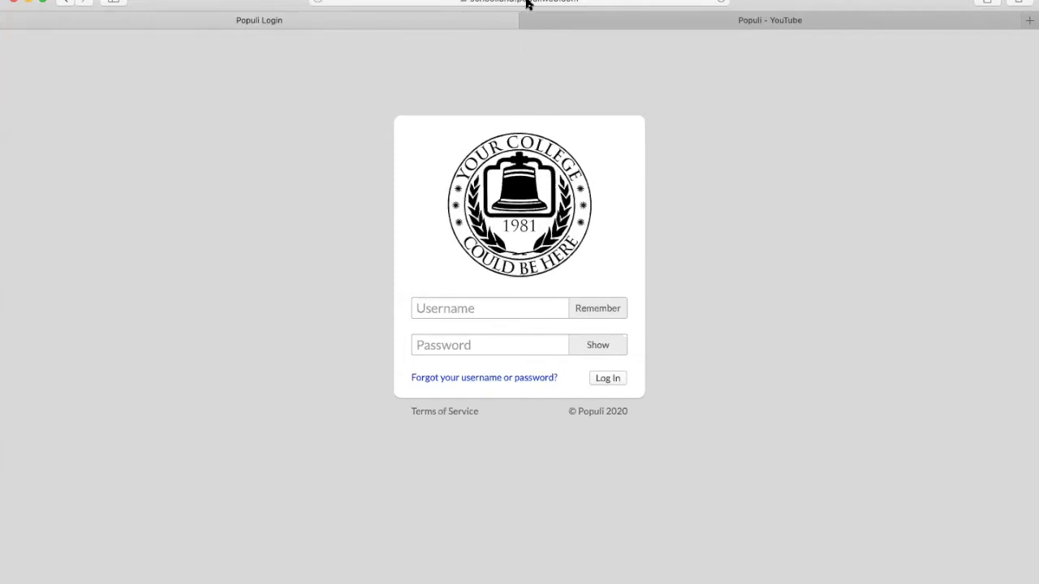
- Log in to Populi with the saved Safari autofill credentials to reach the home dashboard
click(460, 308)
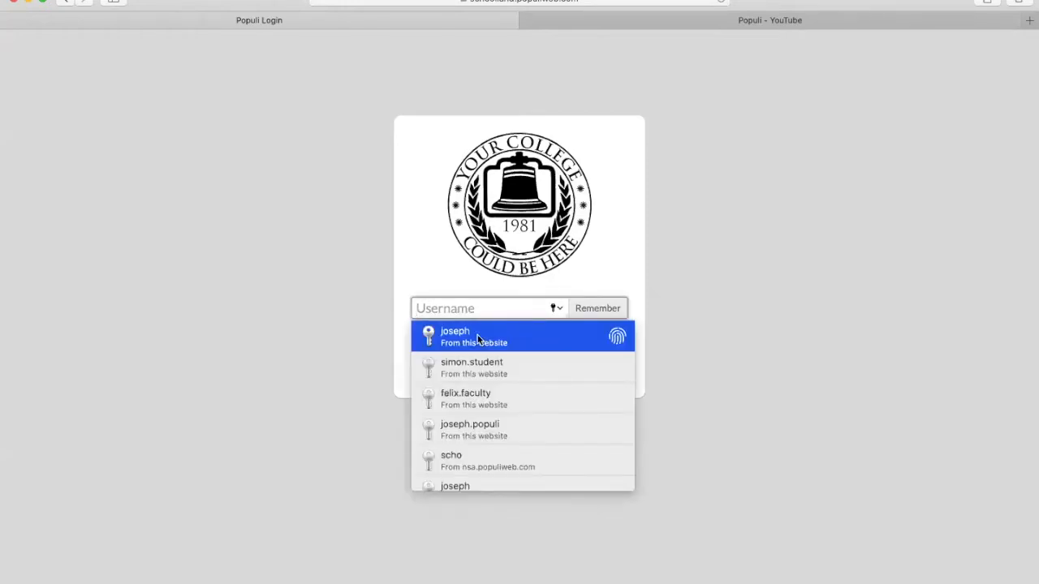
click(478, 340)
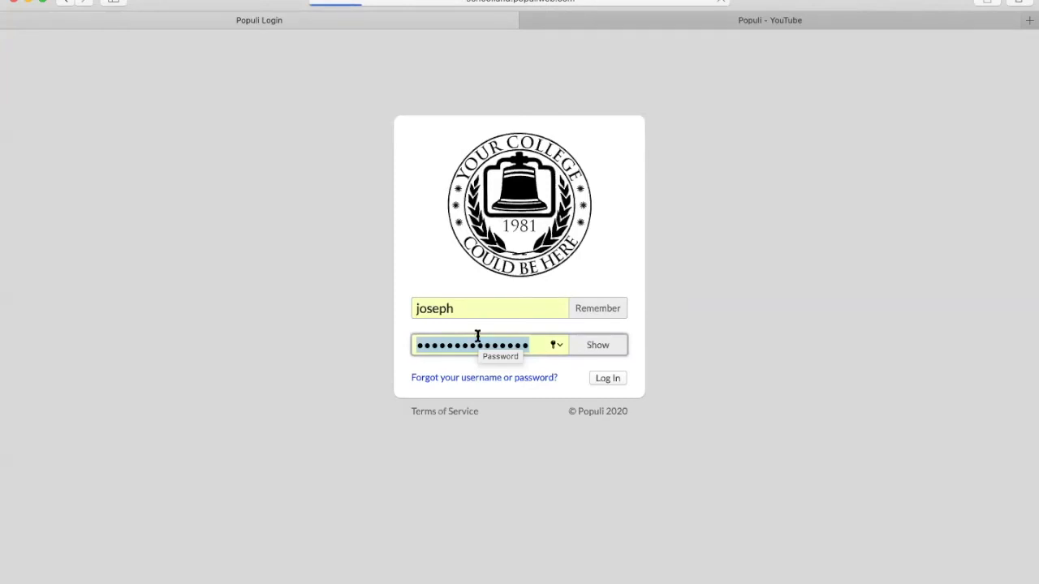
key(Return)
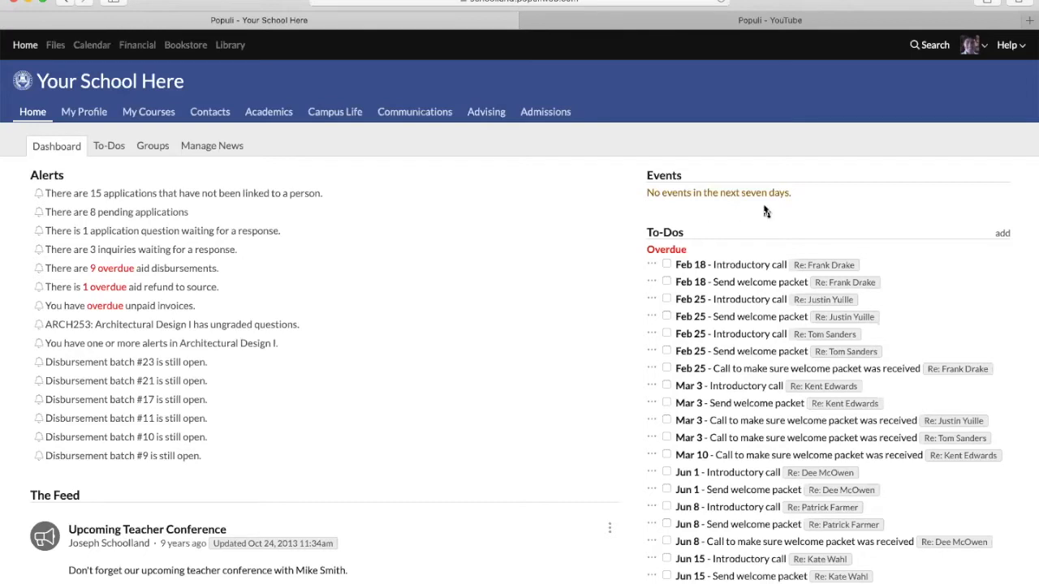
- Open the Populi Knowledge Base search from the Help menu in a new tab
click(1006, 49)
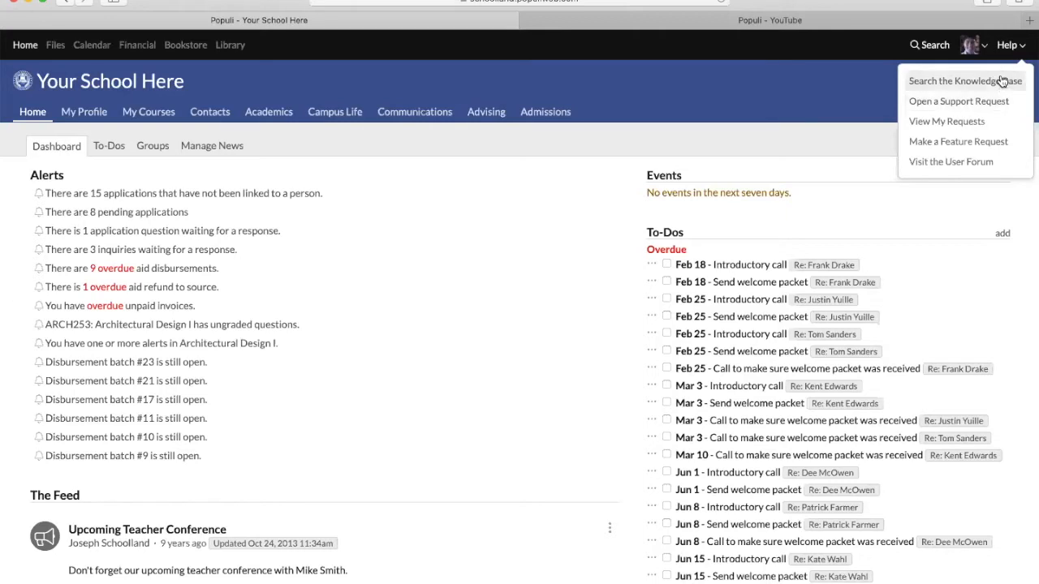
click(1003, 81)
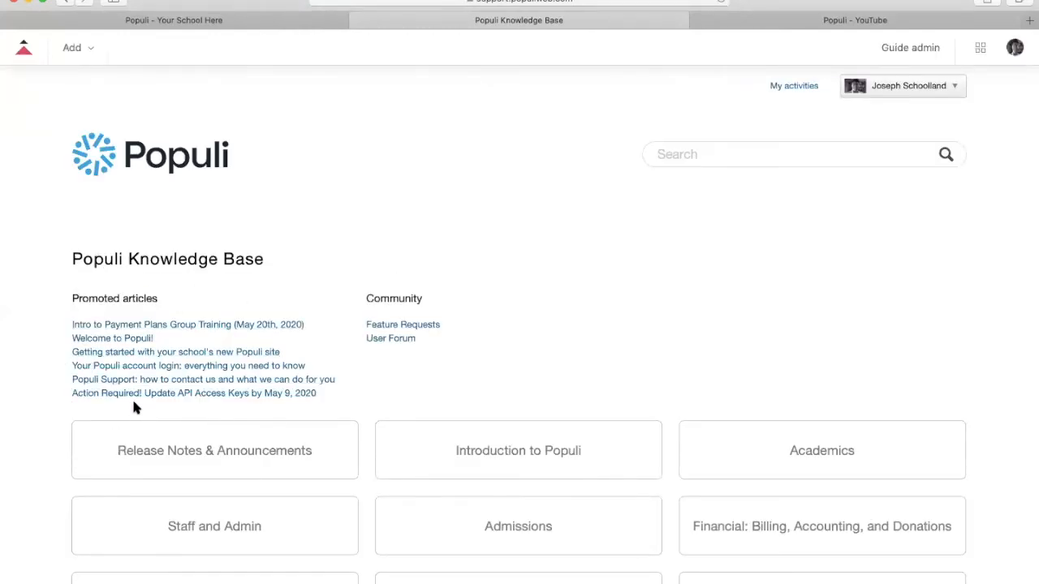
- Go through Financial > Getting started to the 'How To Set Up Payment Plans' article
scroll(190, 328, down, 1)
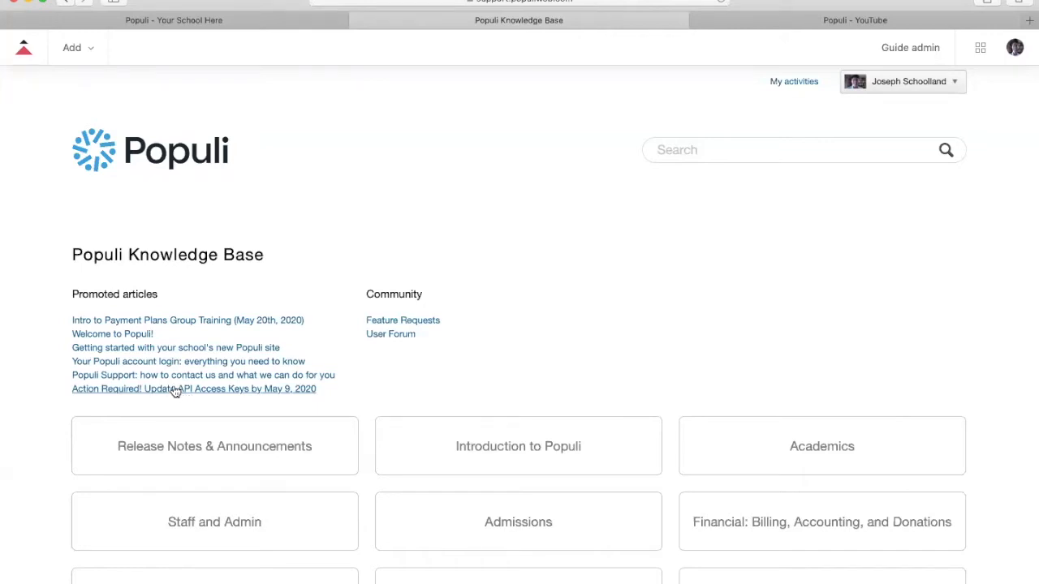
scroll(465, 363, down, 5)
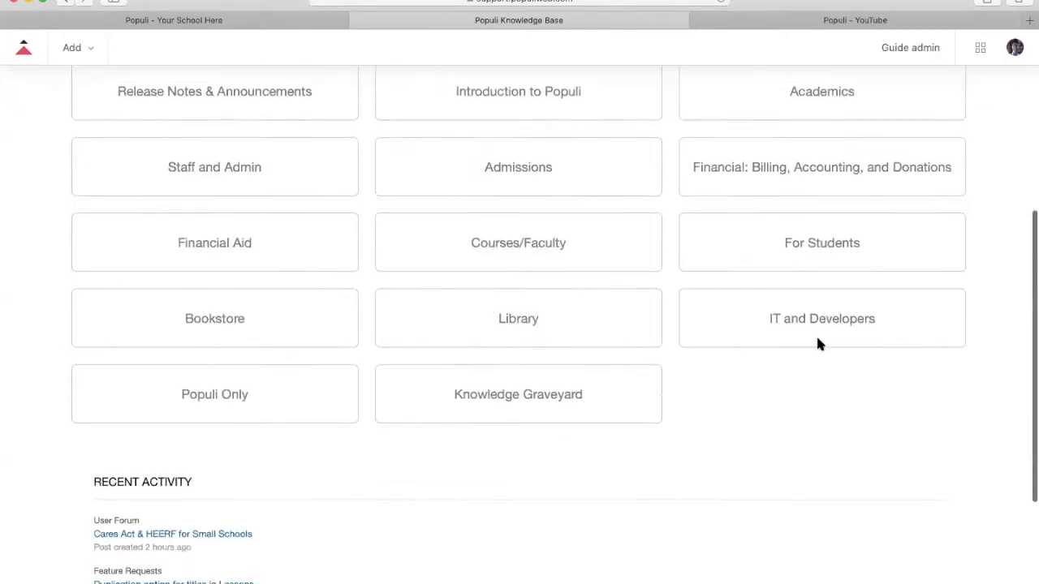
scroll(721, 364, up, 1)
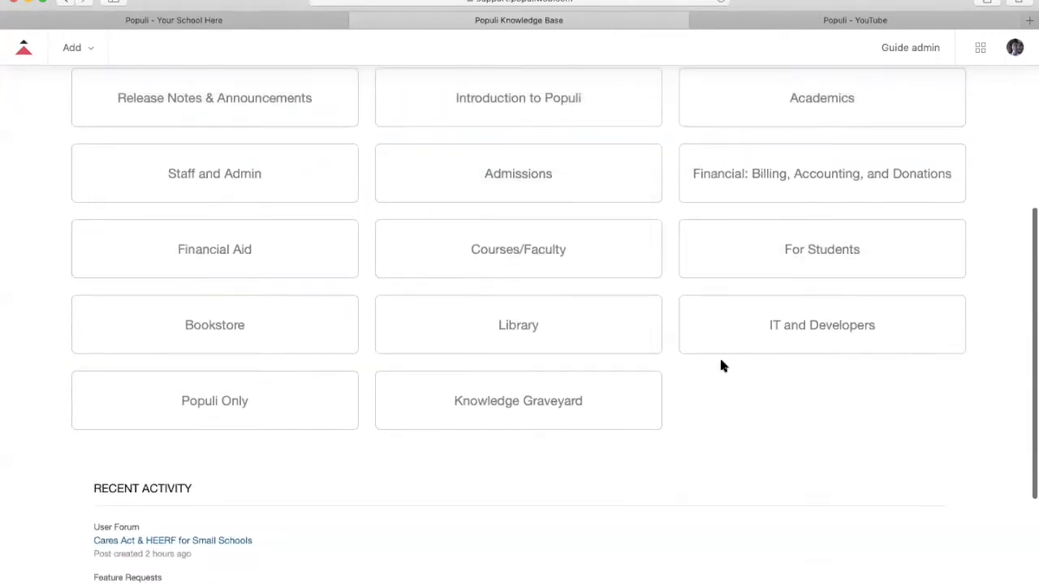
click(792, 187)
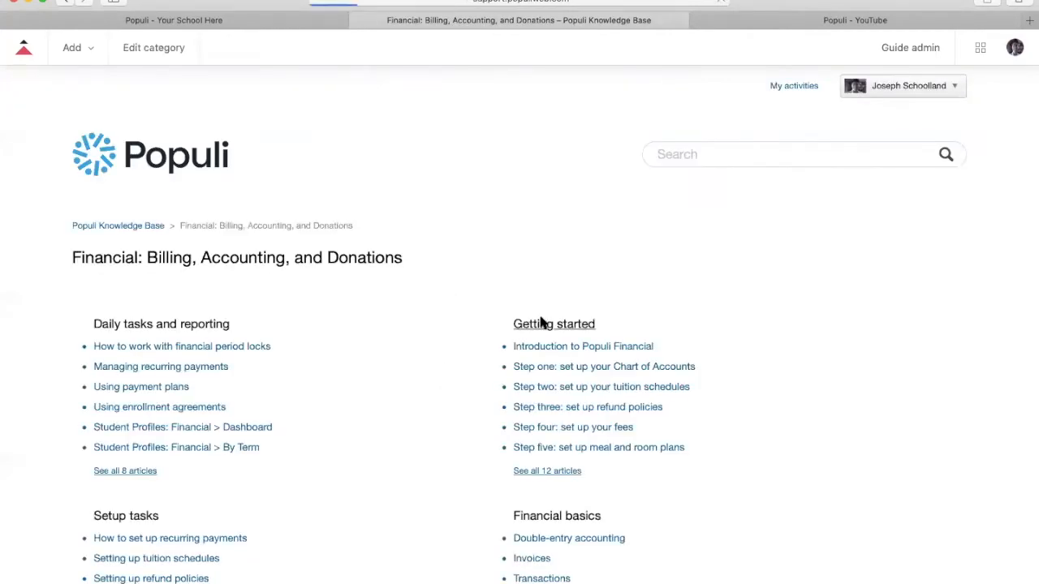
click(543, 324)
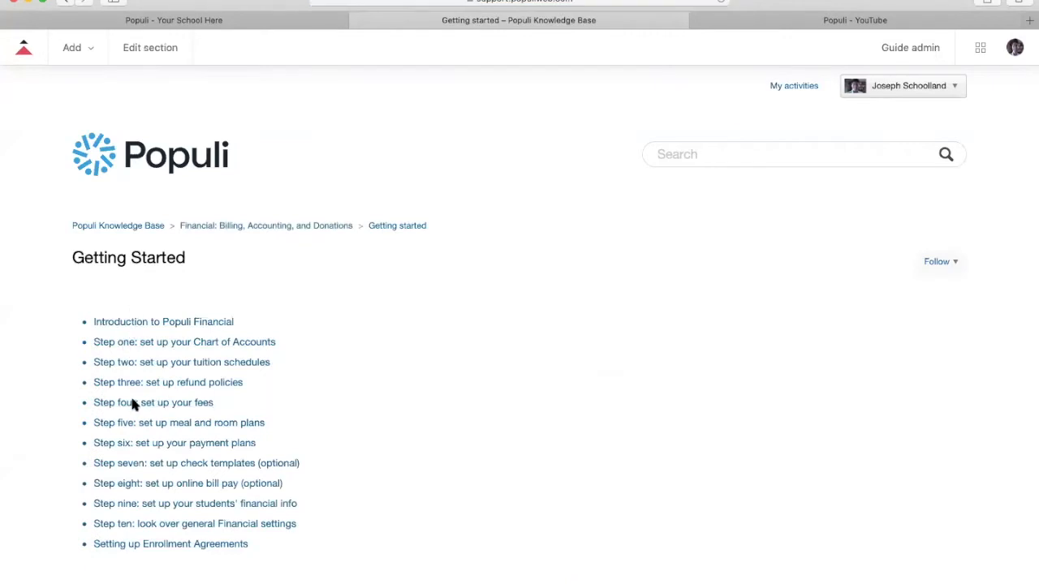
click(194, 445)
scroll(455, 285, down, 3)
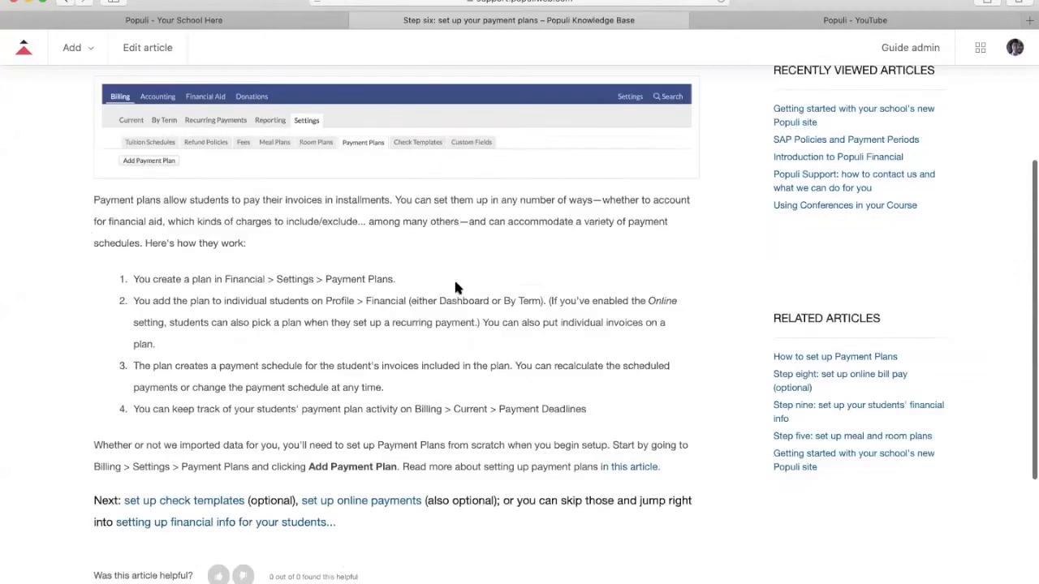
click(629, 469)
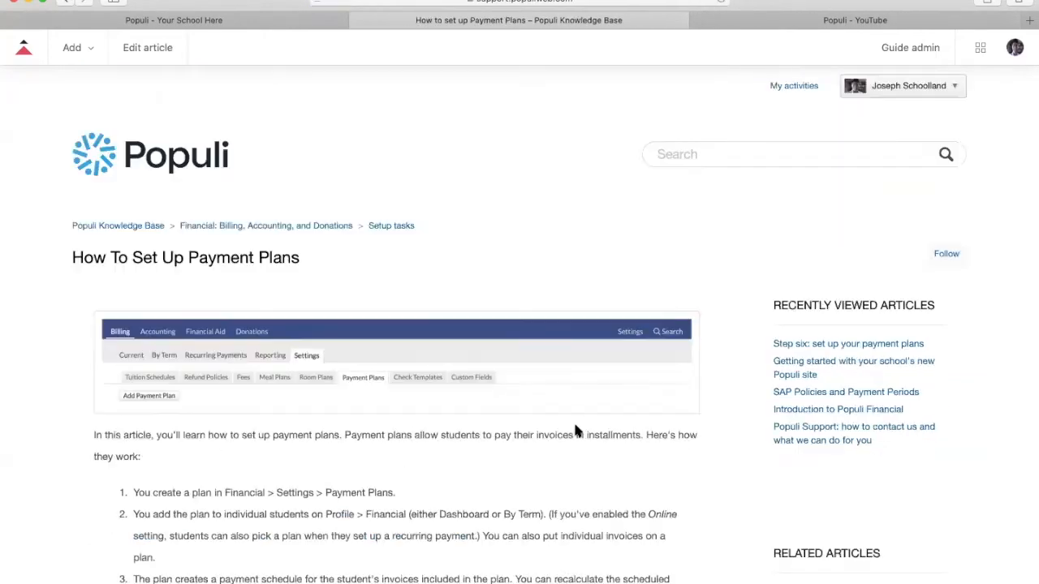
- Read How To Set Up Payment Plans, open Using Payment Plans, then switch to the Populi YouTube tab
scroll(430, 422, down, 5)
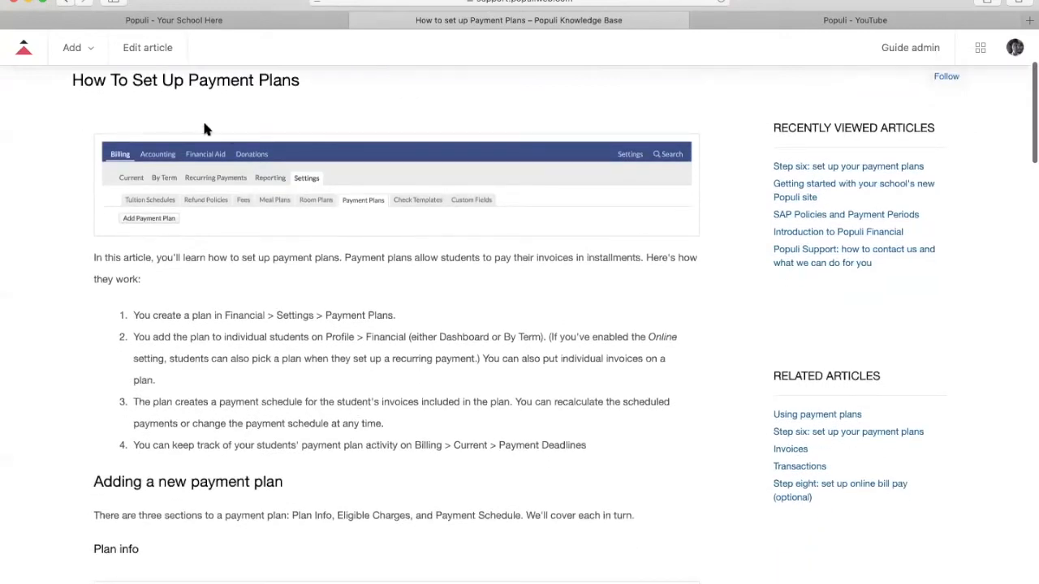
scroll(275, 458, down, 15)
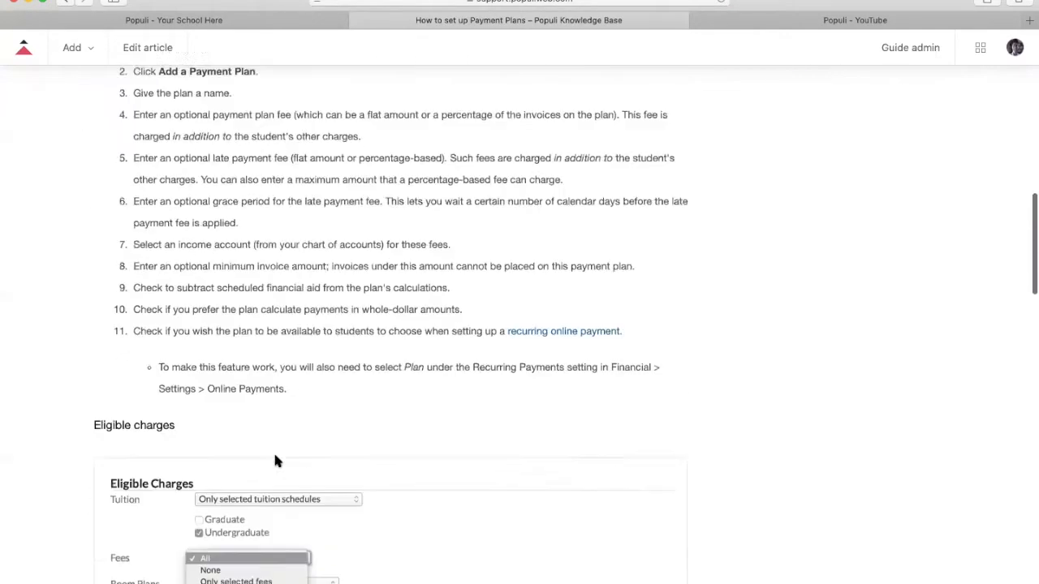
scroll(275, 461, down, 20)
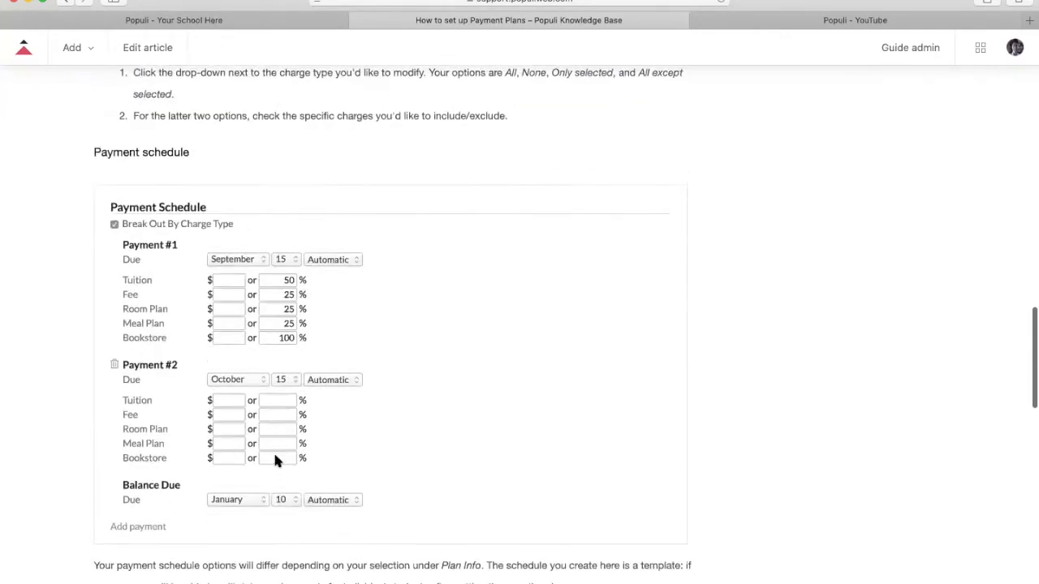
scroll(275, 456, down, 10)
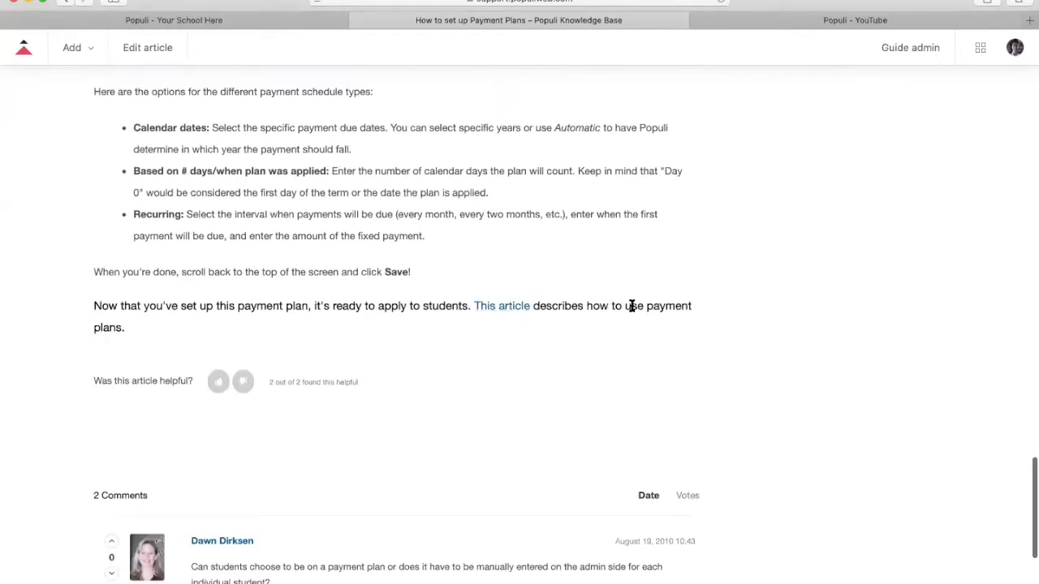
click(504, 309)
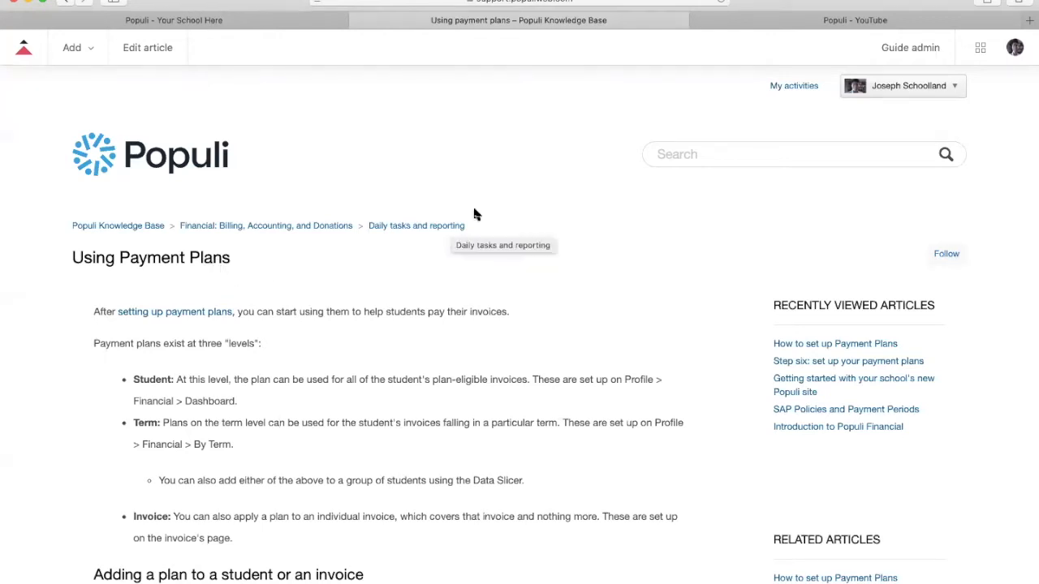
click(823, 22)
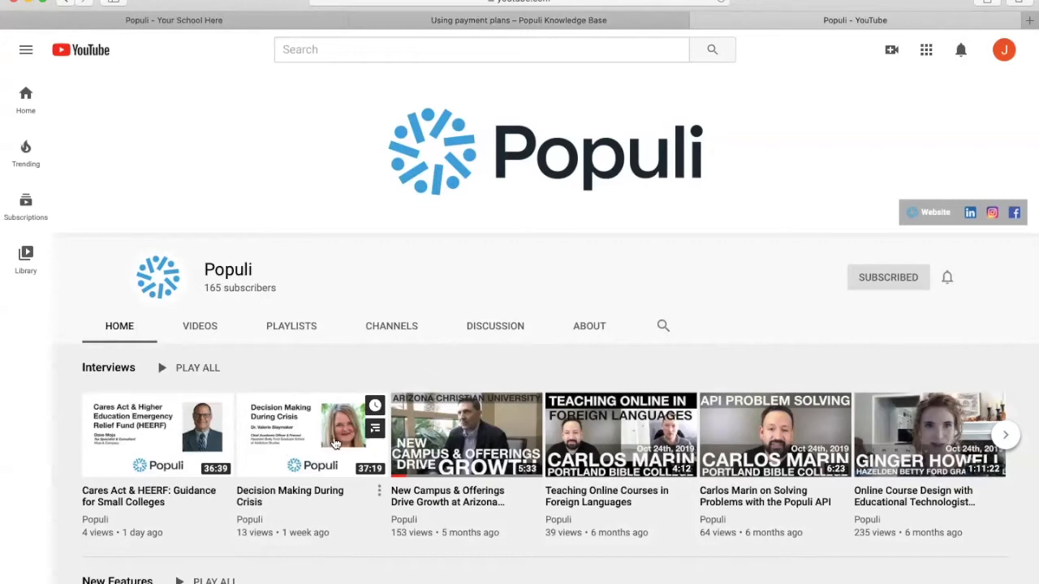
- Browse the Populi YouTube channel home and uploaded videos, then return to Populi's Financial billing page
scroll(335, 316, down, 5)
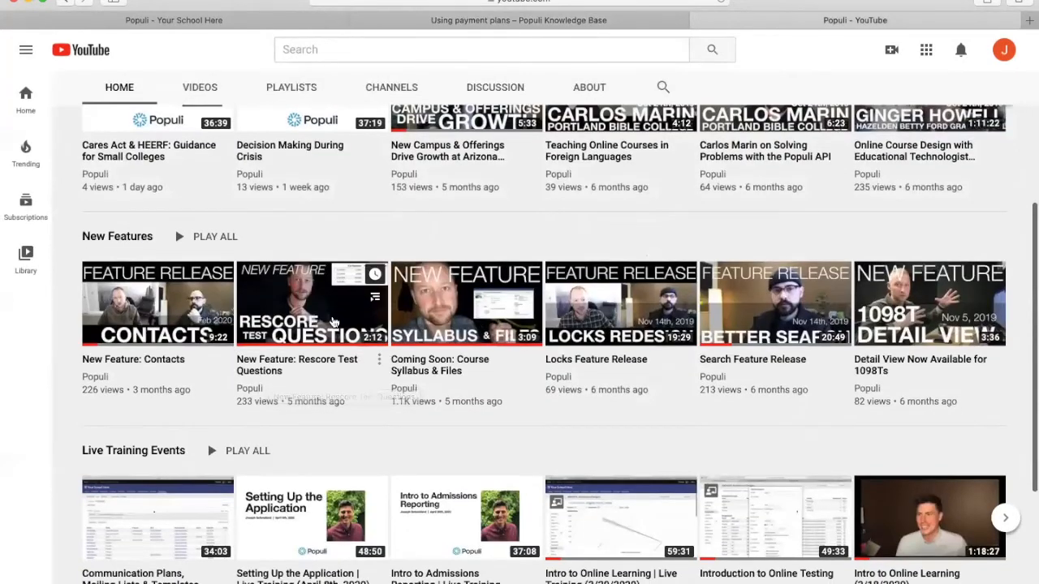
scroll(335, 325, down, 2)
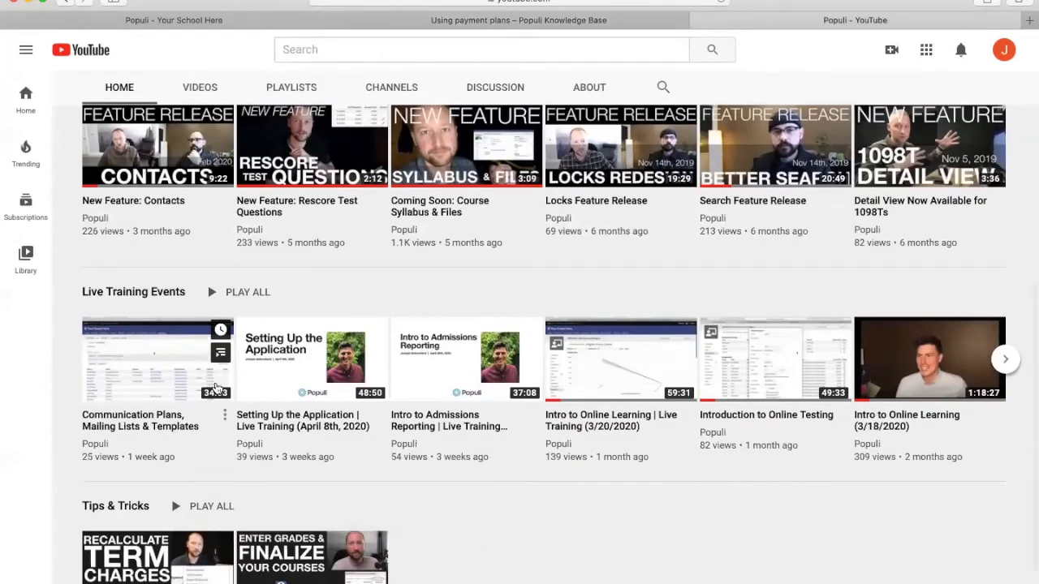
scroll(228, 389, down, 3)
scroll(268, 325, up, 2)
scroll(291, 283, up, 5)
click(195, 274)
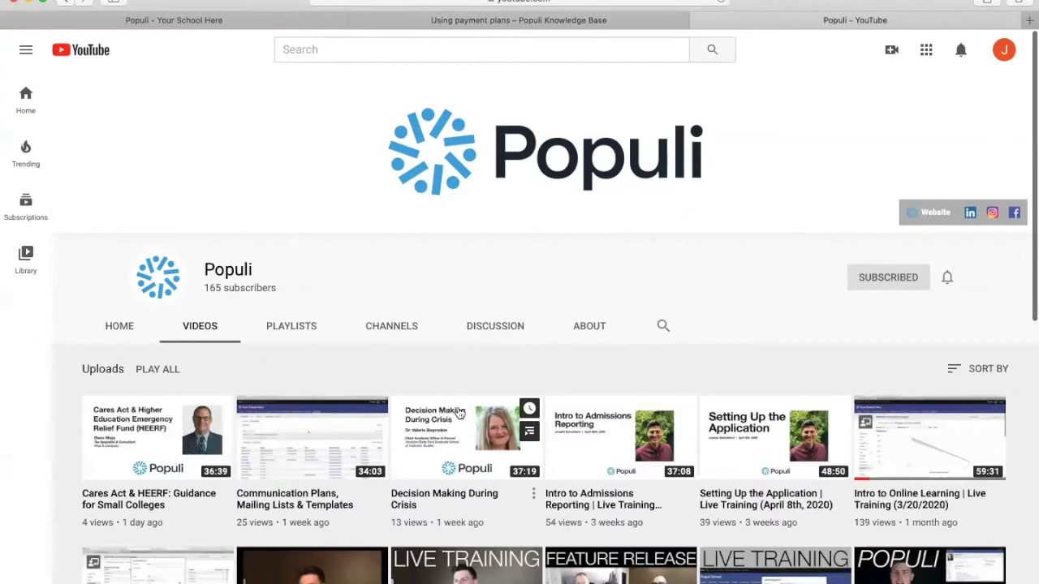
scroll(460, 414, down, 6)
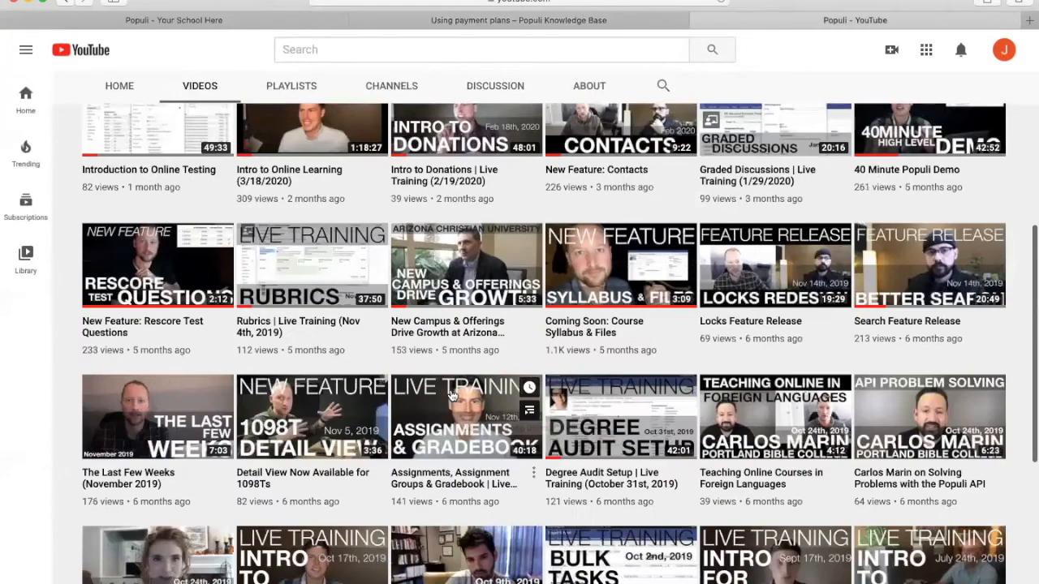
scroll(662, 84, up, 6)
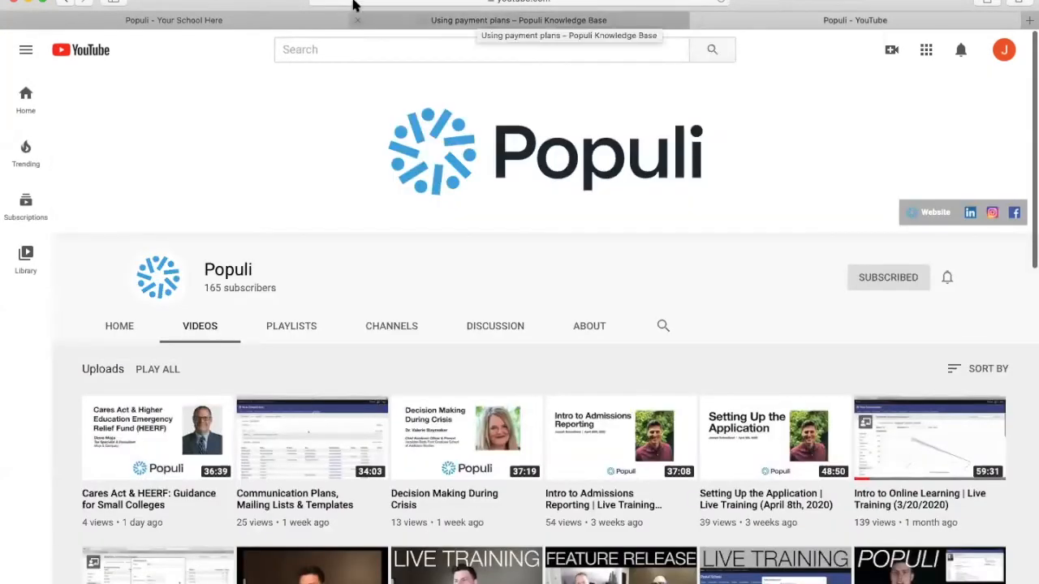
click(247, 22)
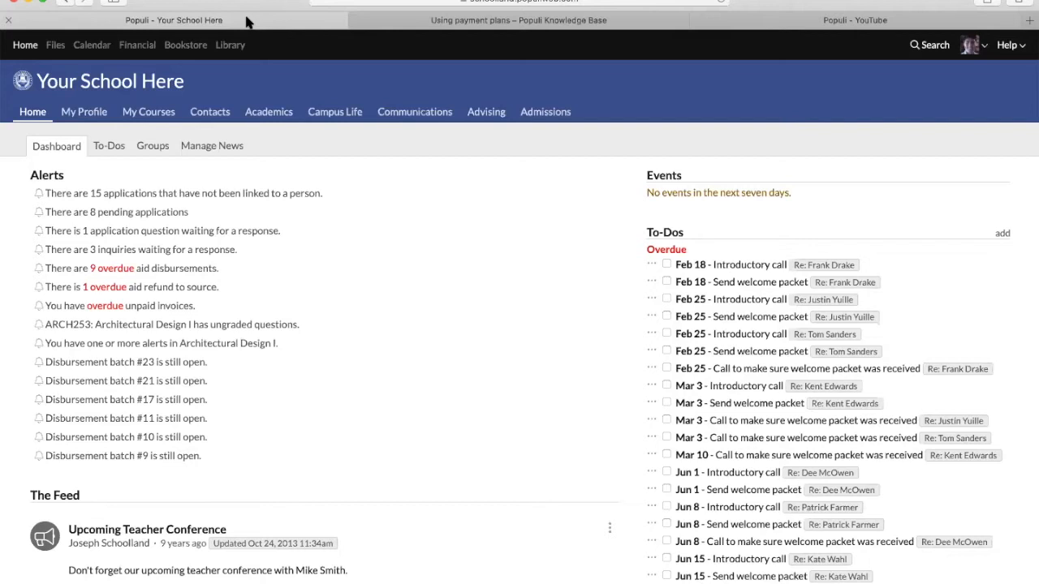
click(139, 45)
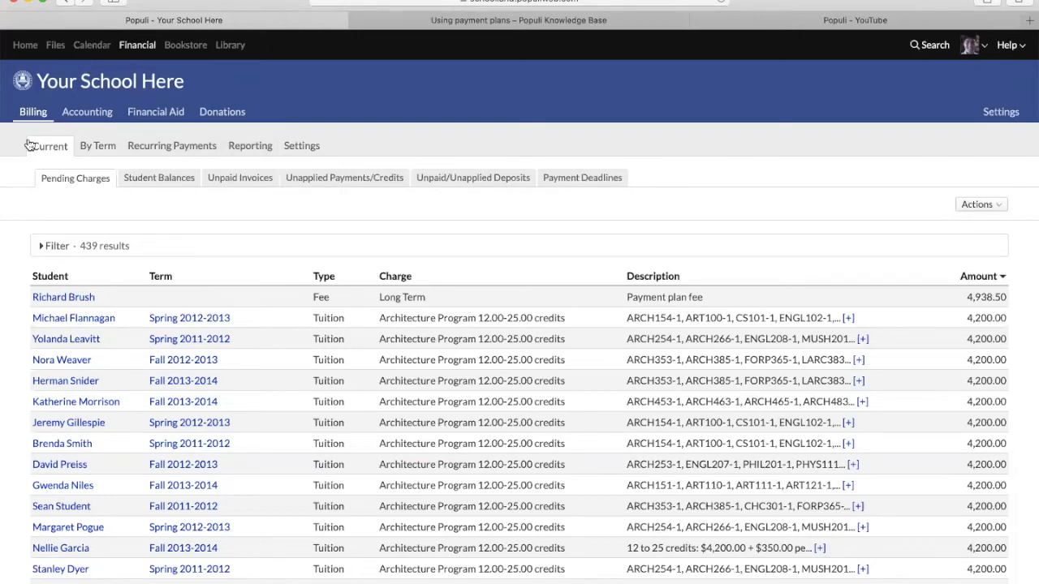
- Open Billing Settings to show the Payment Plans list with Basic Plan and Long Term
click(302, 149)
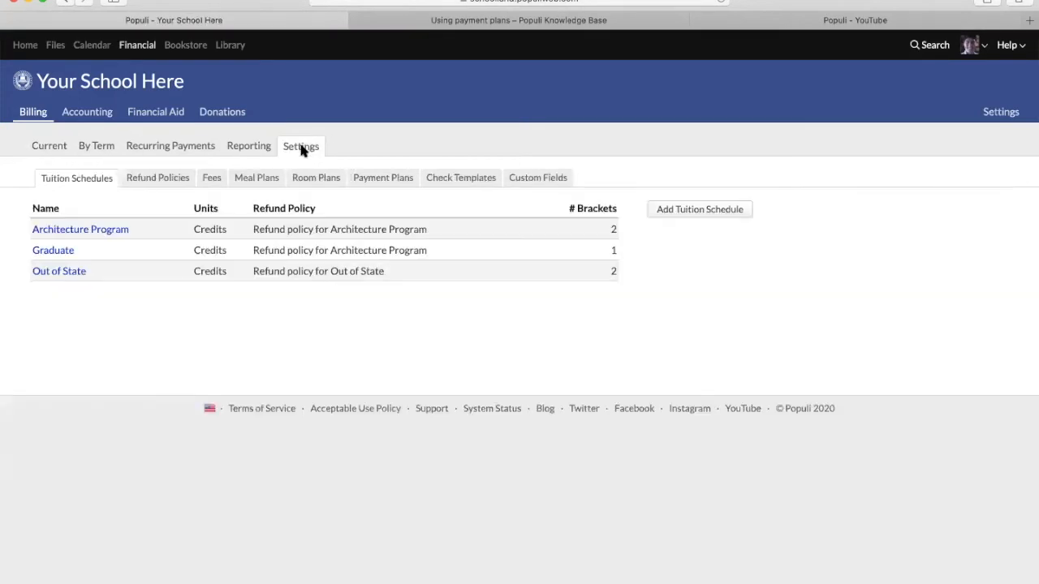
click(388, 183)
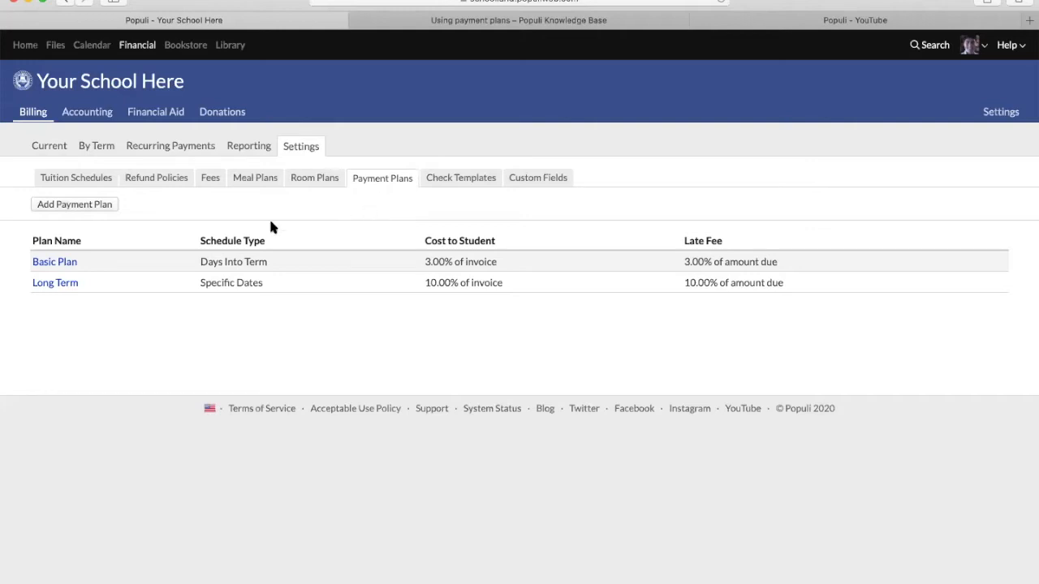
- Add a new payment plan named 'Test Payment Plan', discarding a first attempt with a typo
click(78, 205)
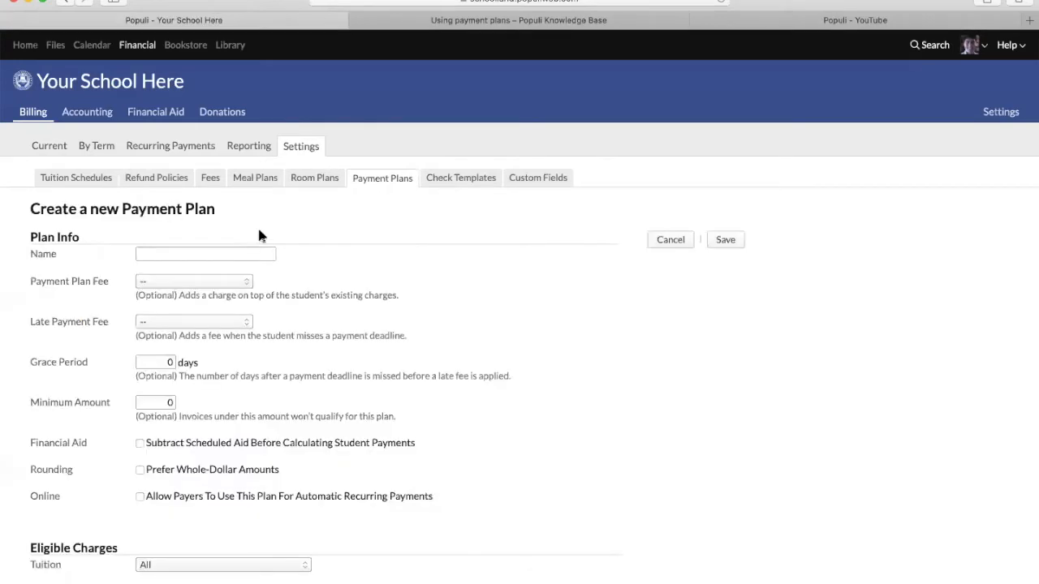
click(245, 253)
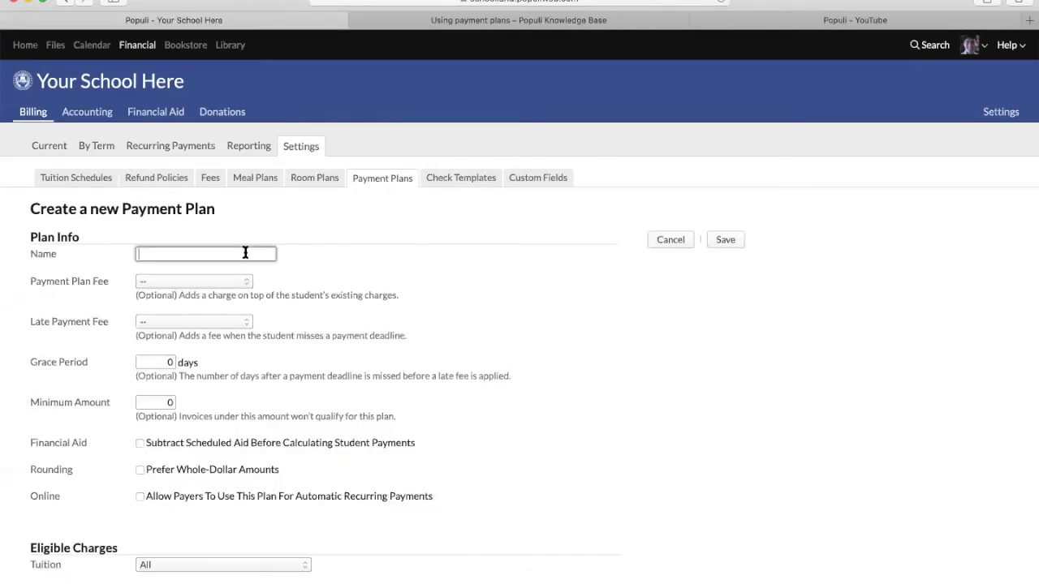
text(Test Playment Plan)
click(383, 179)
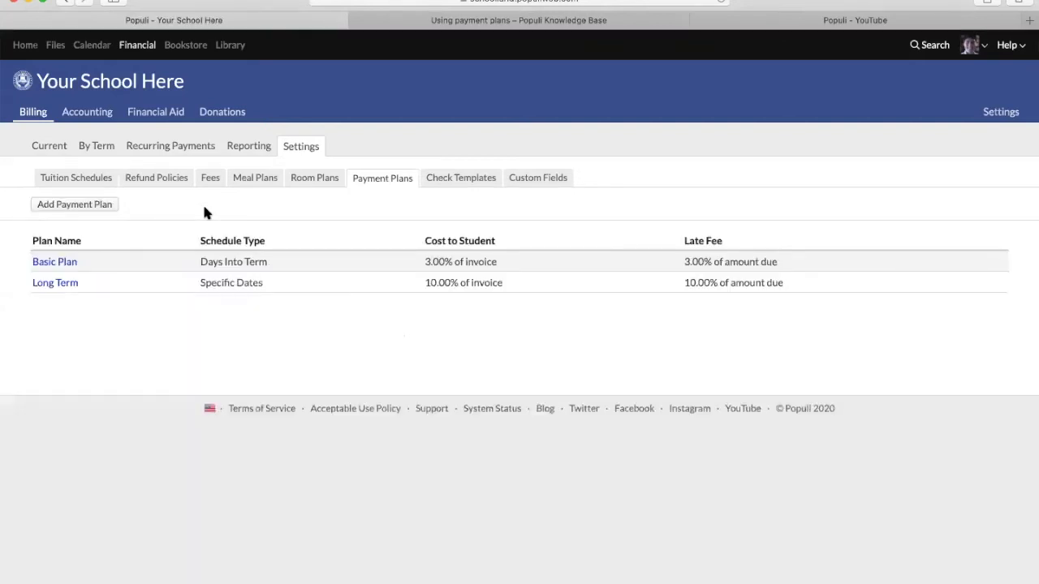
click(66, 205)
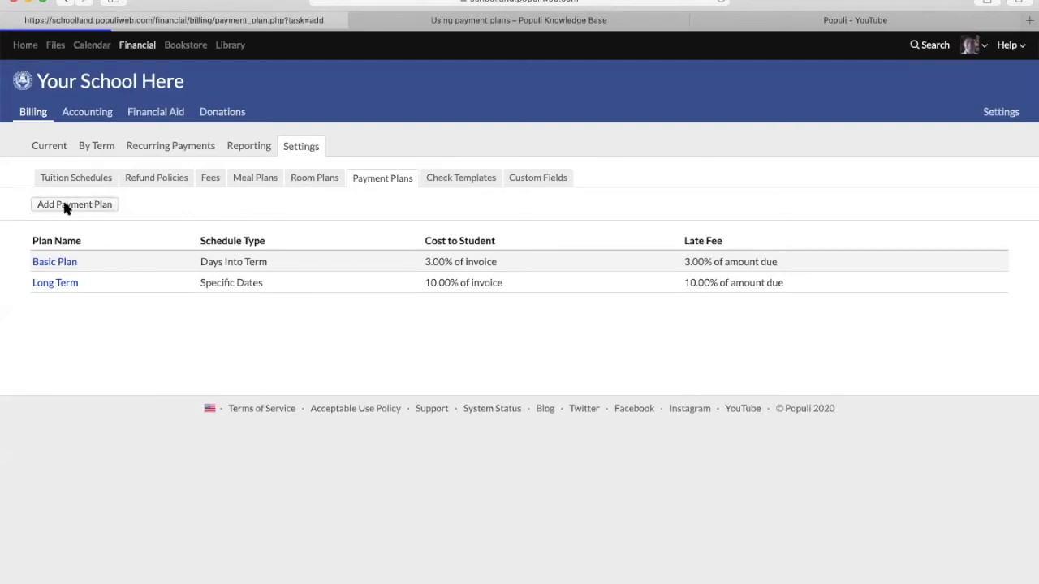
click(162, 254)
text(Te)
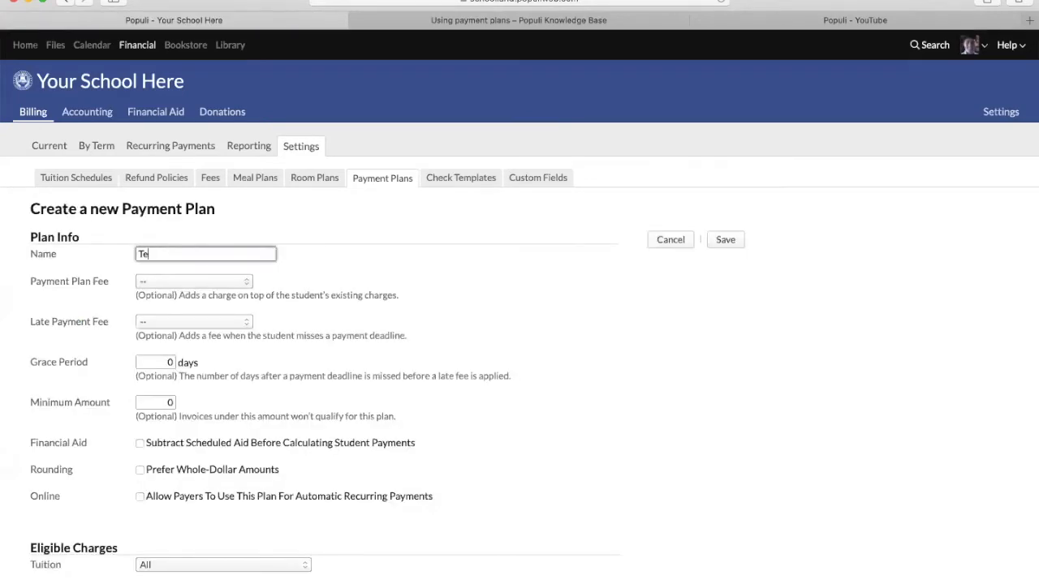
text(st Payment Plan)
click(171, 283)
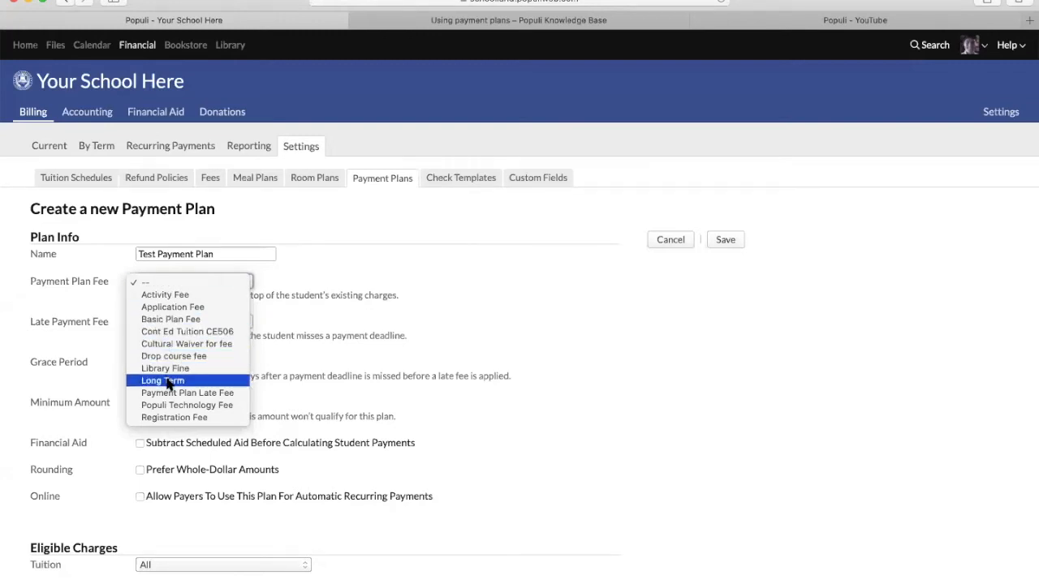
- Set the Payment Plan Fee to Basic Plan Fee at 5 percent of charges placed on plan
click(163, 320)
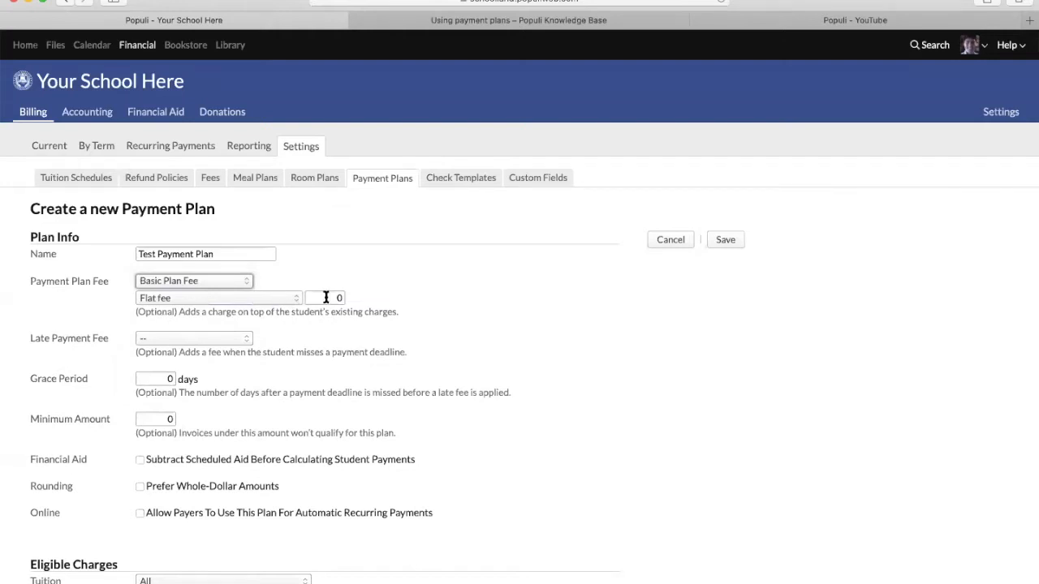
click(247, 294)
click(264, 311)
click(316, 297)
text(8)
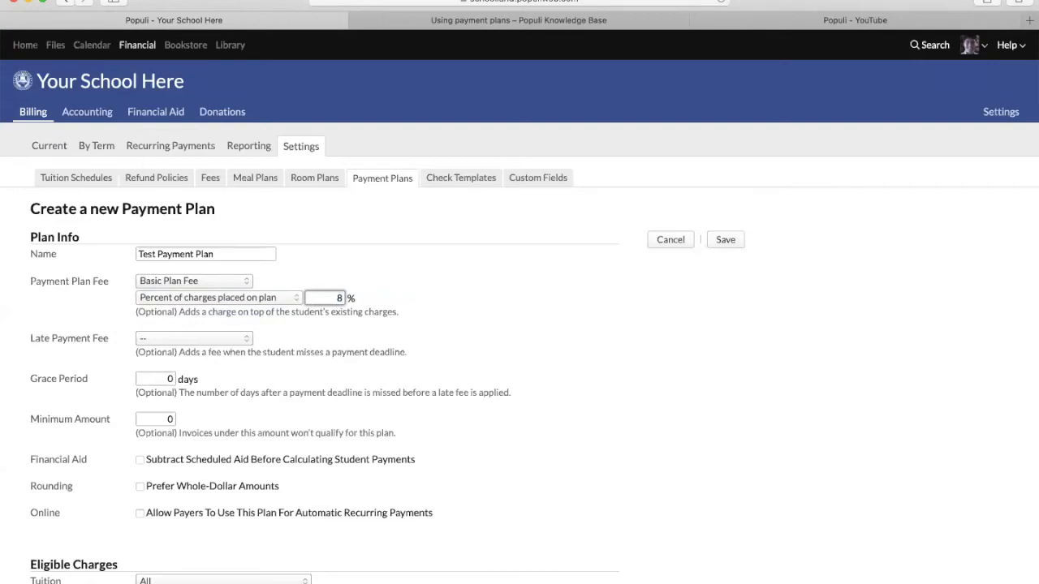
key(BackSpace)
text(5)
click(292, 311)
- Choose Payment Plan Late Fee as the late fee at 3 percent of charges placed on plan
click(173, 340)
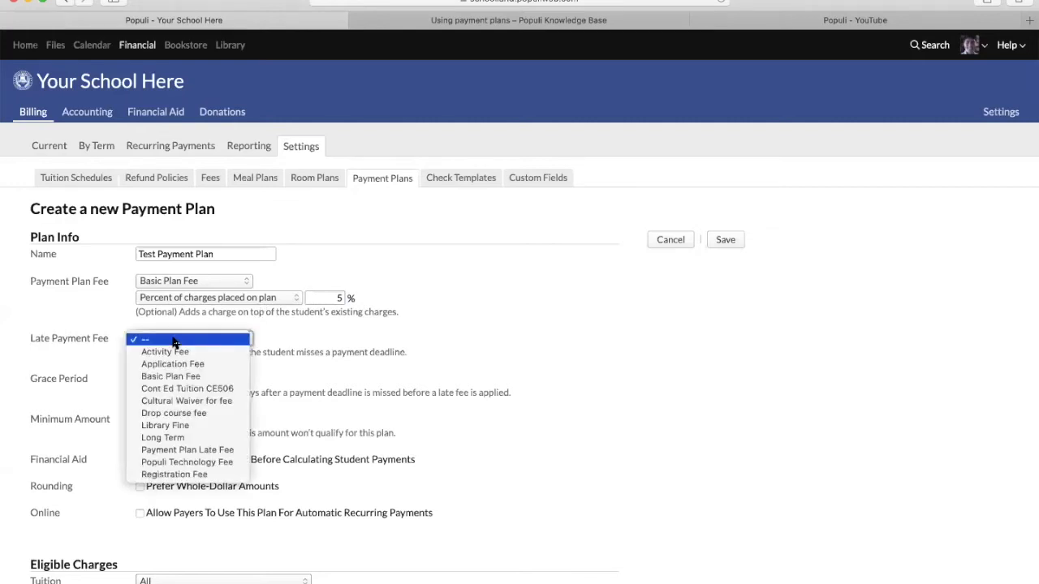
click(194, 450)
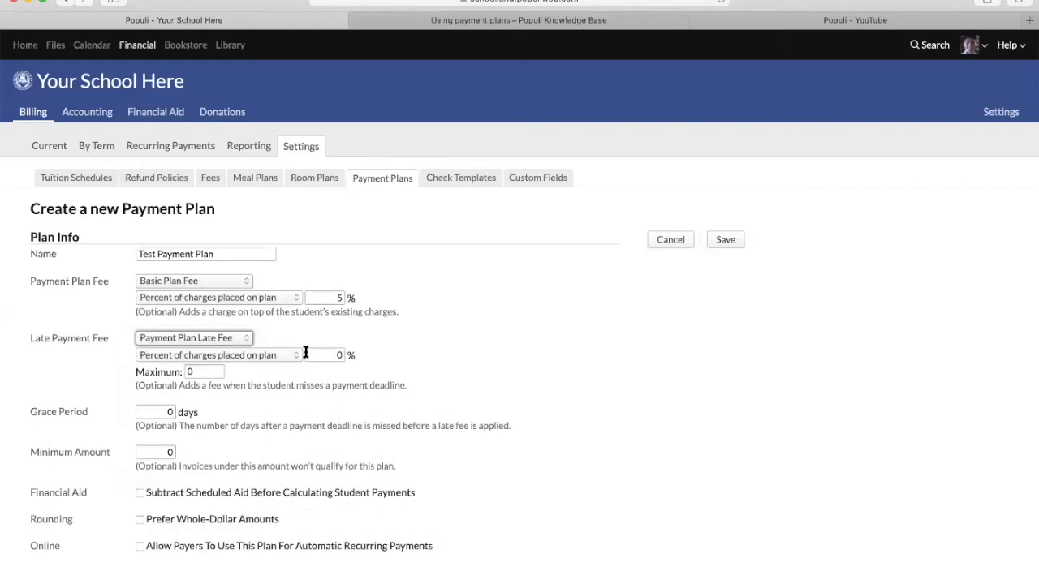
click(284, 356)
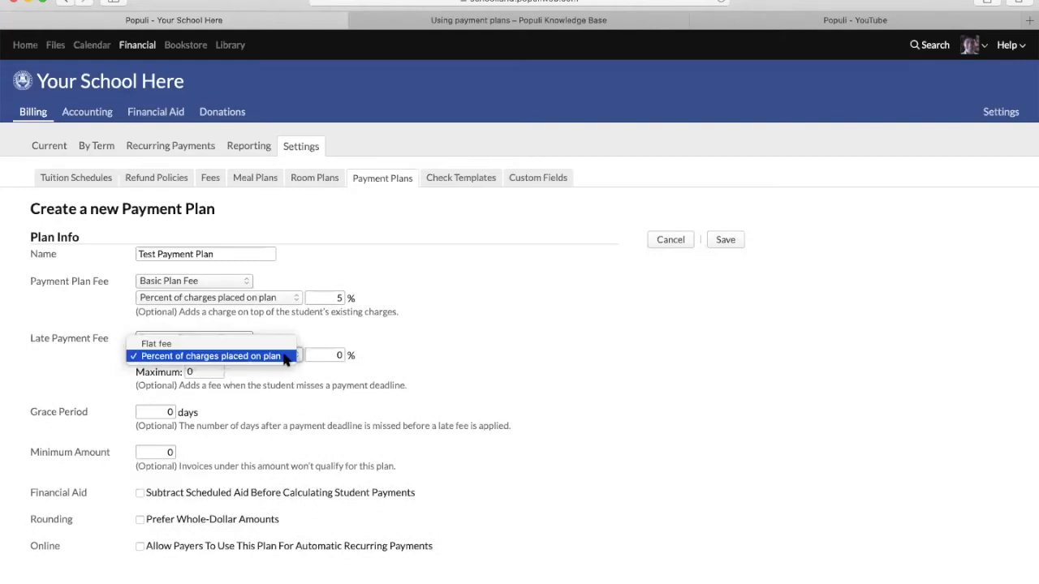
click(312, 349)
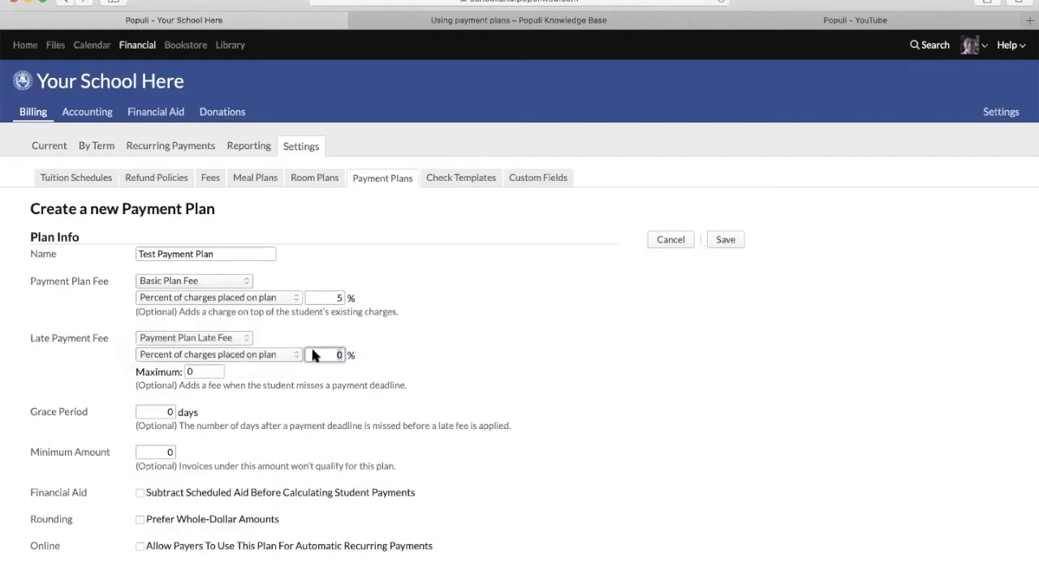
key(BackSpace)
text(3)
- Enter a 3-day Grace Period and set Minimum Amount back to 0 after trying 1000
click(151, 406)
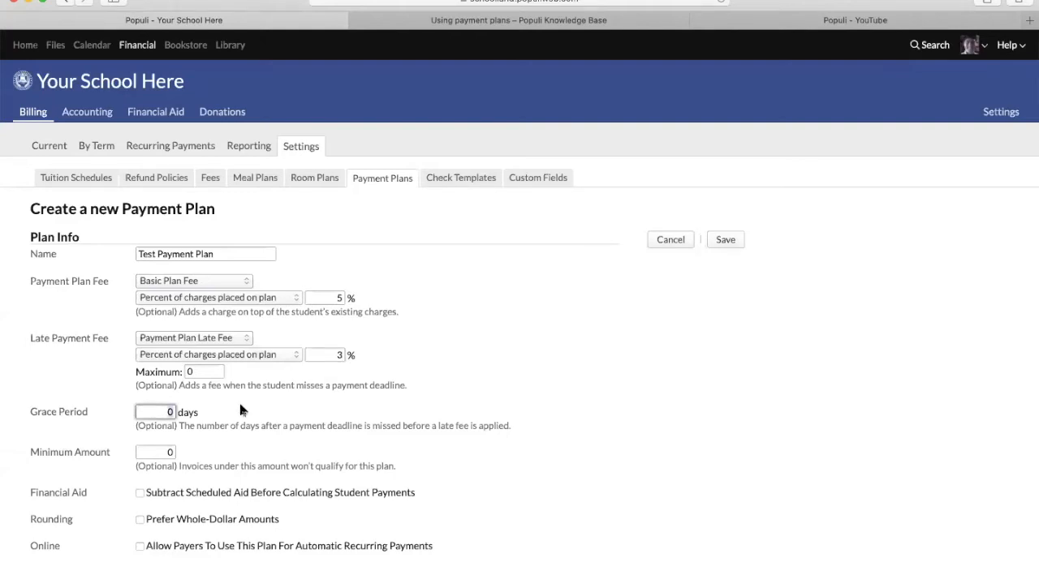
text(3)
click(253, 425)
click(152, 455)
text(1000)
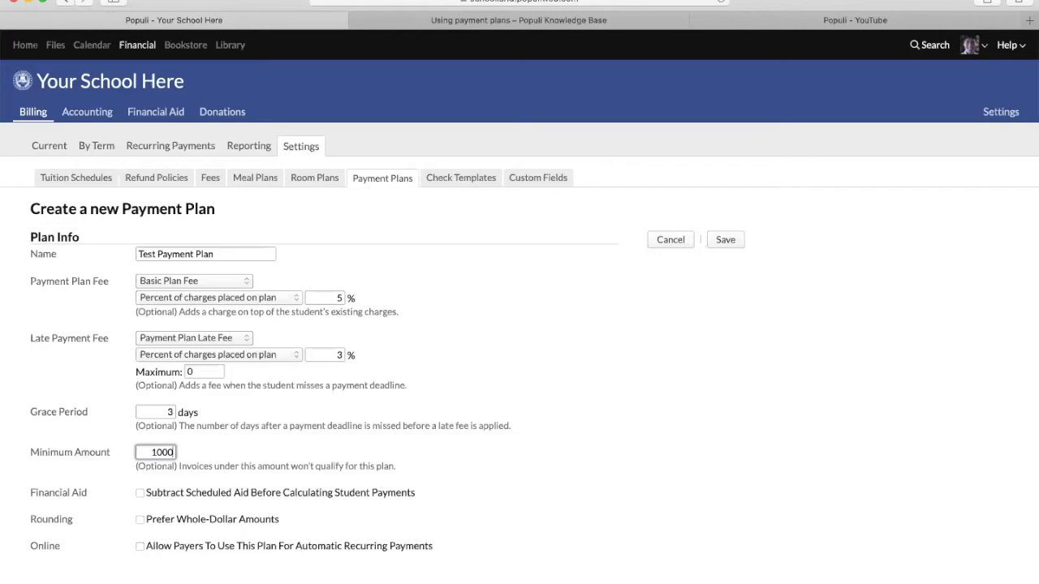
key(BackSpace)
key(BackSpace)
key(BackSpace)
key(BackSpace)
text(0)
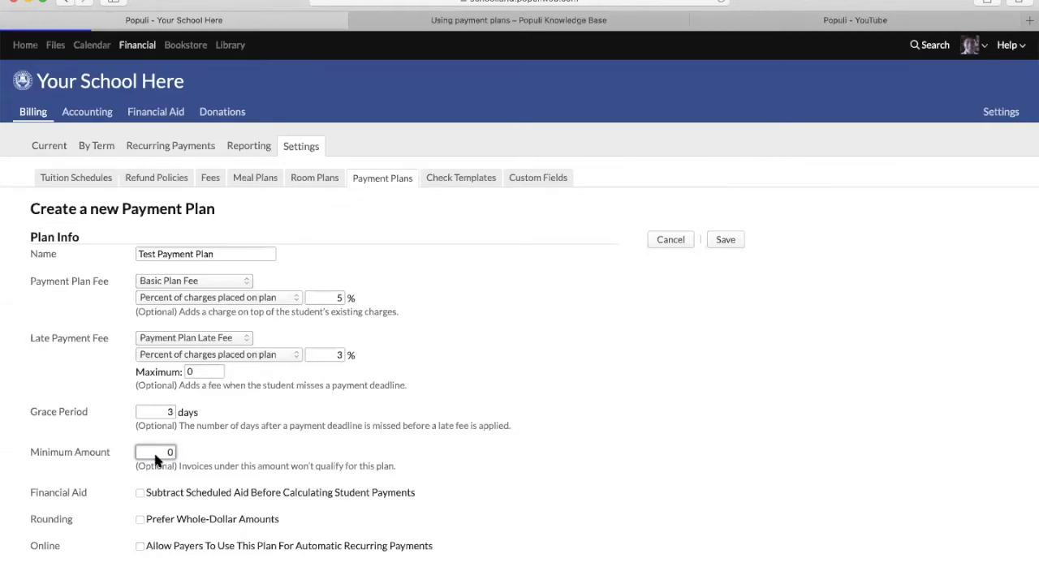
click(308, 429)
scroll(308, 428, down, 5)
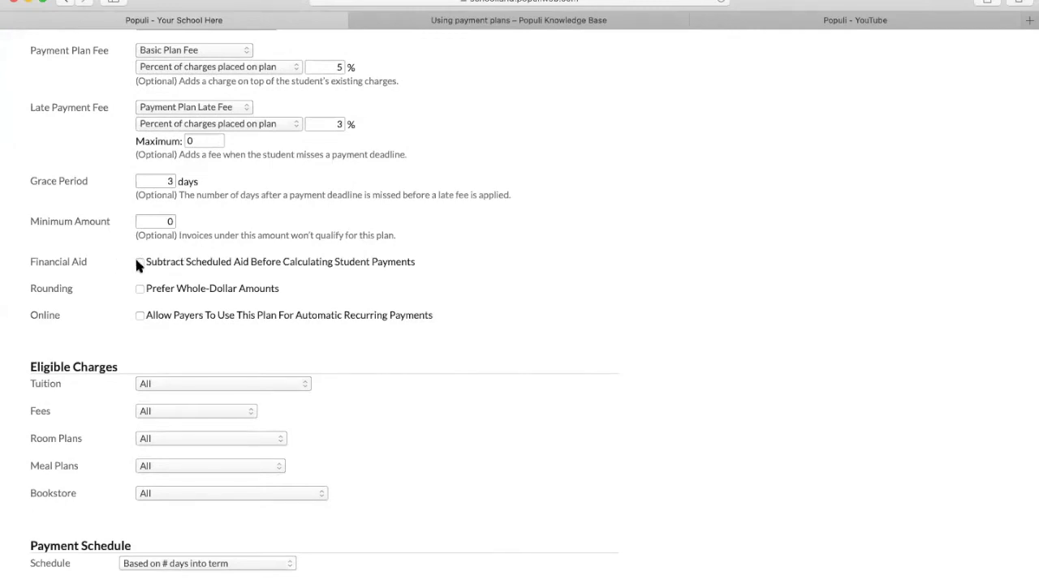
- Tick 'Subtract Scheduled Aid' and 'Allow Payers To Use This Plan' on the test plan form
click(139, 263)
click(139, 316)
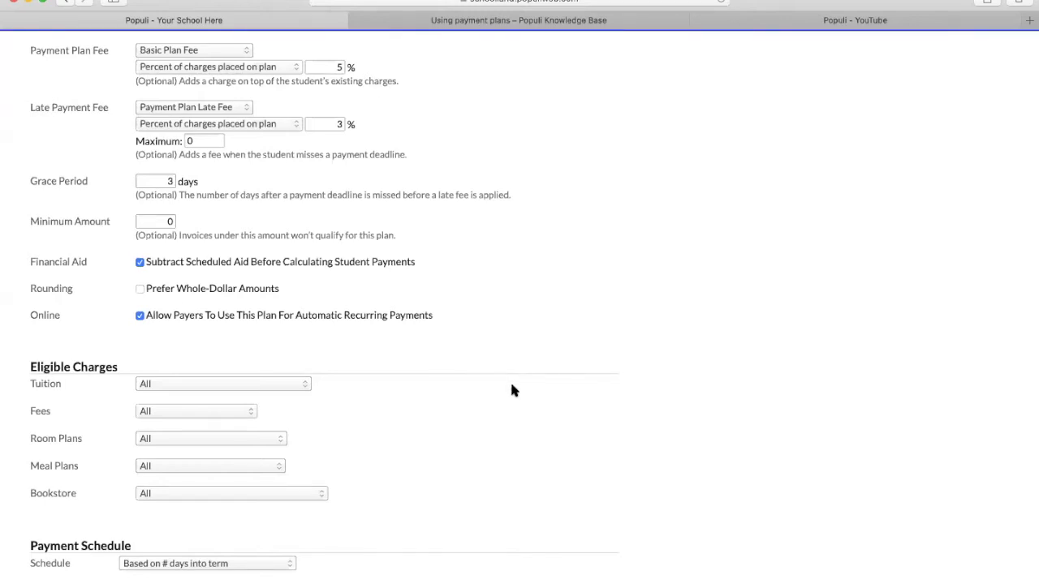
scroll(510, 381, down, 4)
scroll(510, 387, down, 1)
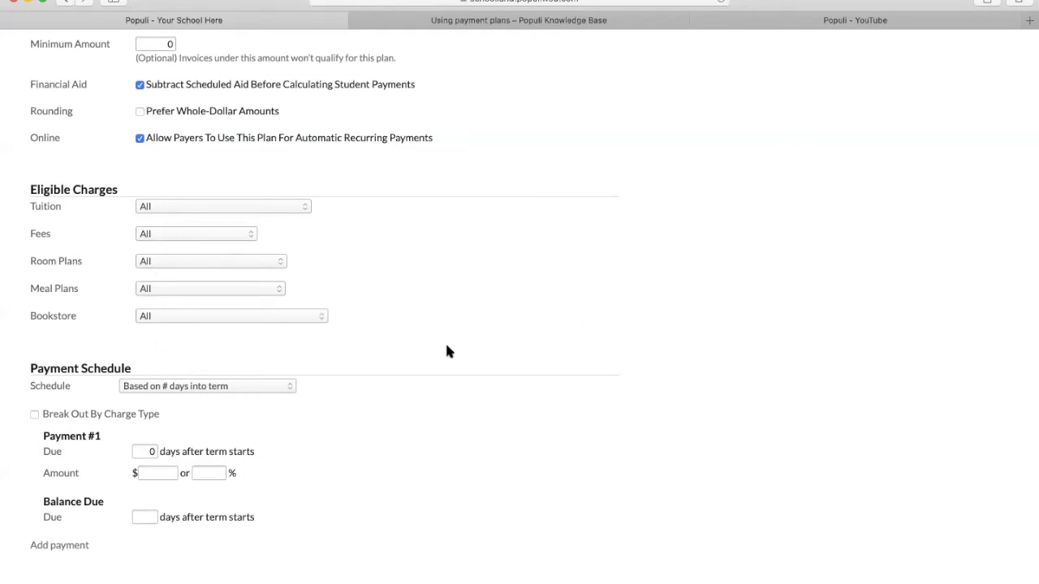
- Try the calendar-dates and days-into-term schedules, then choose 'Based on when the plan was applied'
scroll(325, 383, down, 2)
click(234, 388)
click(223, 376)
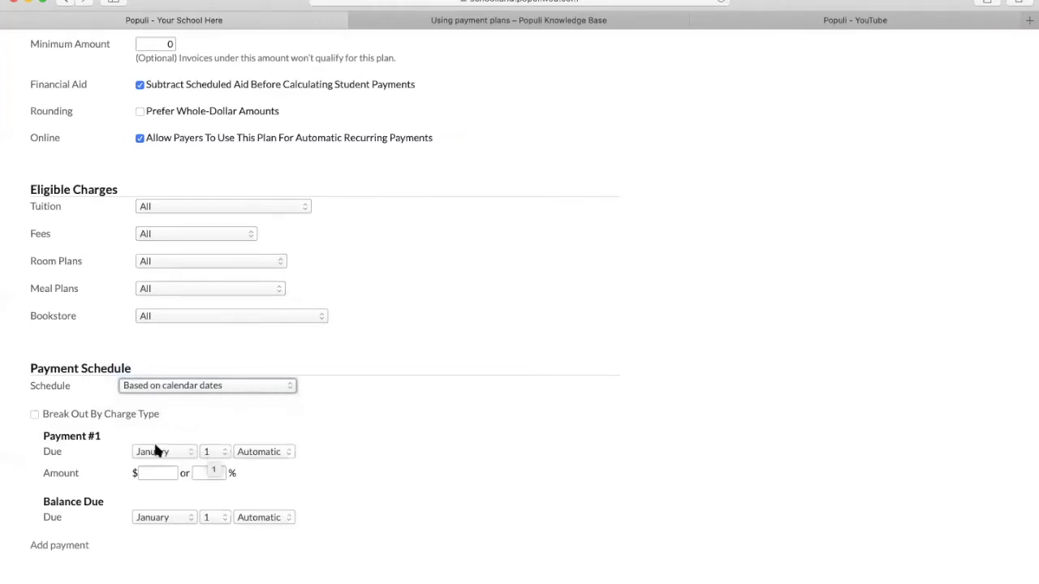
click(276, 453)
click(332, 415)
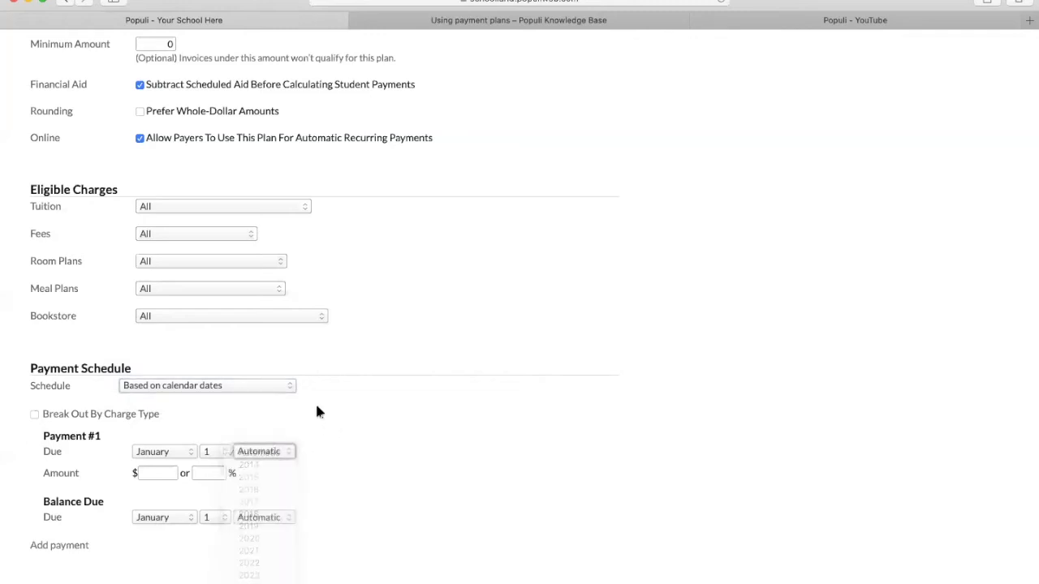
click(243, 386)
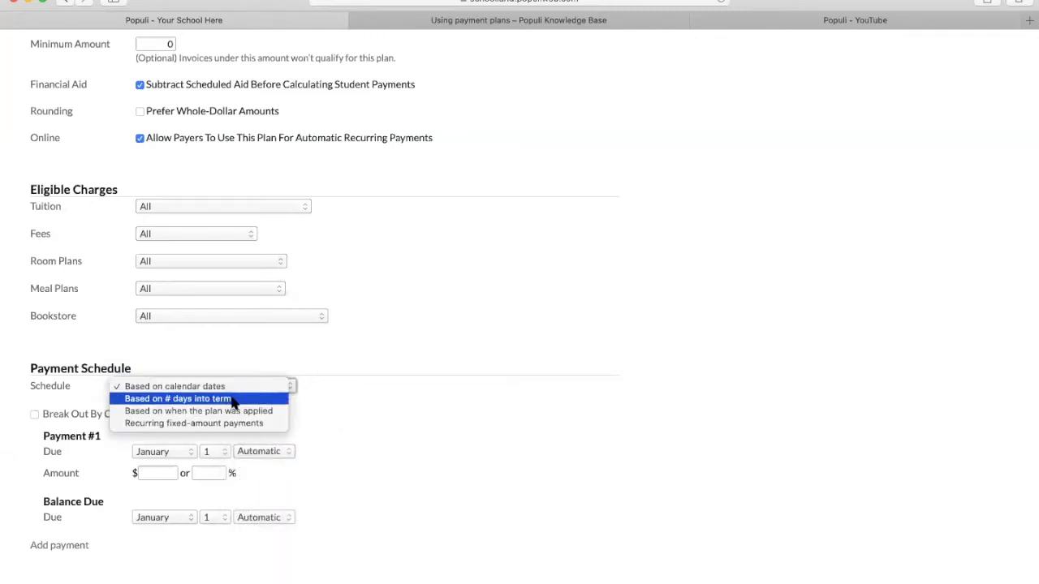
click(233, 399)
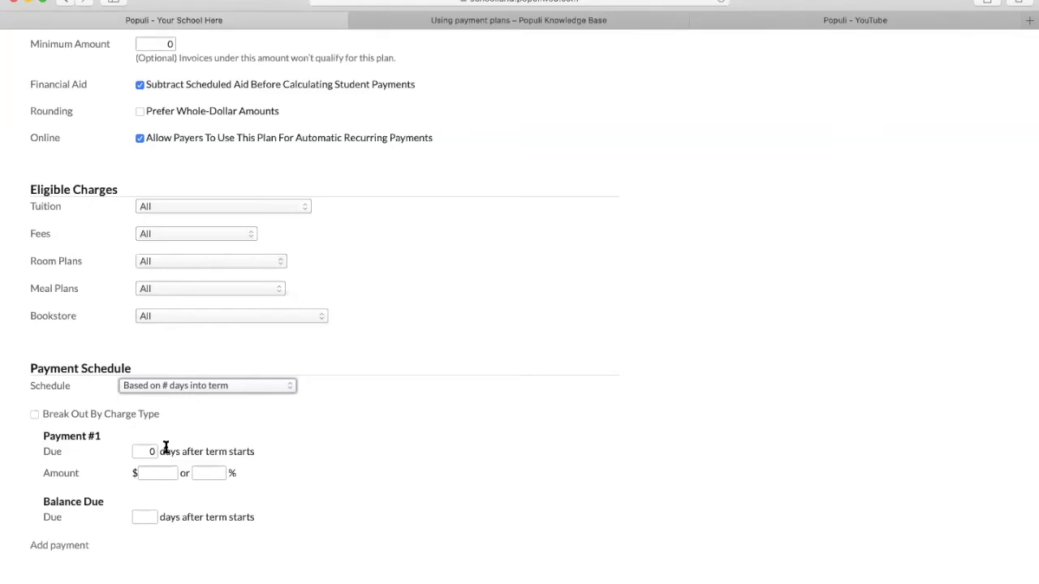
click(201, 387)
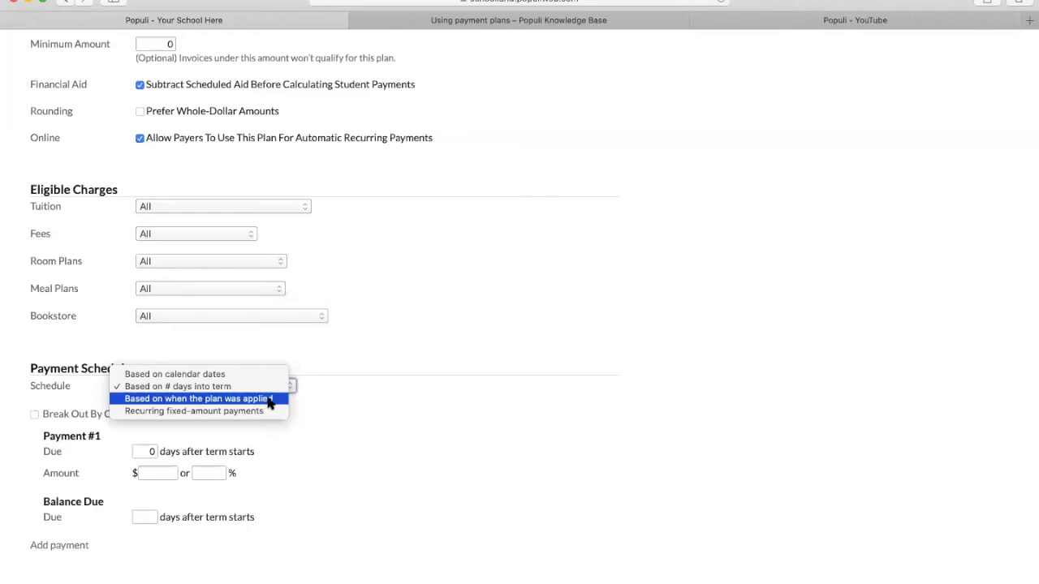
click(270, 400)
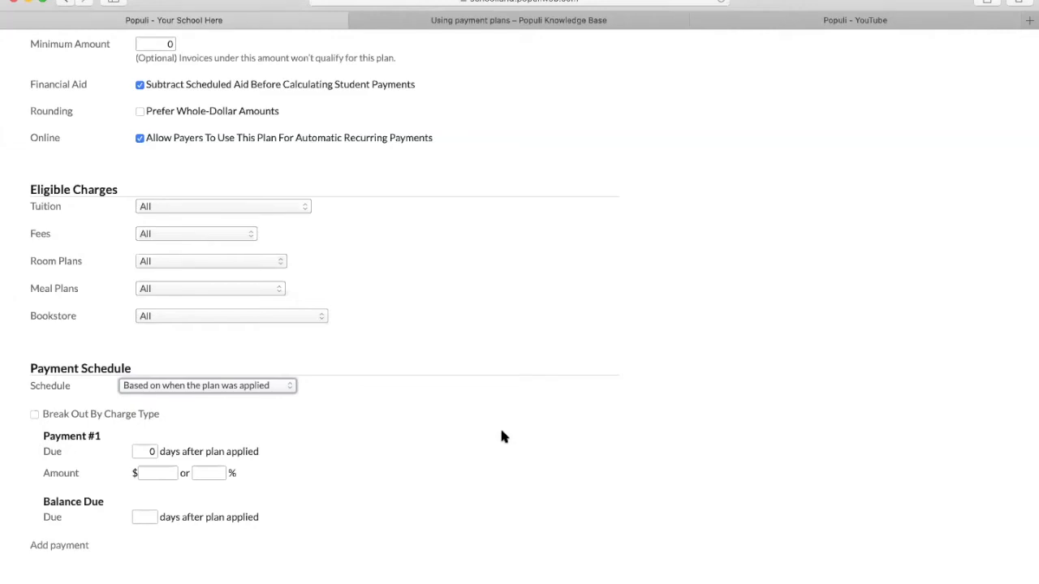
click(248, 388)
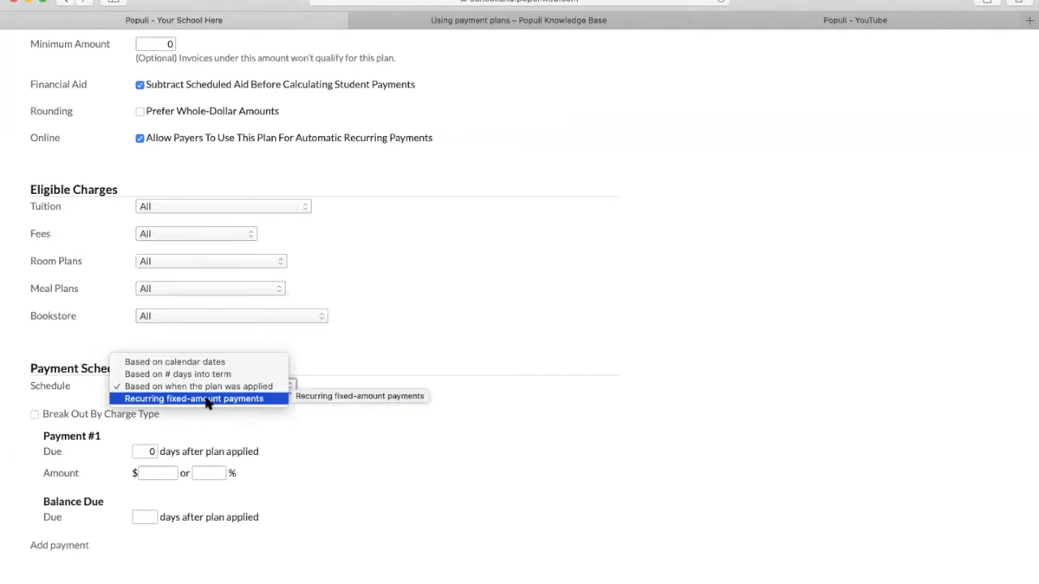
- Switch to recurring fixed-amount monthly payments, with the first due on the 5th
click(205, 398)
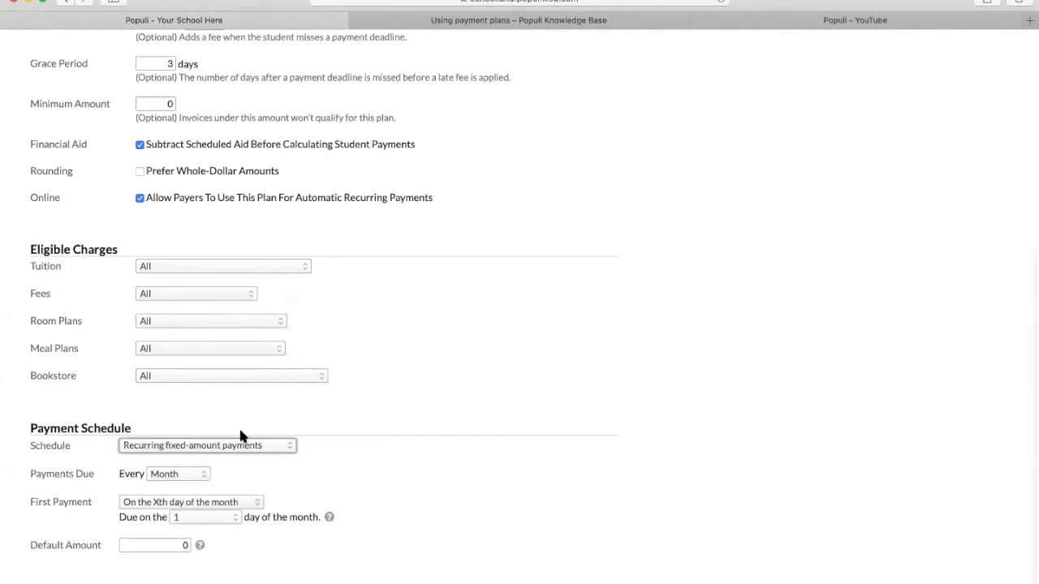
click(171, 472)
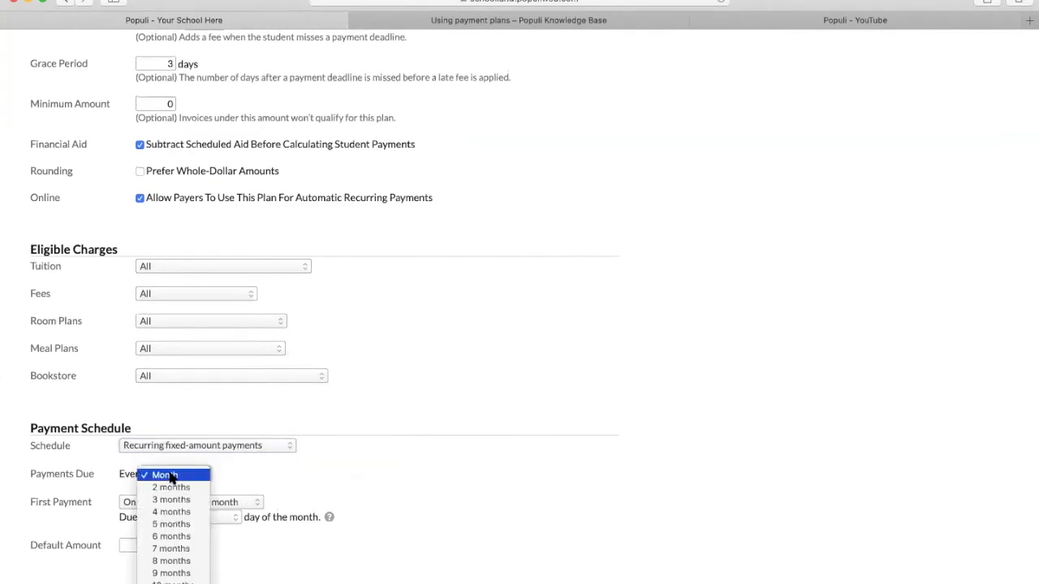
scroll(170, 491, down, 1)
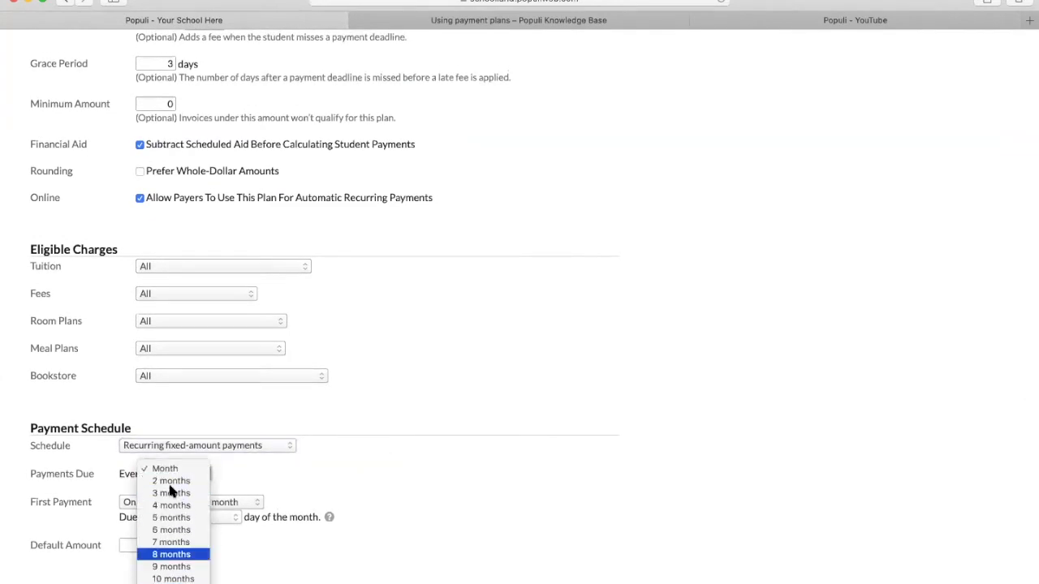
click(238, 471)
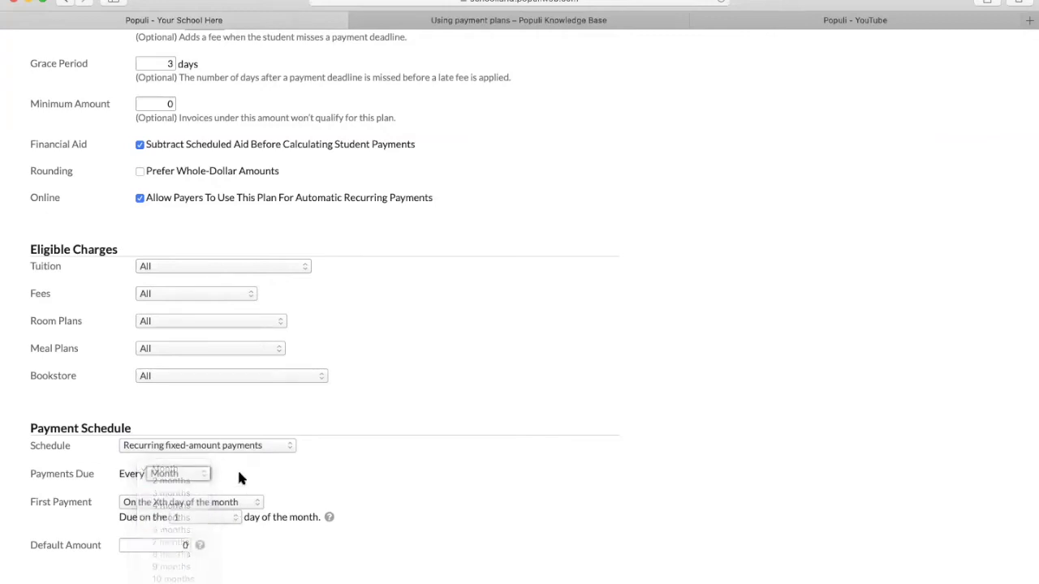
click(206, 504)
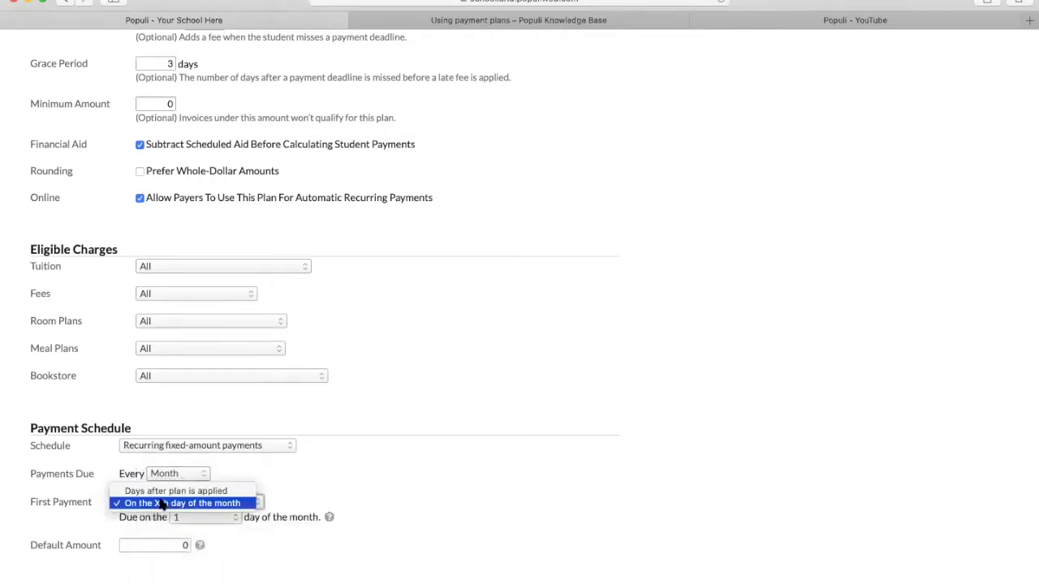
click(306, 479)
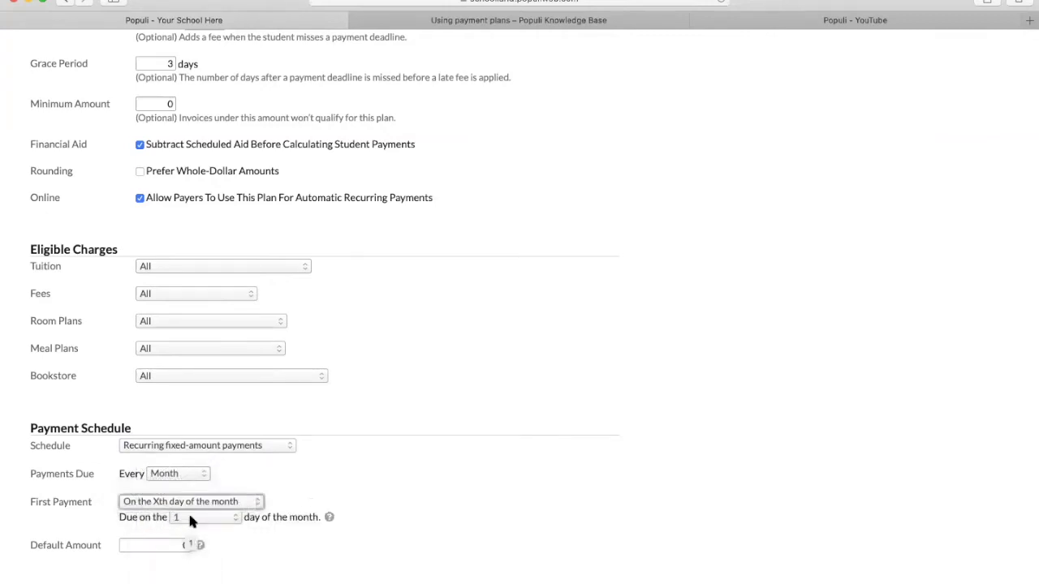
click(189, 516)
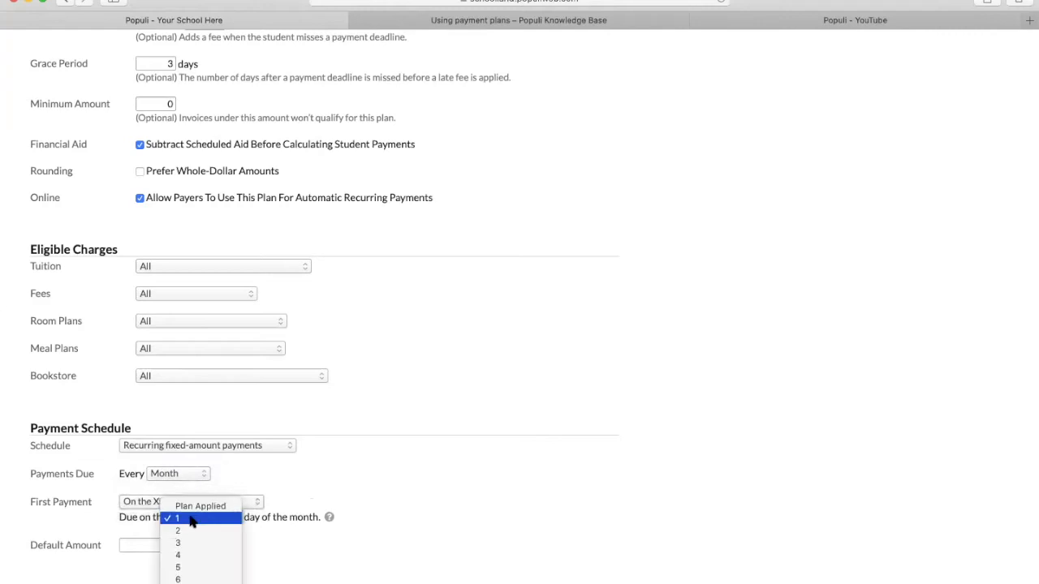
click(186, 567)
- Set the default payment amount to 500
click(144, 548)
text(500)
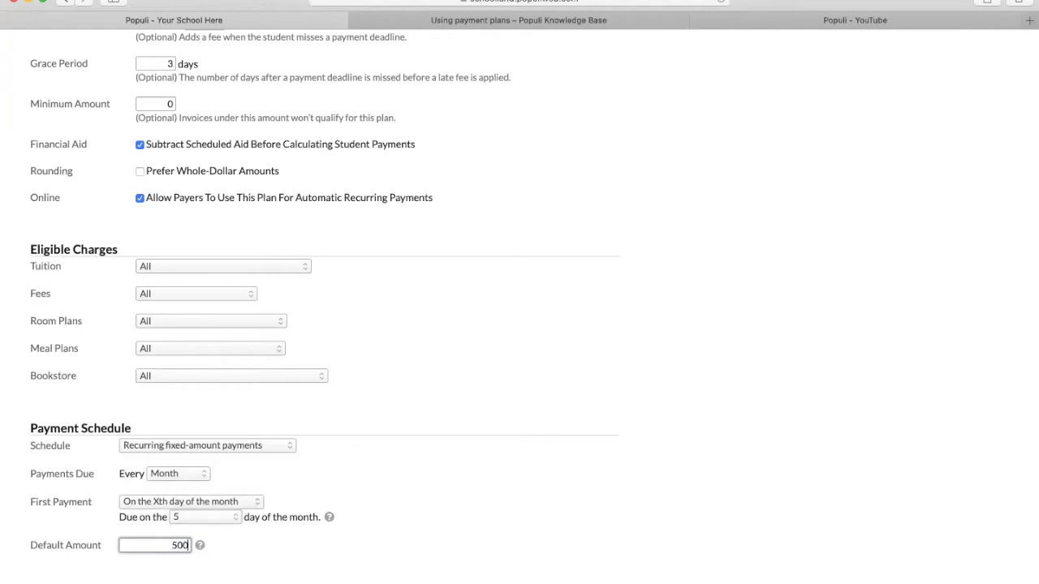
mouse_move(330, 518)
mouse_move(199, 546)
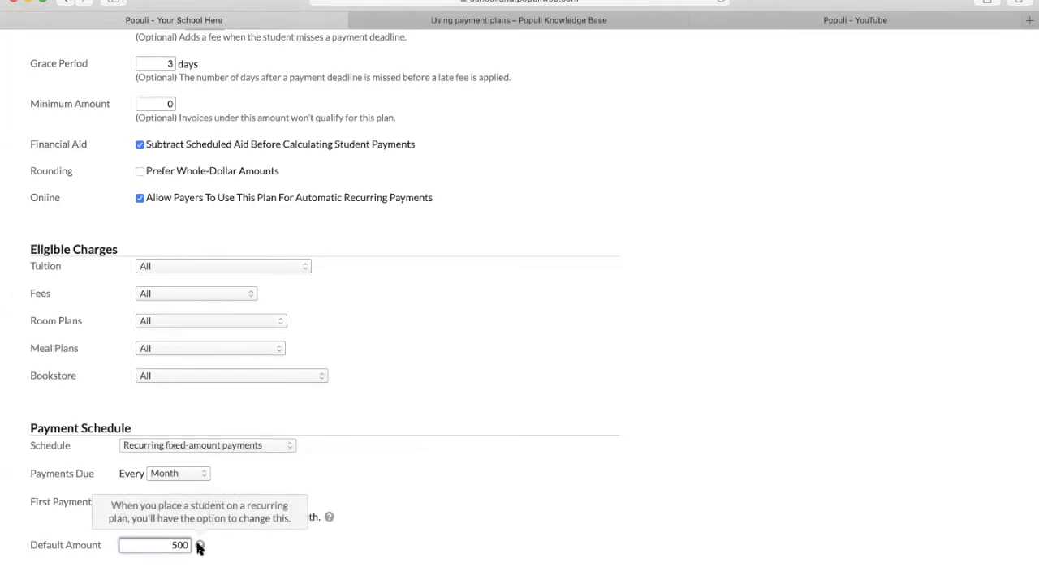
click(439, 490)
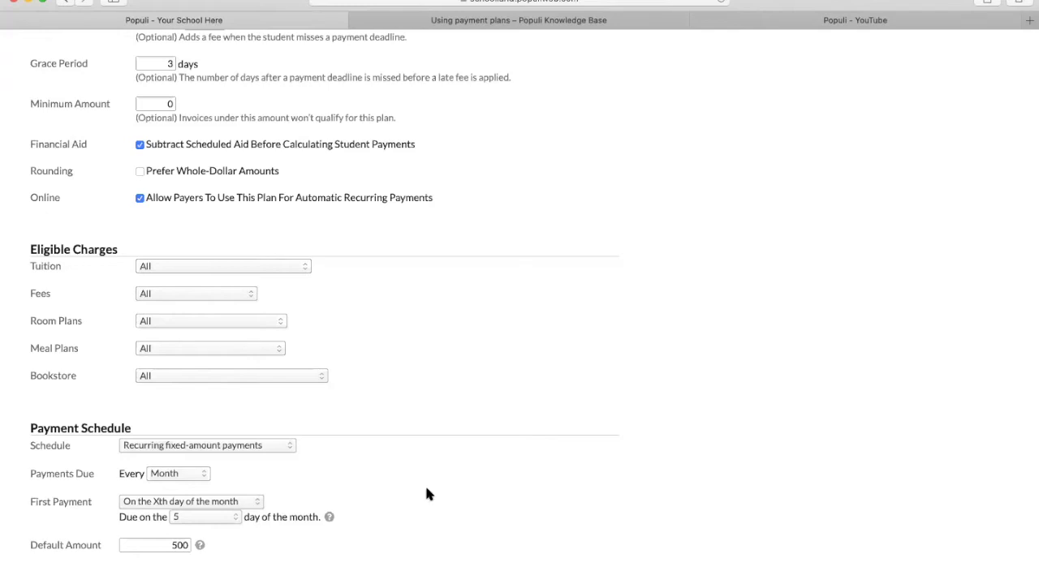
- Choose 'Based on when the plan was applied' and add Payments #2, #3 and #4
click(228, 446)
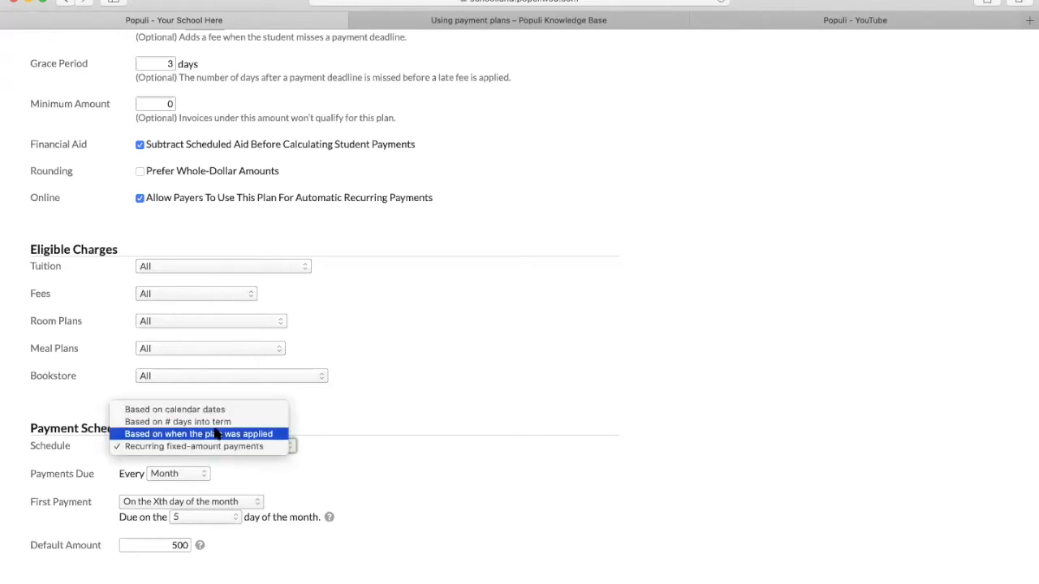
click(220, 435)
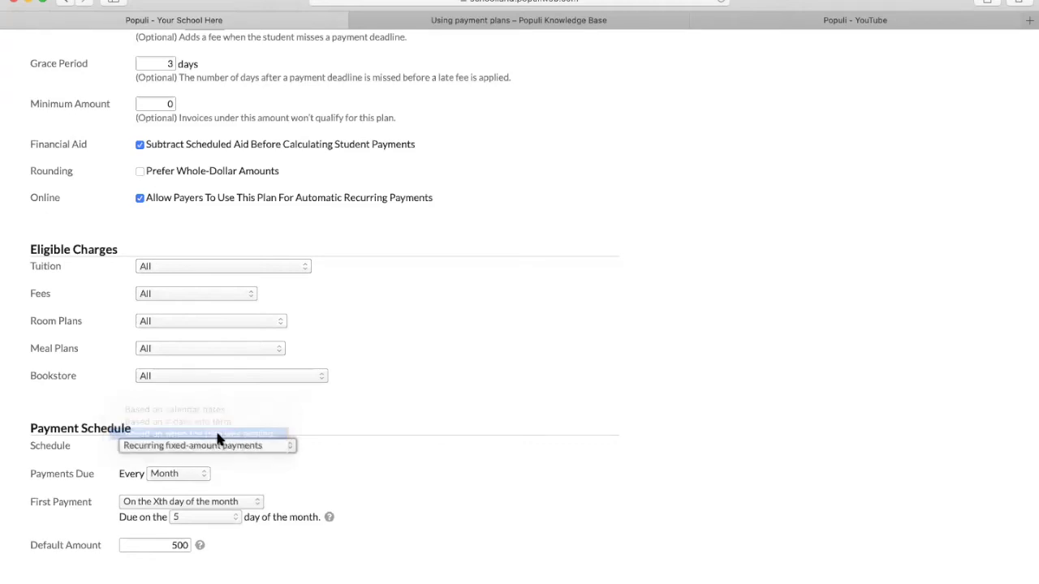
scroll(302, 520, down, 2)
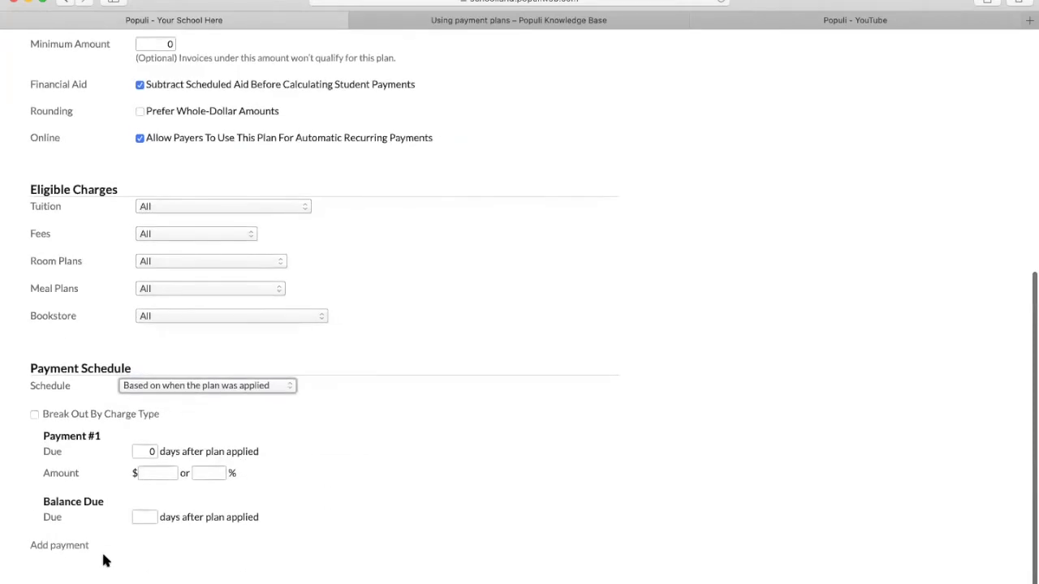
click(69, 546)
scroll(69, 556, down, 2)
click(65, 539)
scroll(70, 552, down, 2)
click(70, 546)
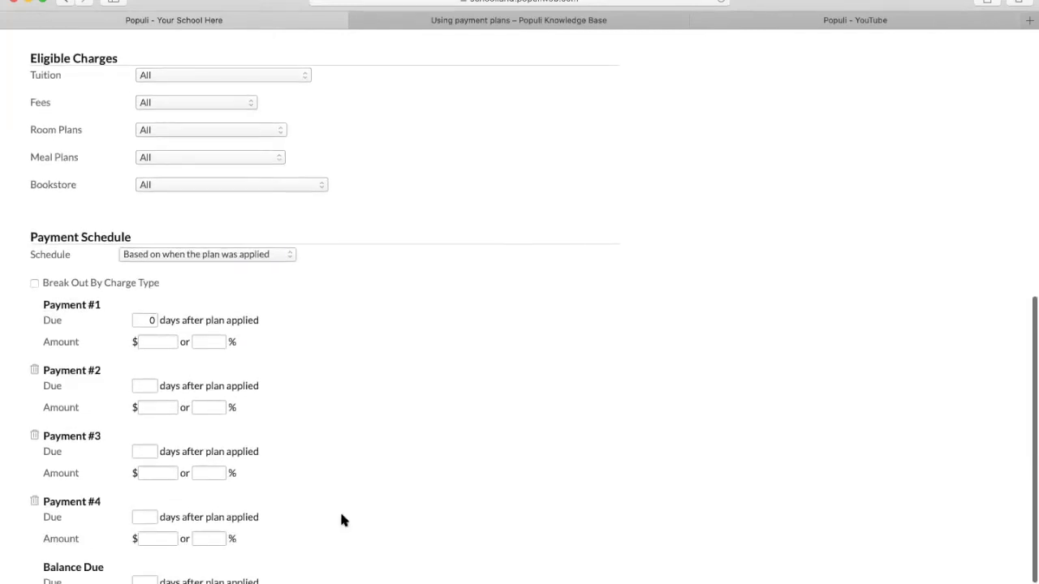
scroll(295, 204, down, 2)
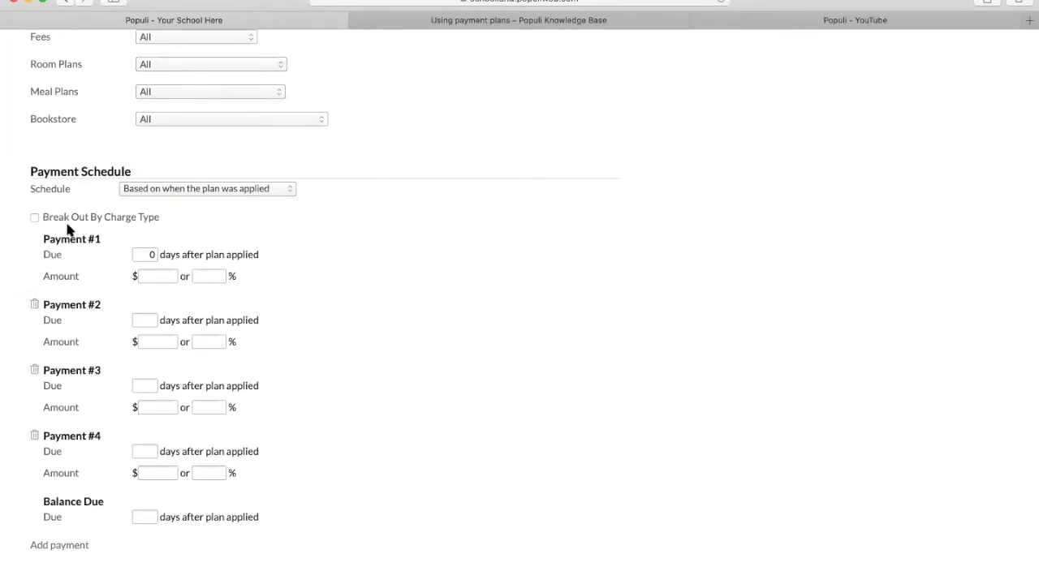
click(34, 217)
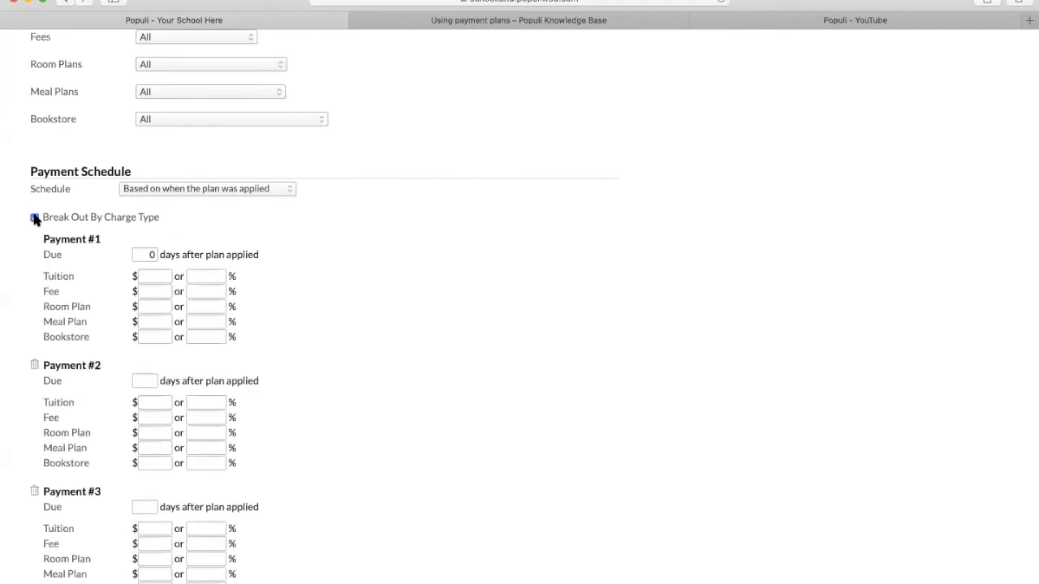
click(210, 290)
text(100)
click(214, 276)
text(20)
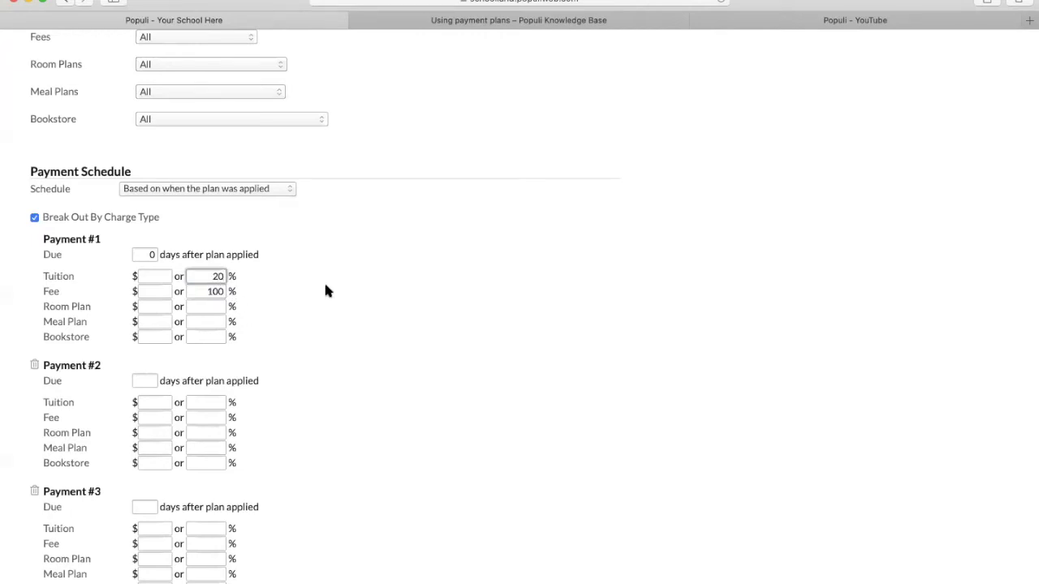
click(200, 403)
text(20)
click(196, 528)
scroll(456, 409, down, 3)
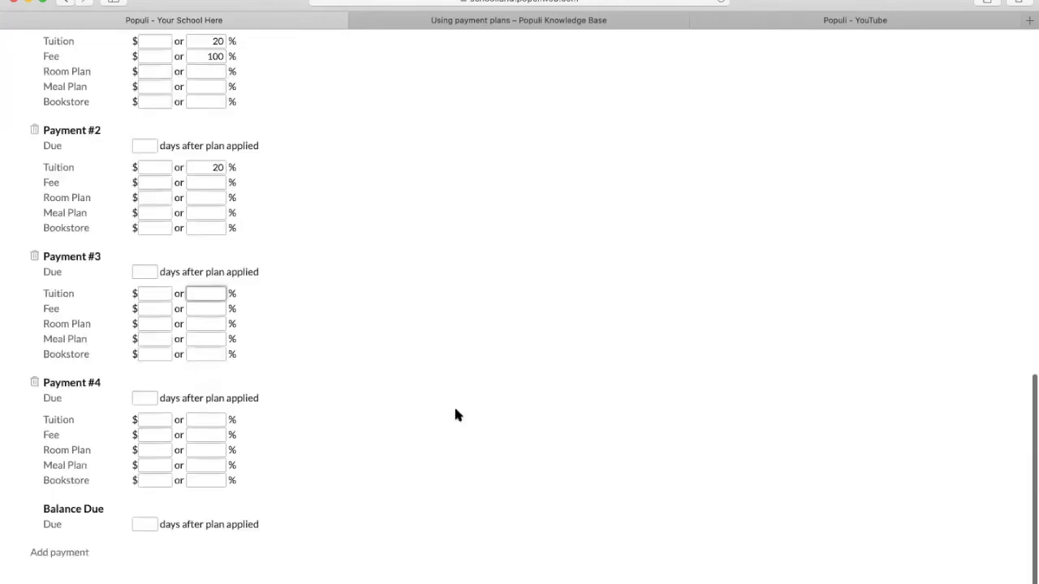
text(20)
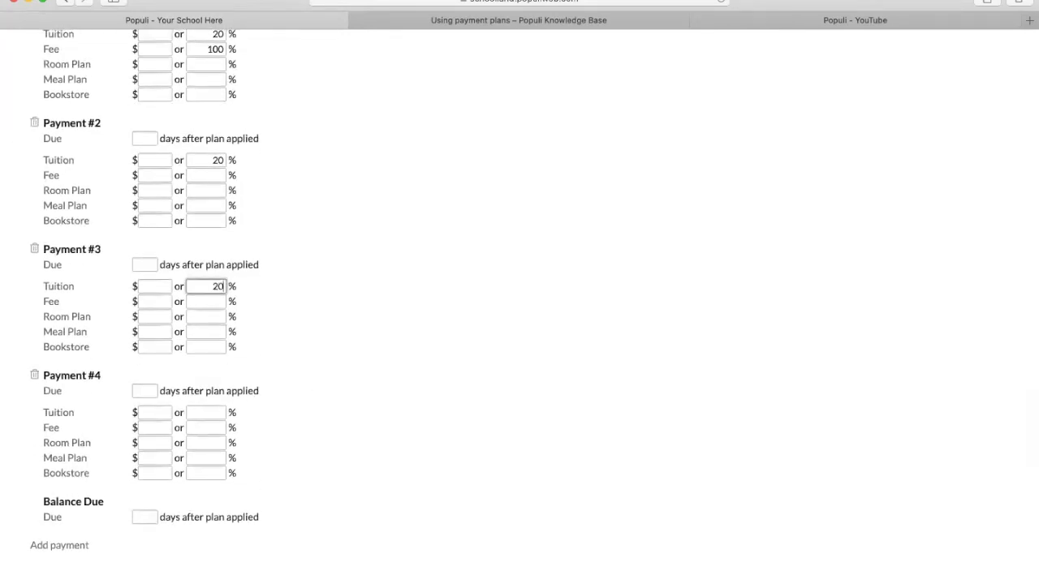
click(209, 411)
text(20)
click(272, 438)
scroll(330, 335, up, 5)
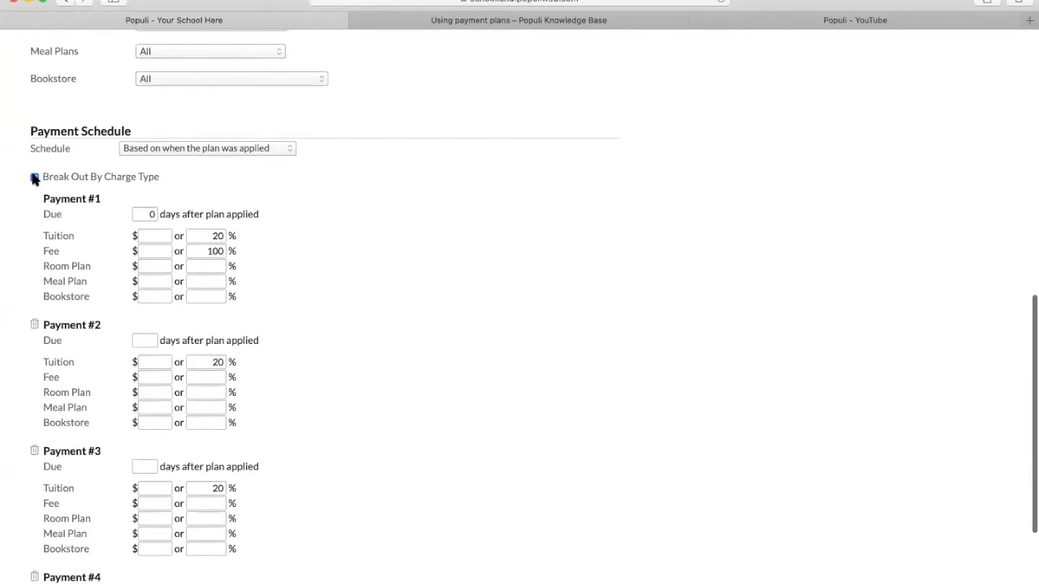
click(34, 175)
- Enter 20% as the amount for each of Payments #1 through #4
click(229, 278)
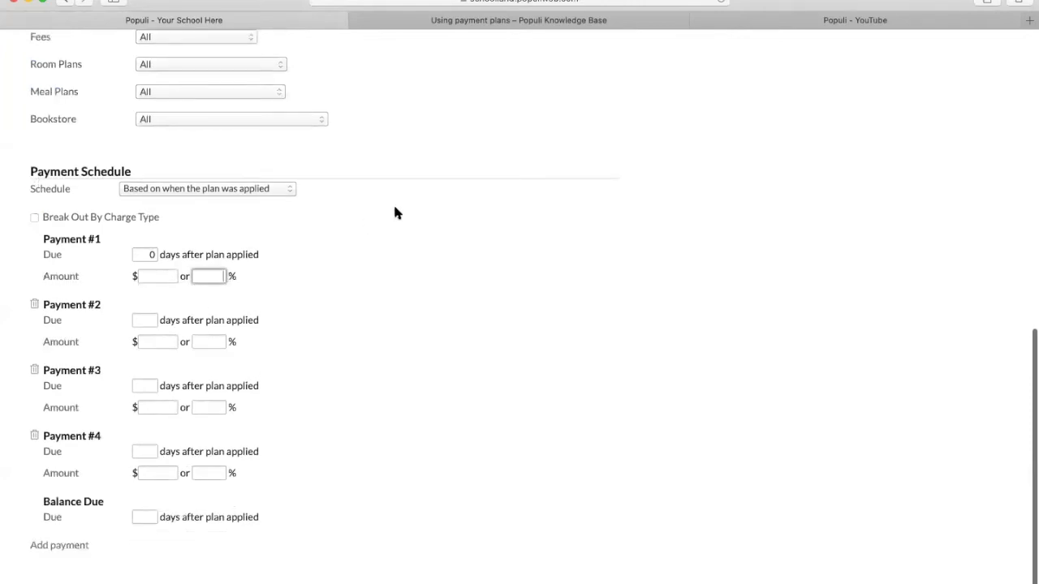
text(20)
click(206, 341)
text(20)
click(203, 409)
text(20)
click(216, 474)
text(20)
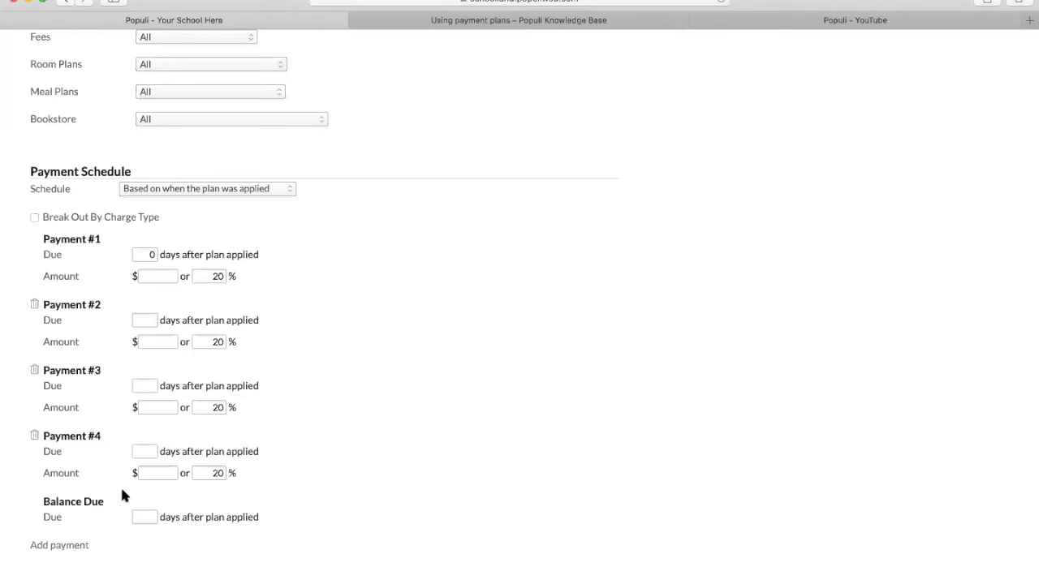
- Set the payments due at 30, 60, 90 and 120 days, with the balance due at 150
click(137, 255)
text(3)
click(140, 317)
text(60)
click(143, 385)
text(90)
click(142, 451)
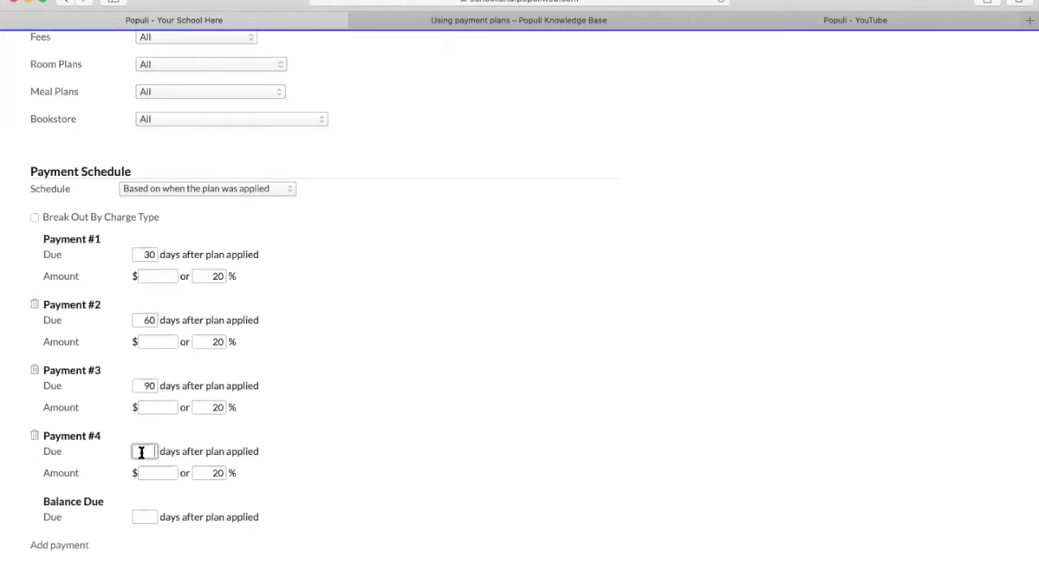
text(120)
click(142, 520)
text(150)
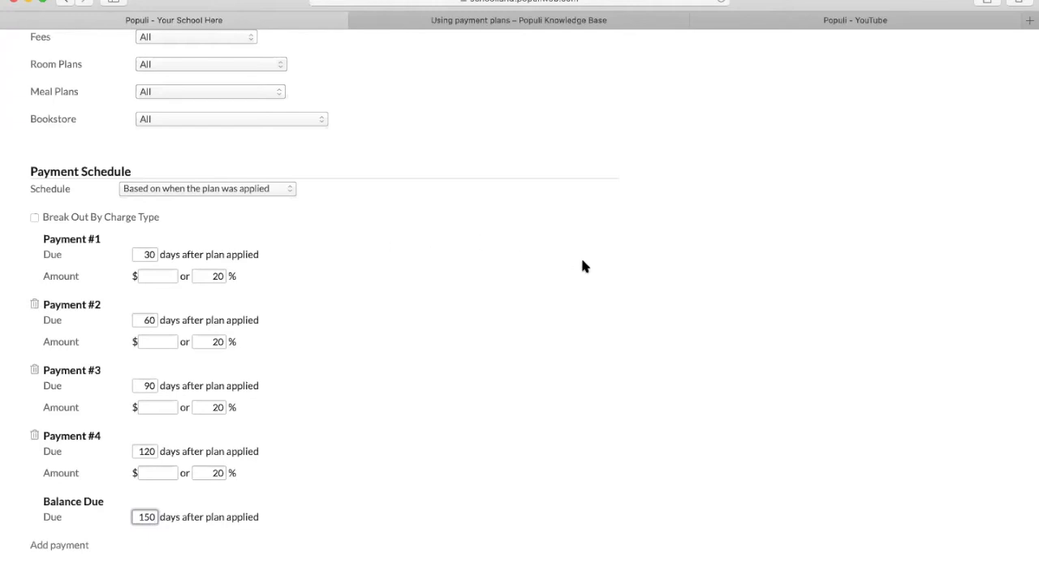
- Save Test Payment Plan and reopen its details from the payment plans list
scroll(580, 255, up, 10)
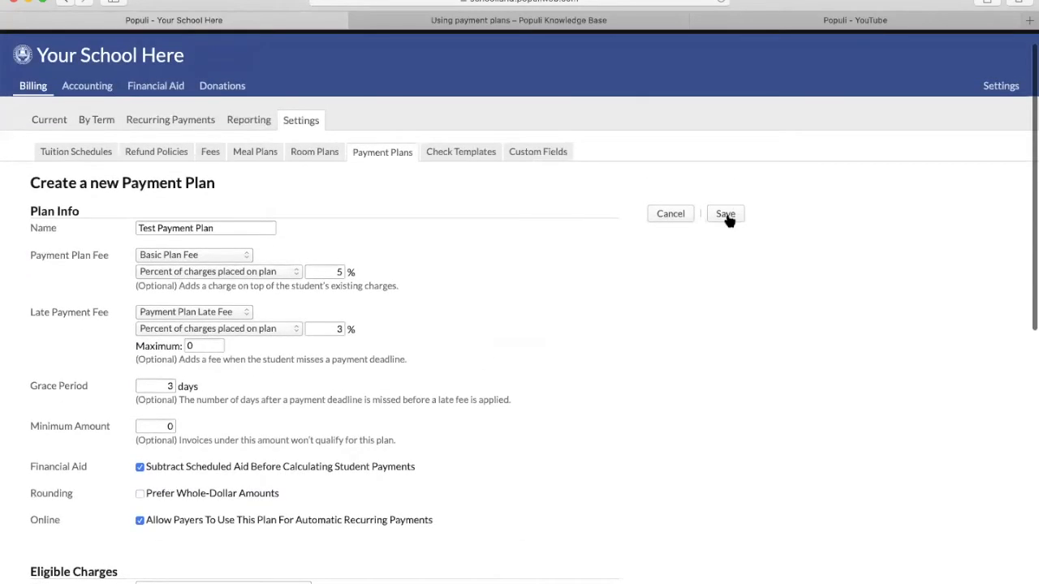
click(726, 216)
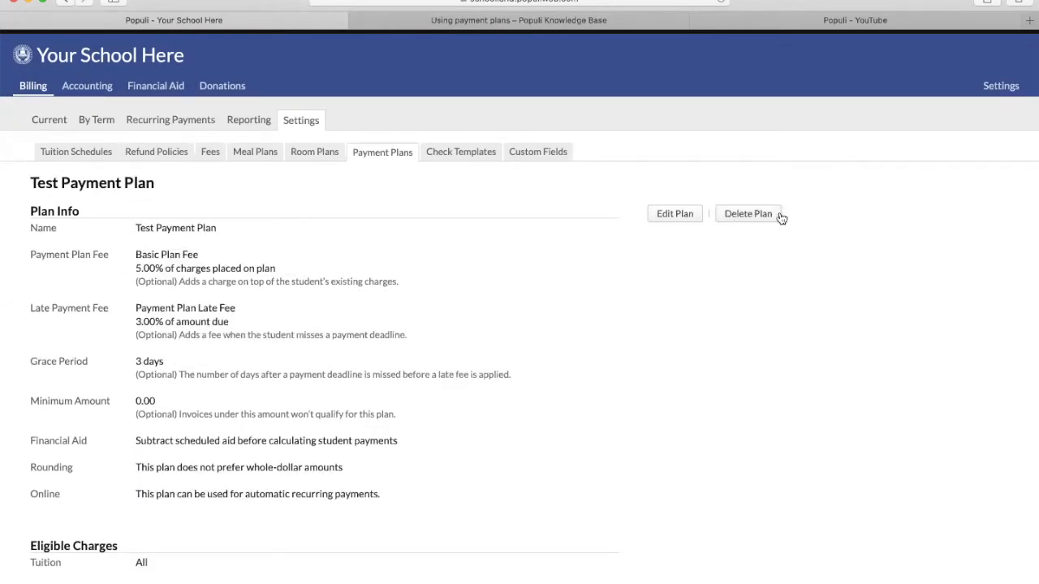
click(371, 154)
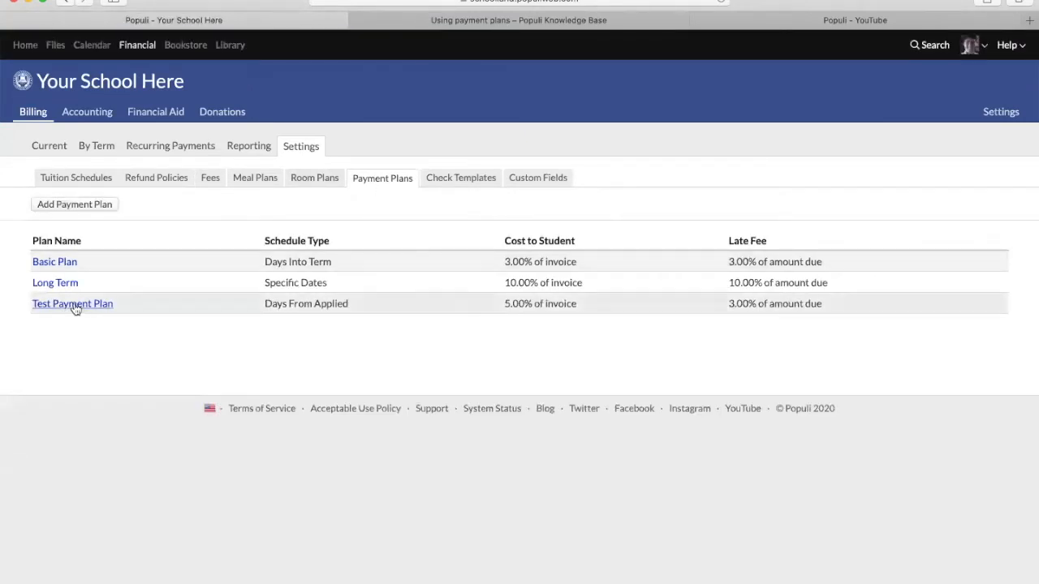
click(73, 305)
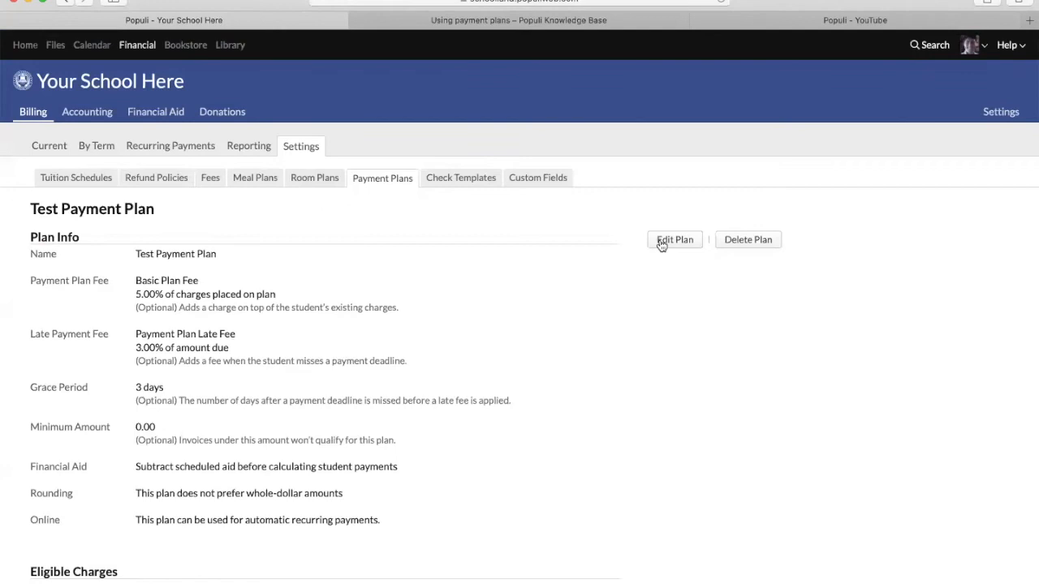
- Go back to the Payment Plans list under Billing > Settings
click(375, 178)
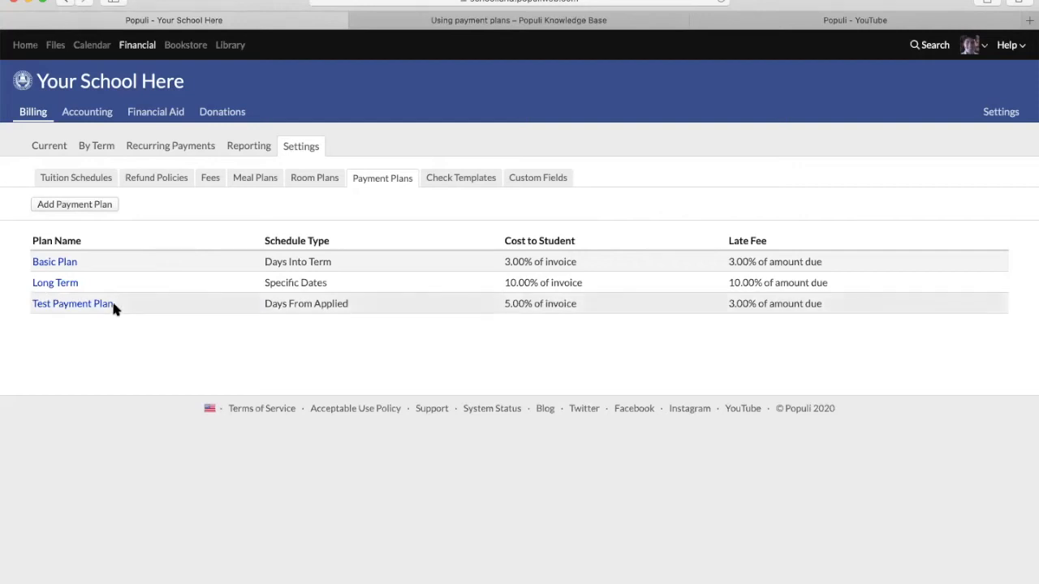
- Search for the student and open their Financial dashboard
click(932, 44)
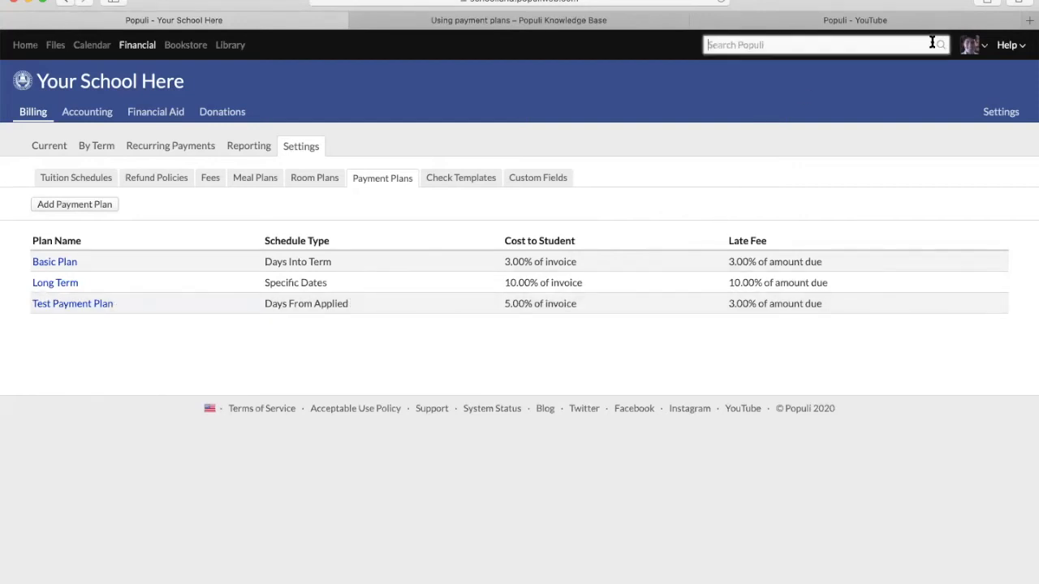
text(simon)
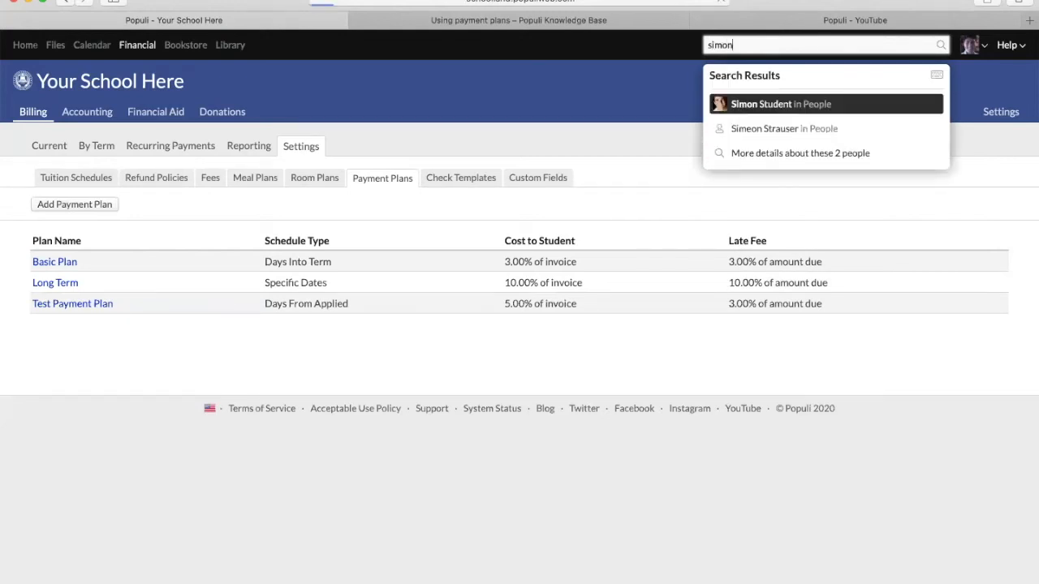
key(Return)
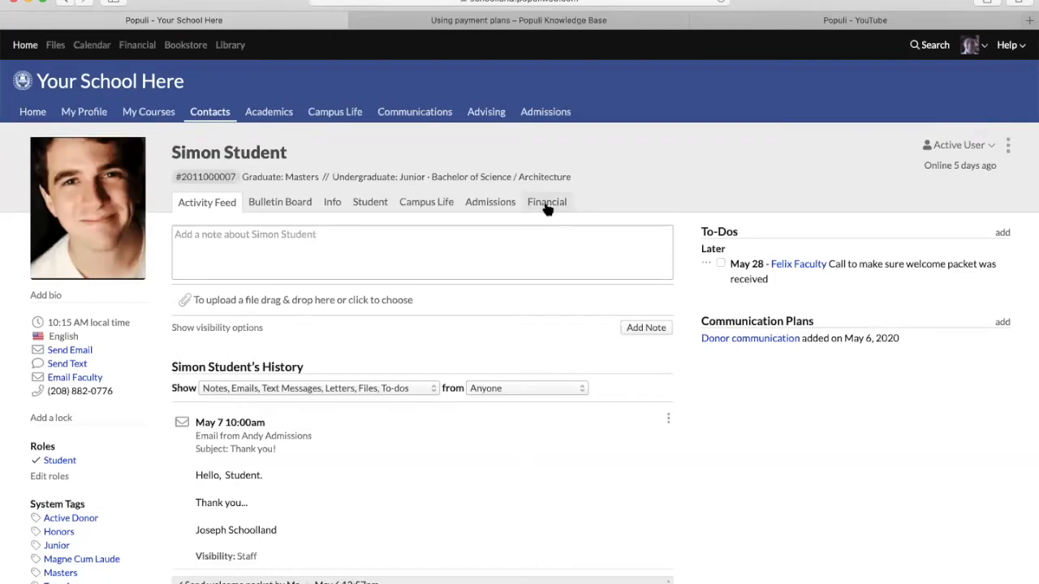
click(548, 208)
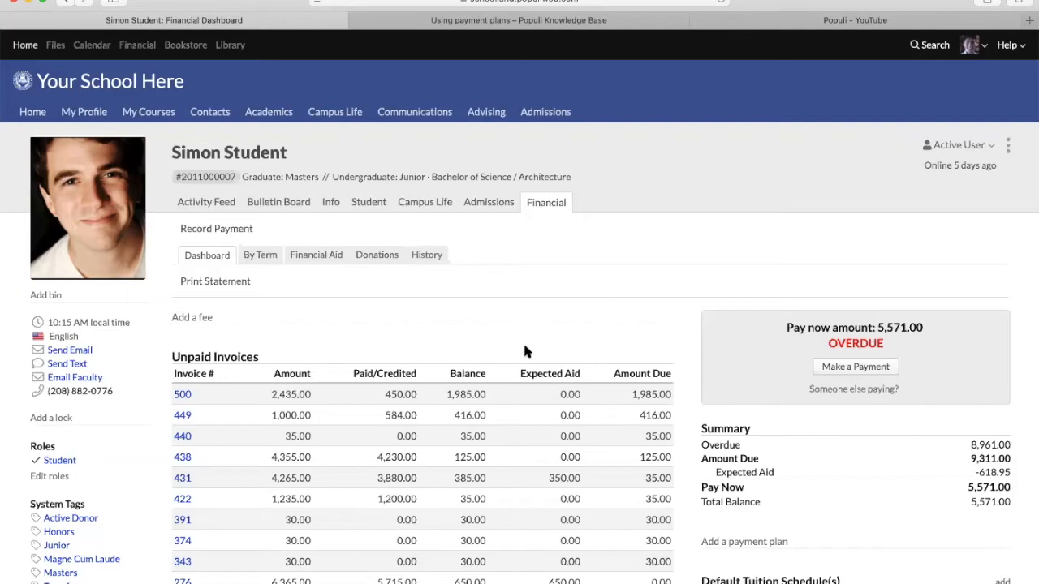
- In the Summary area, open the 'Add a payment plan' form
scroll(812, 381, down, 2)
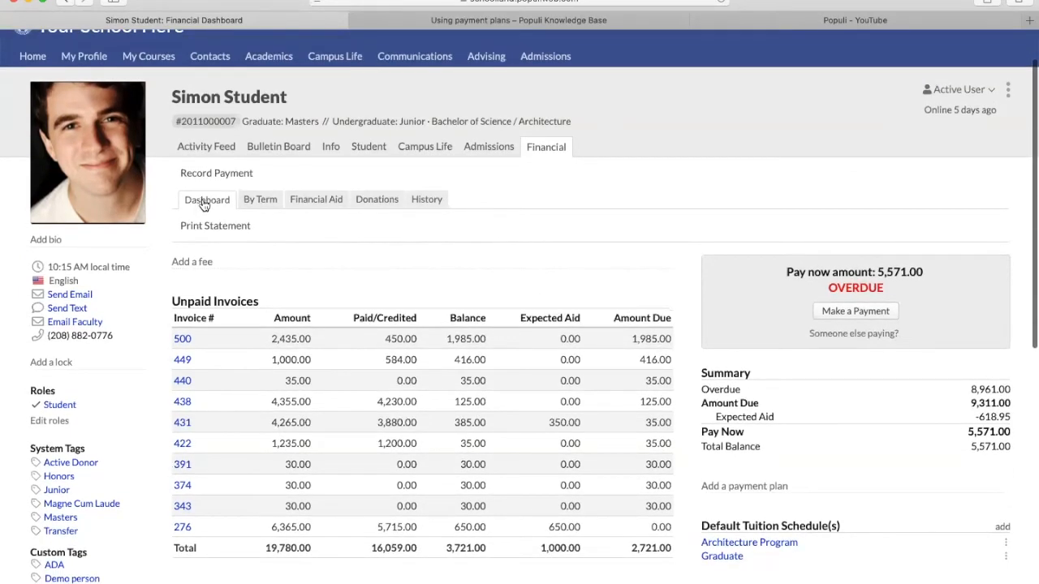
scroll(771, 344, down, 5)
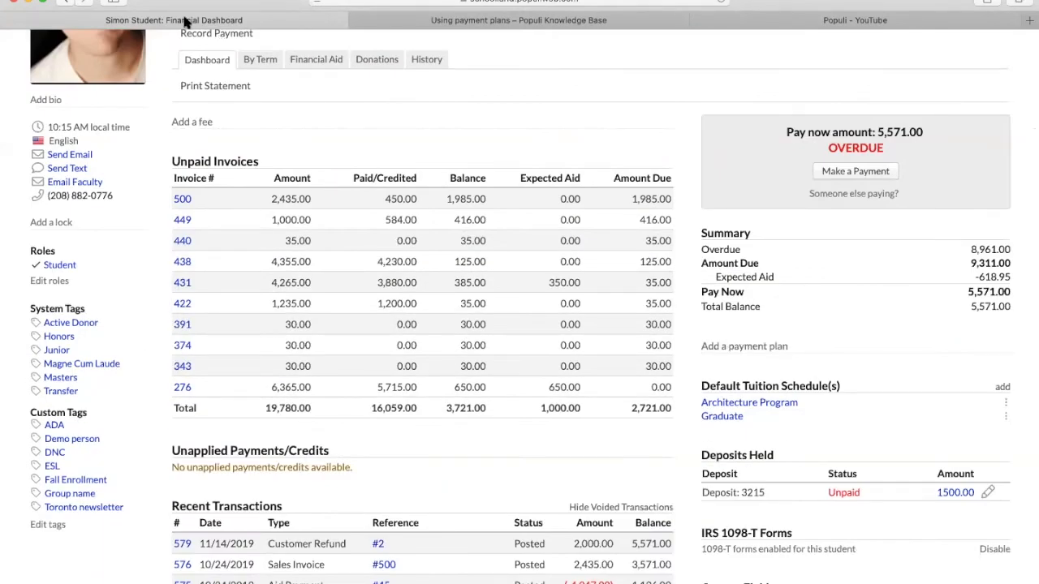
scroll(792, 337, up, 6)
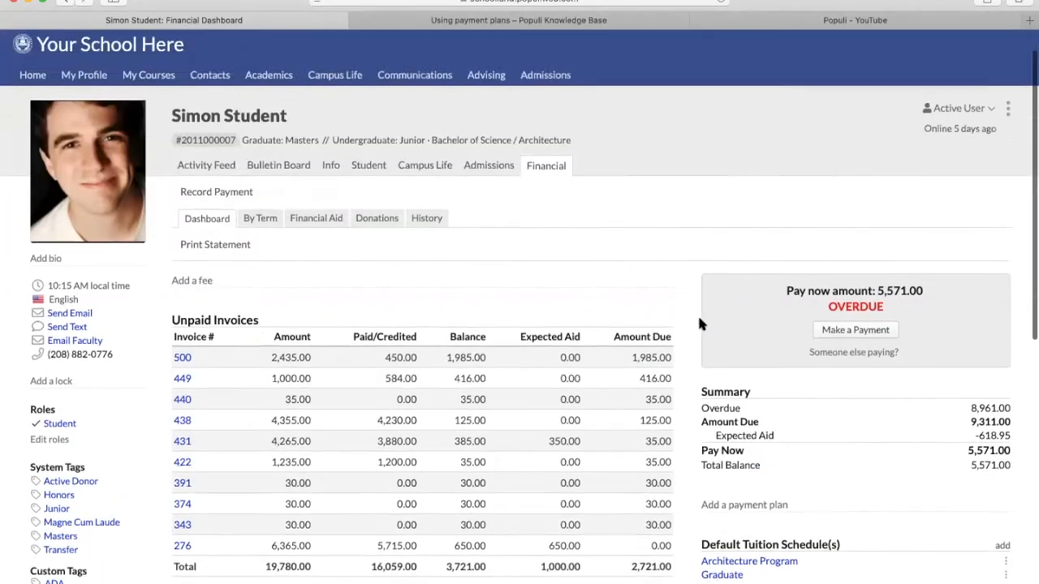
scroll(850, 454, down, 1)
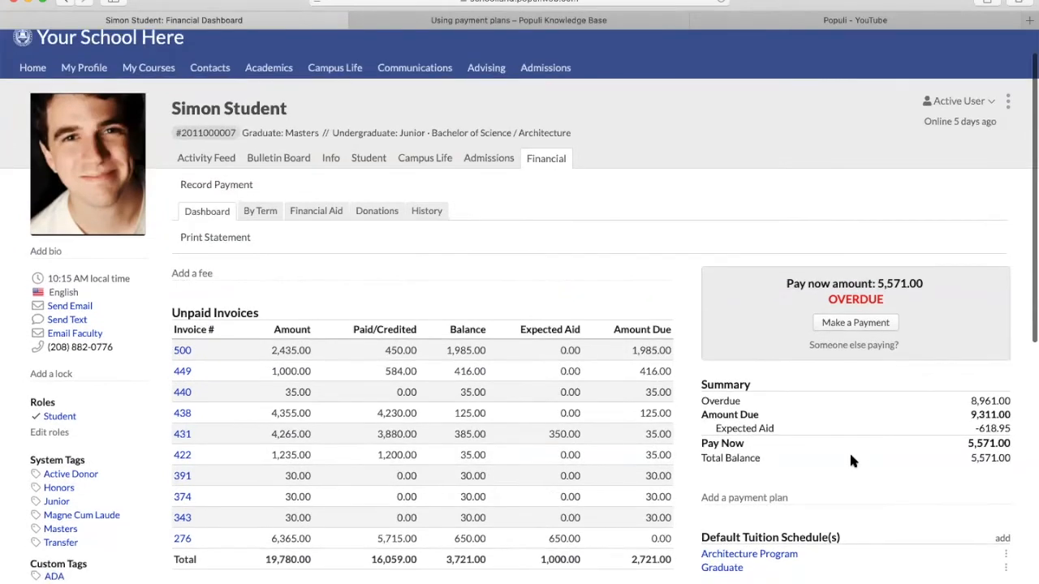
scroll(851, 459, down, 3)
click(741, 414)
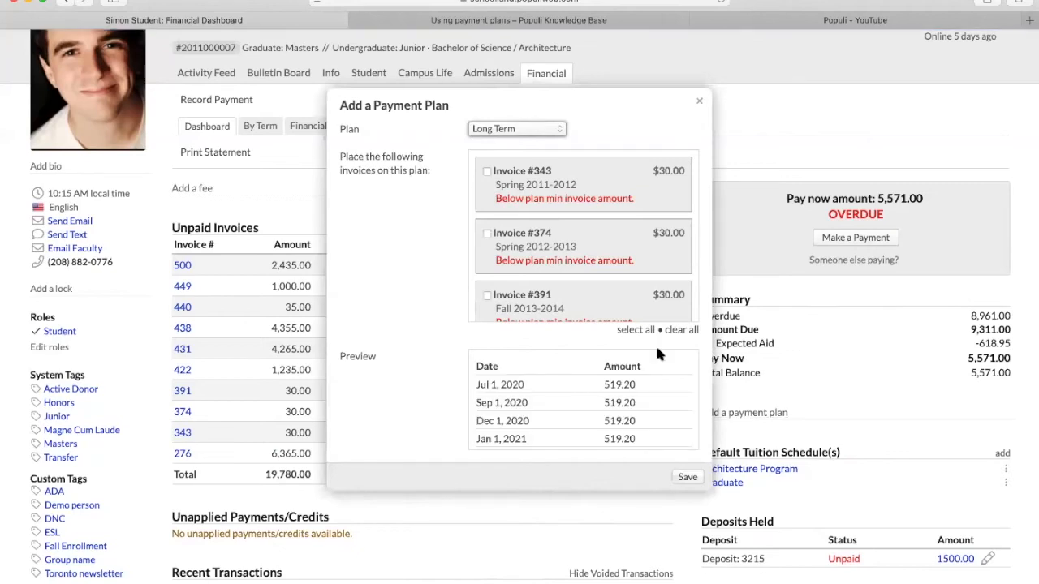
- Select Test Payment Plan in the Add a Payment Plan form
click(547, 128)
click(534, 144)
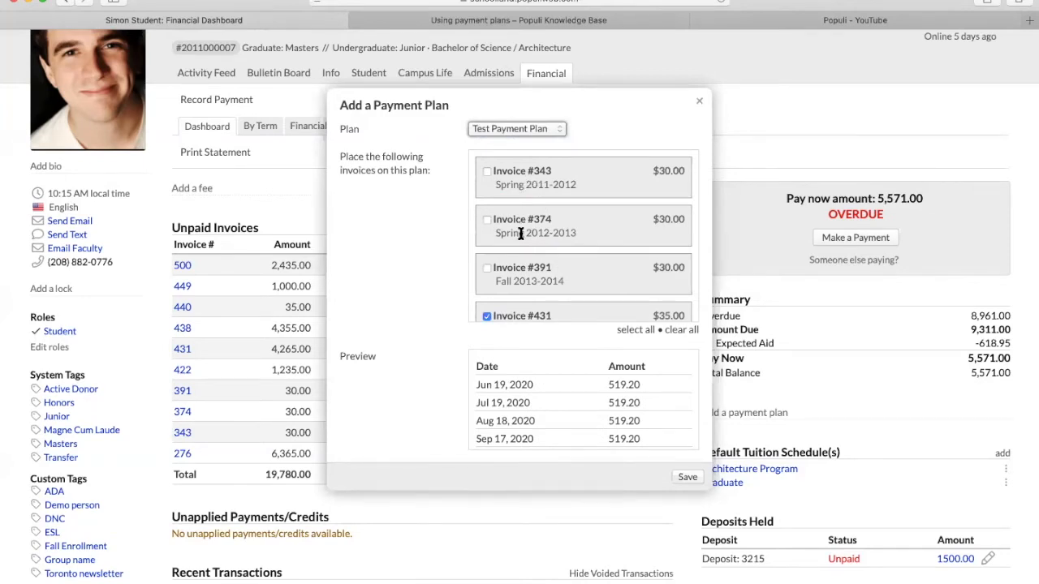
scroll(521, 234, down, 5)
scroll(521, 234, down, 1)
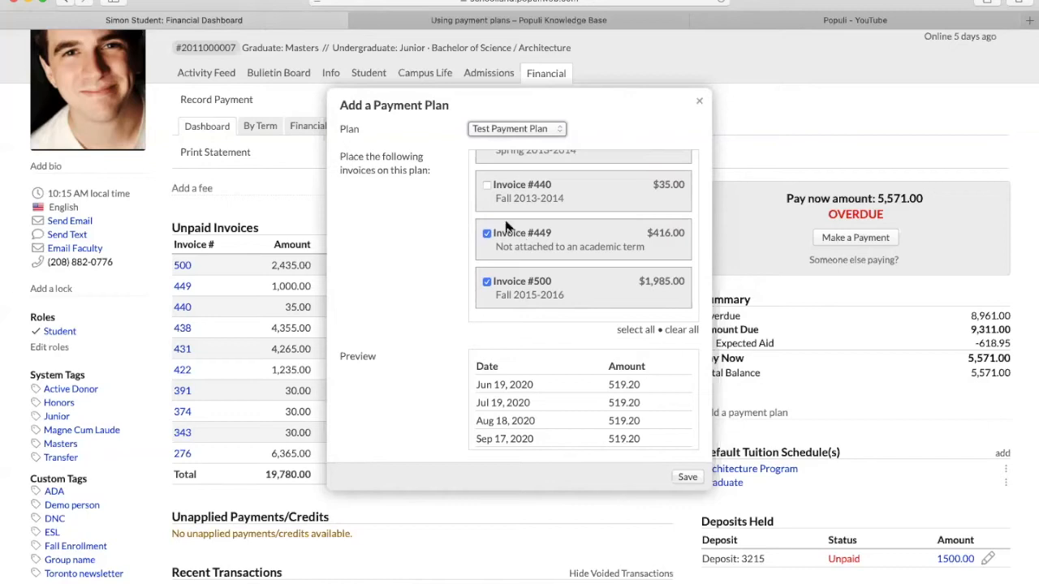
- Include Invoice #440, review the payment preview, and close the form without saving
click(487, 184)
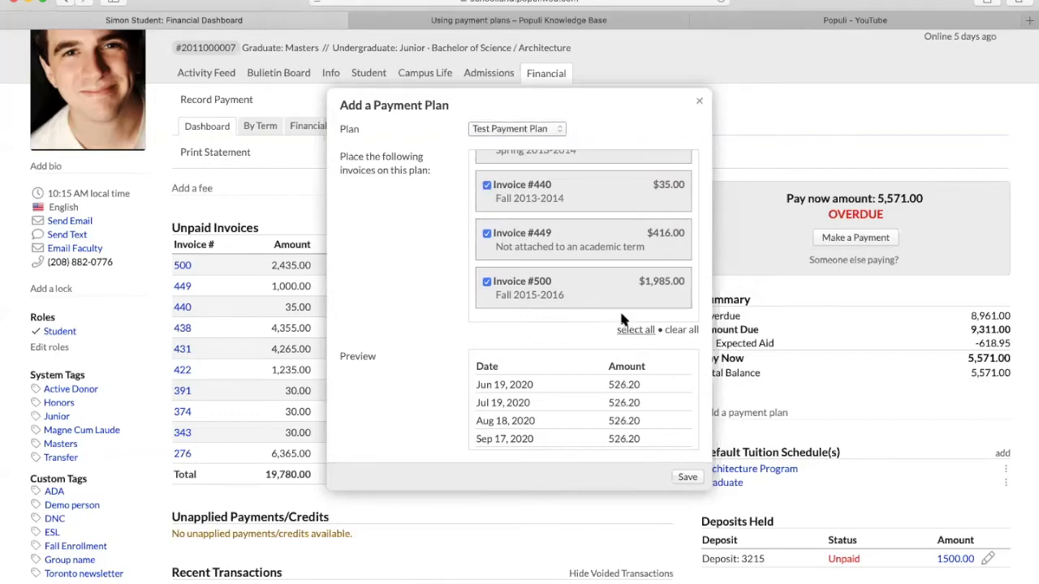
scroll(611, 270, up, 1)
scroll(610, 270, up, 5)
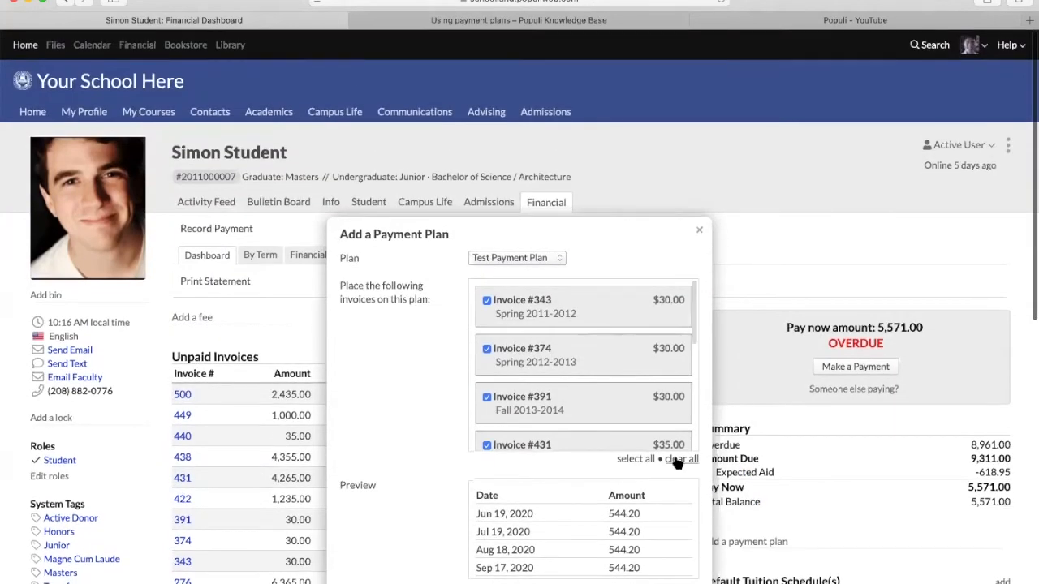
scroll(559, 323, down, 3)
scroll(398, 309, down, 5)
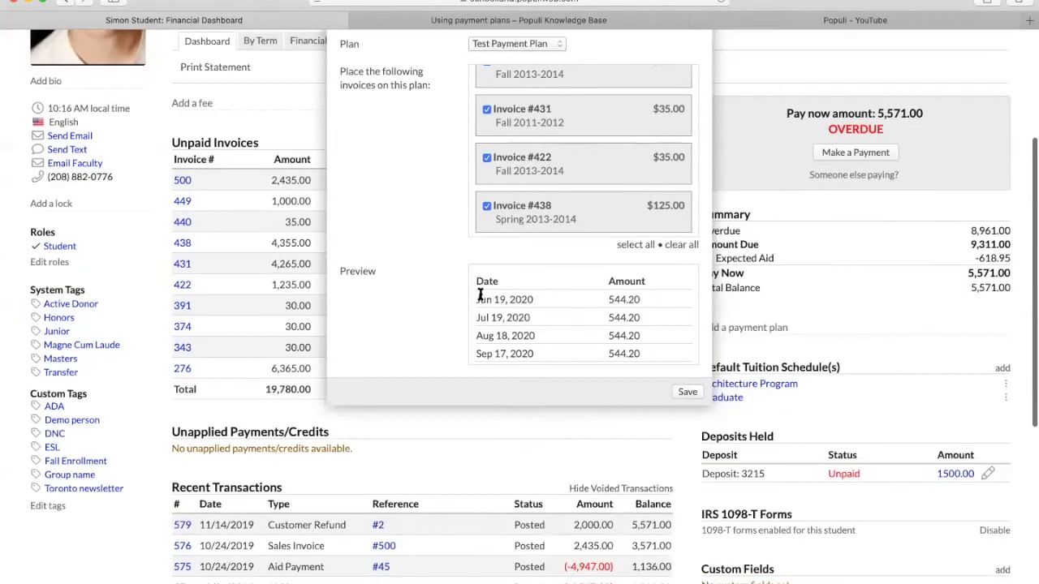
scroll(517, 313, down, 2)
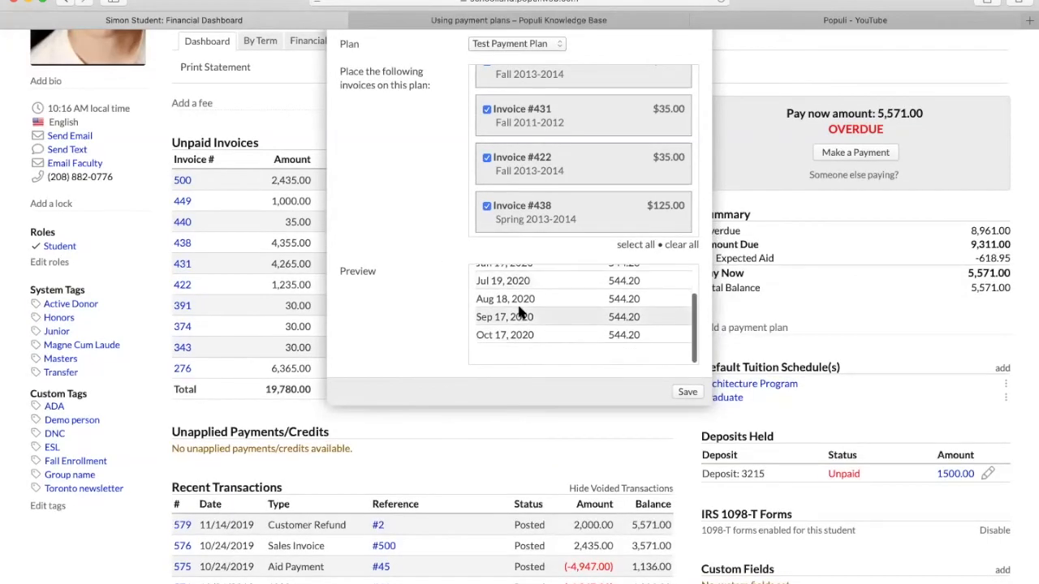
scroll(517, 311, up, 1)
scroll(544, 304, down, 2)
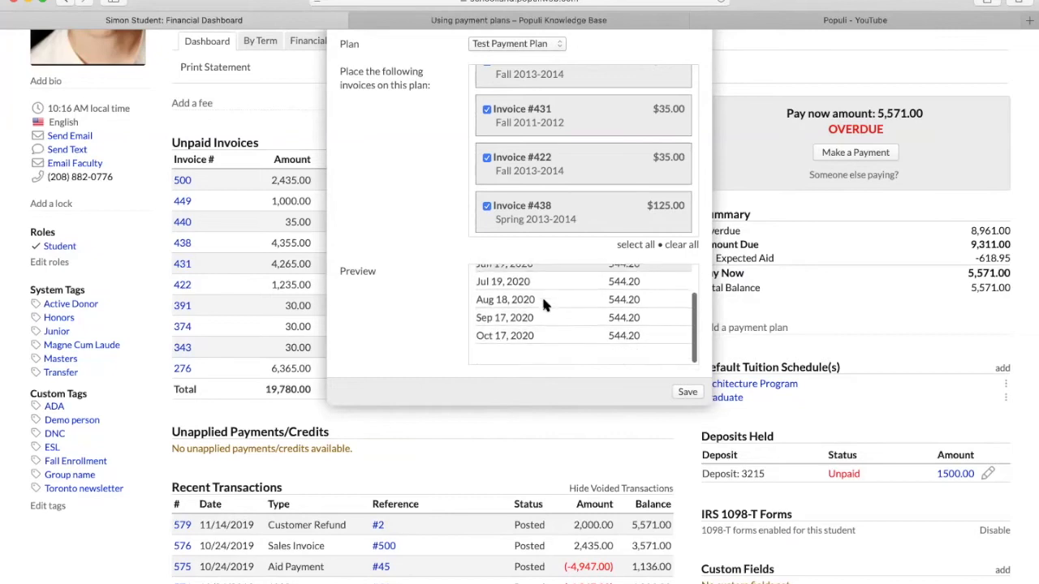
scroll(560, 304, up, 2)
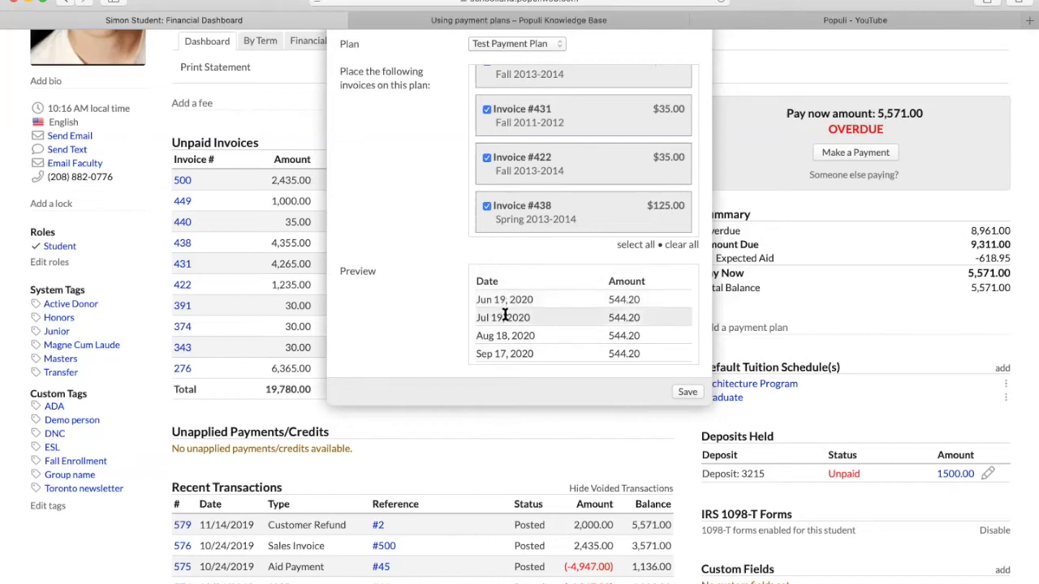
scroll(506, 333, down, 2)
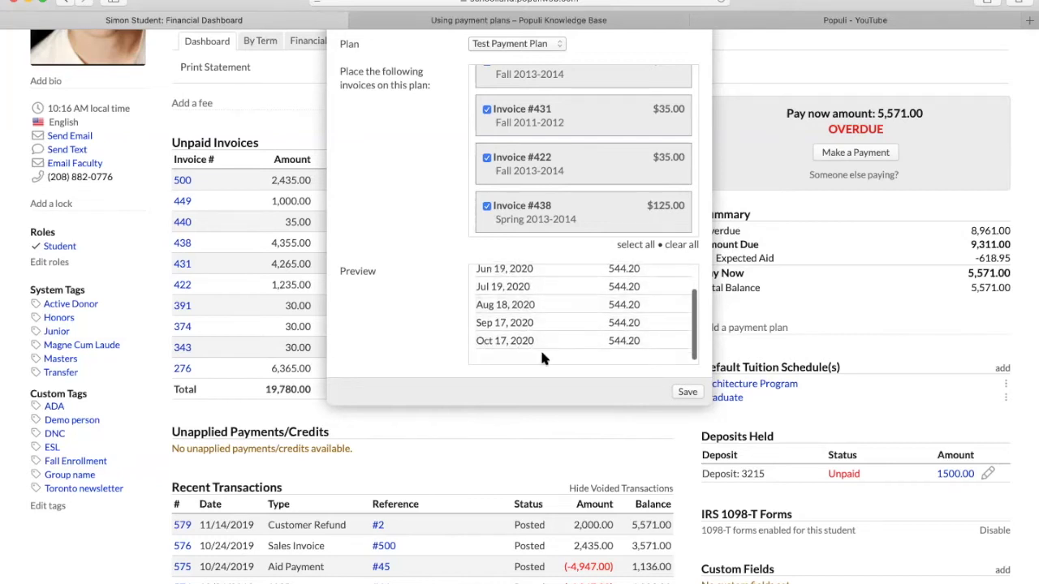
scroll(460, 297, up, 3)
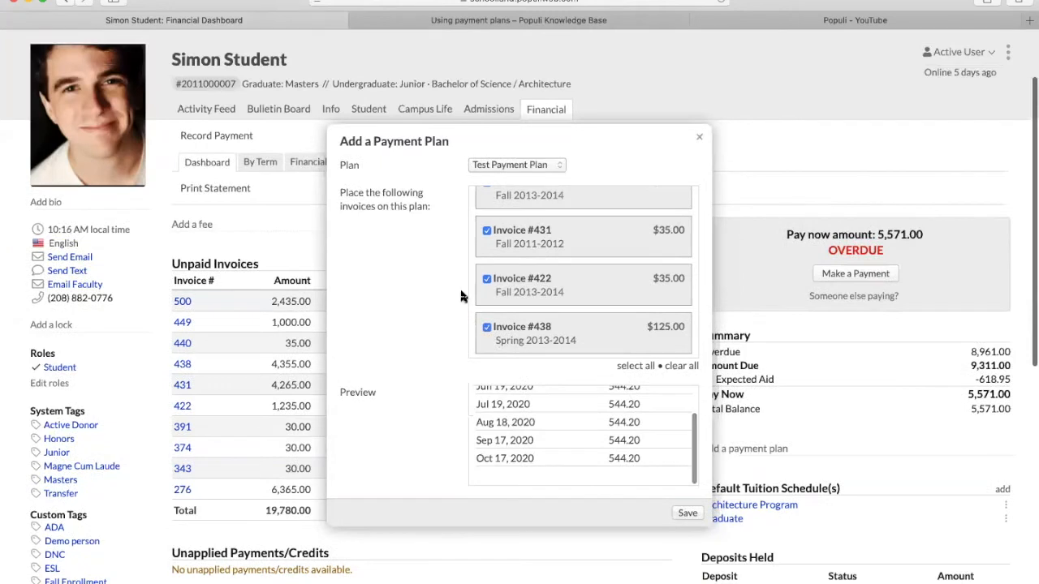
click(702, 142)
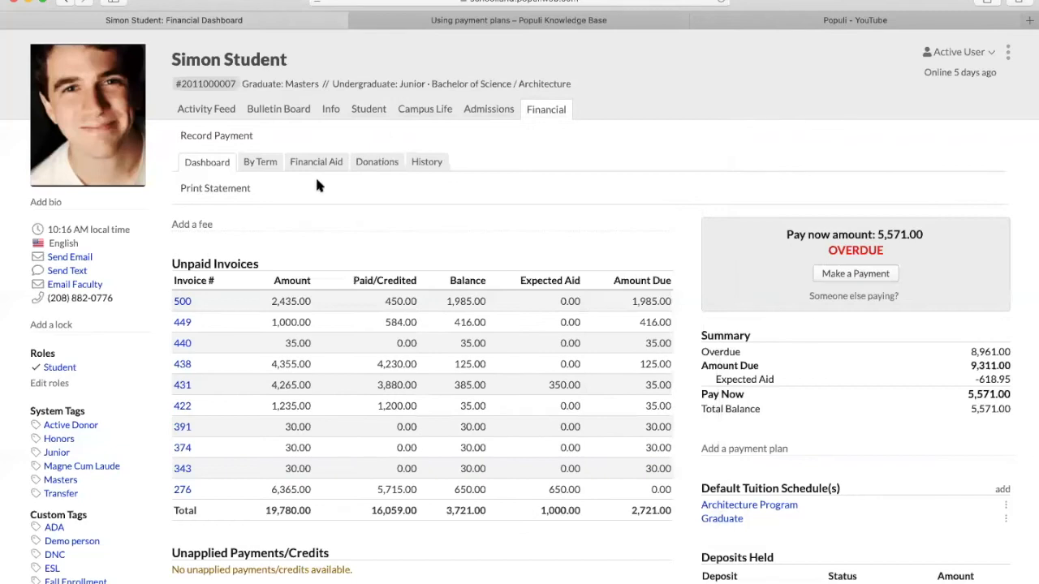
- In the By Term view, preview Test Payment Plan on all Fall 2013-2014 invoices, then close unsaved
click(264, 160)
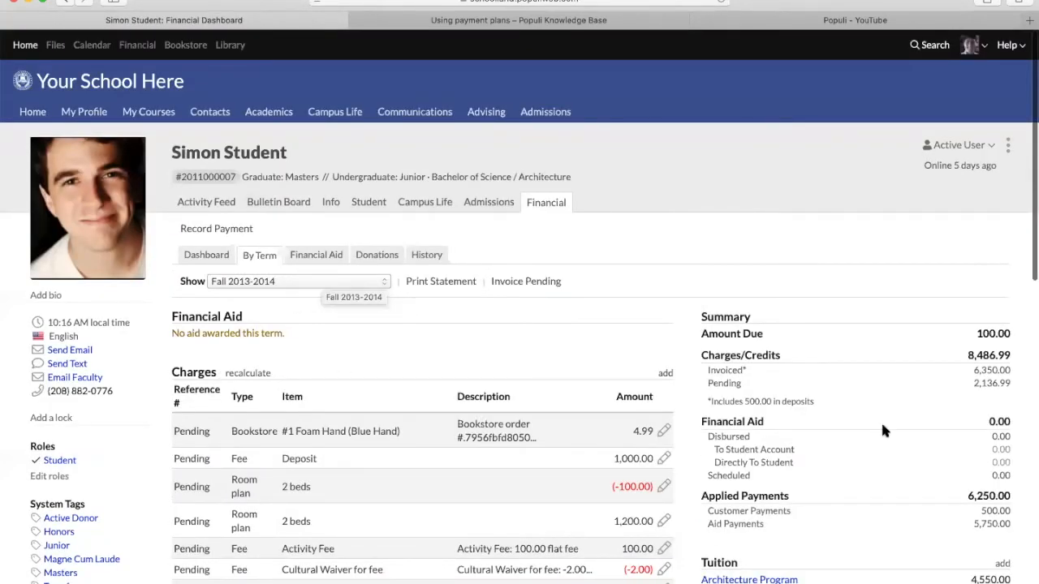
scroll(881, 420, down, 3)
scroll(812, 418, down, 6)
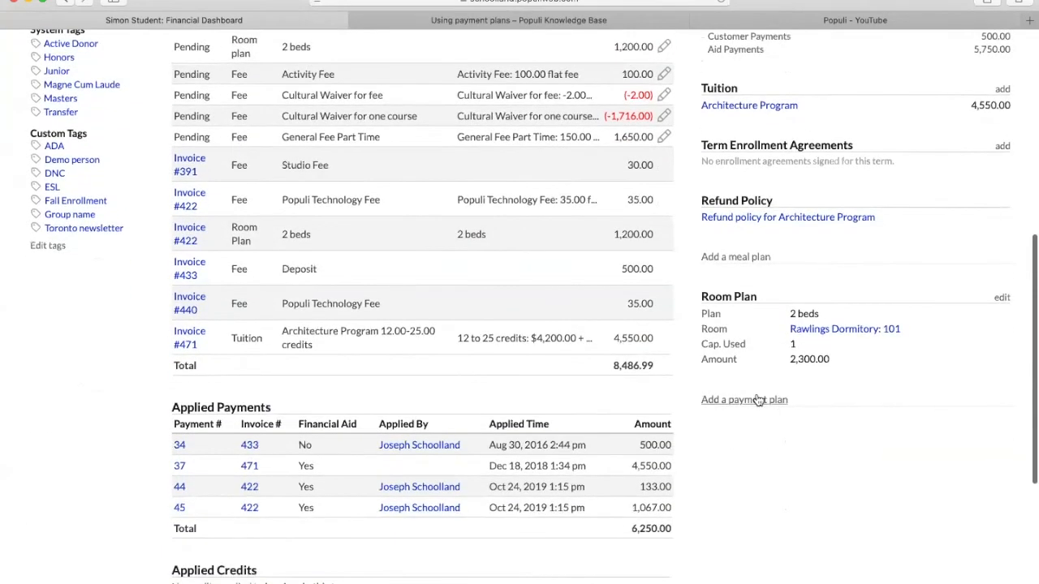
click(758, 400)
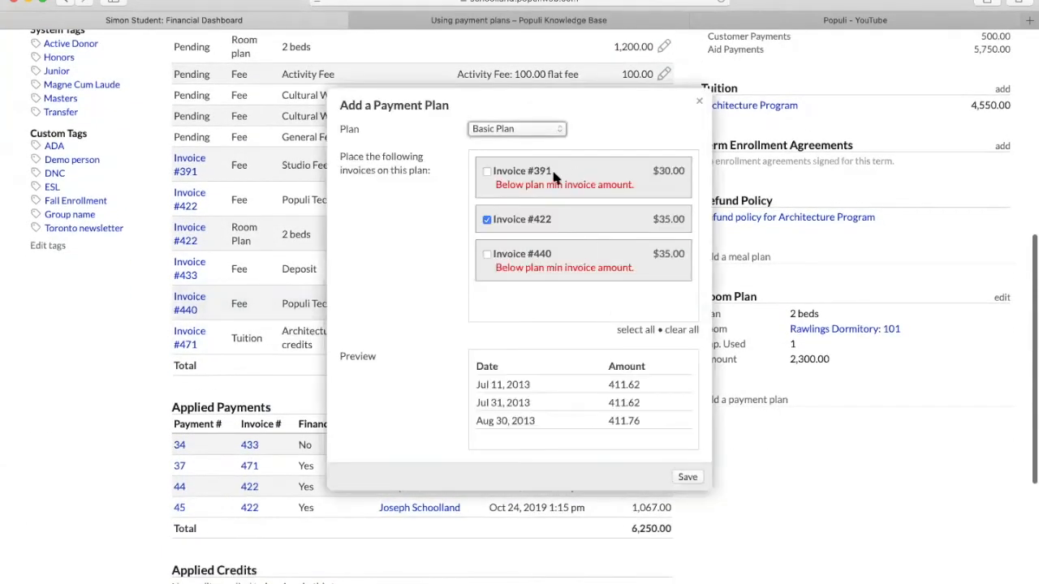
click(510, 130)
click(536, 154)
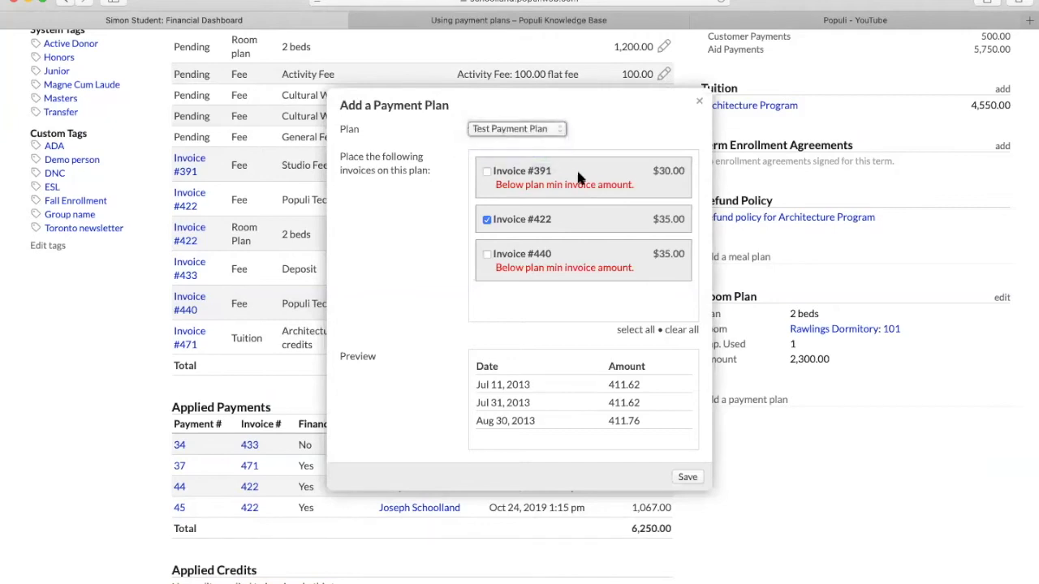
click(627, 331)
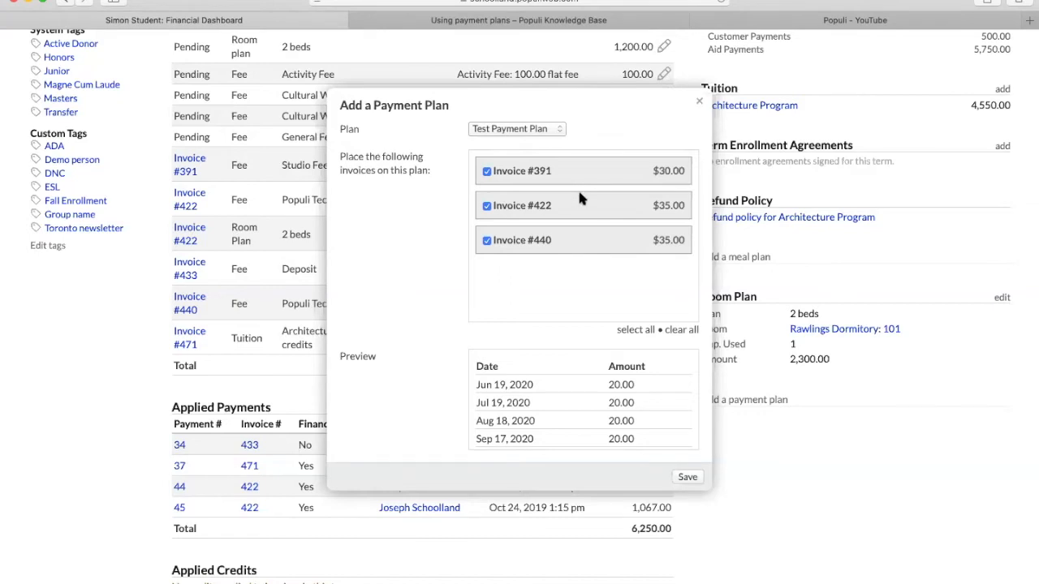
click(701, 104)
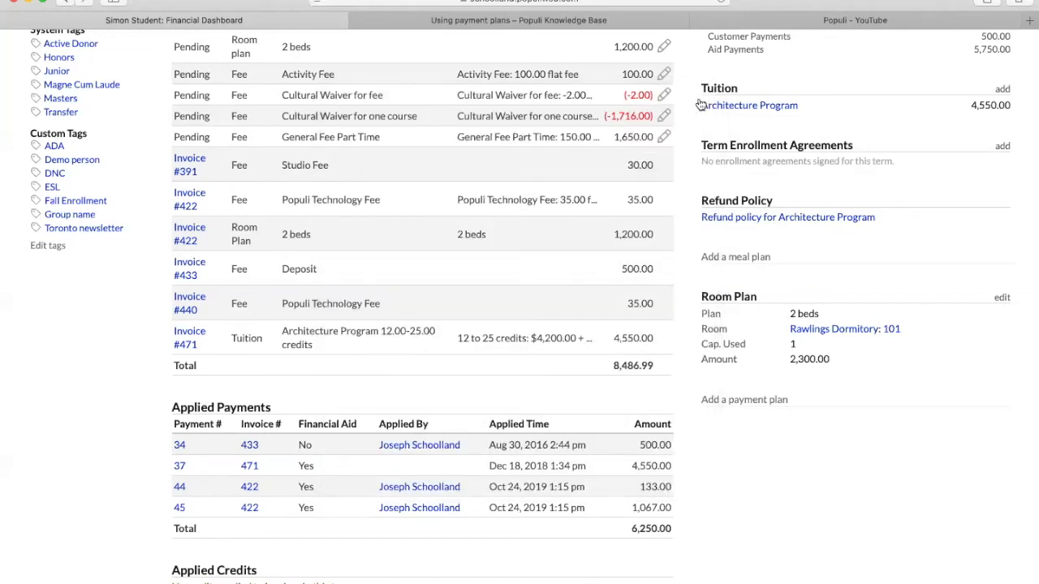
- Open Invoice #422 and choose Test Payment Plan in its payment plan form
click(188, 233)
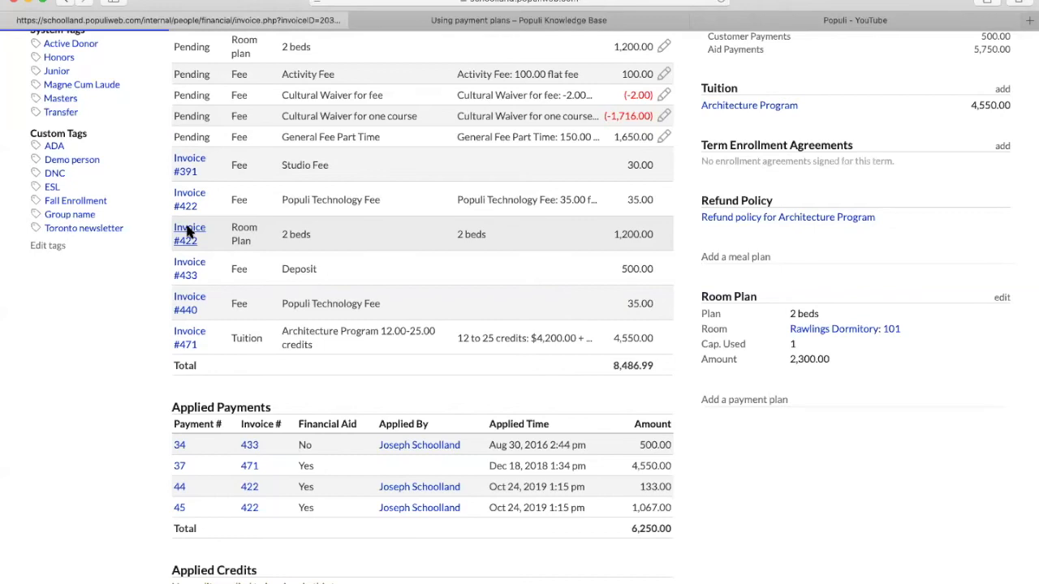
scroll(750, 401, down, 1)
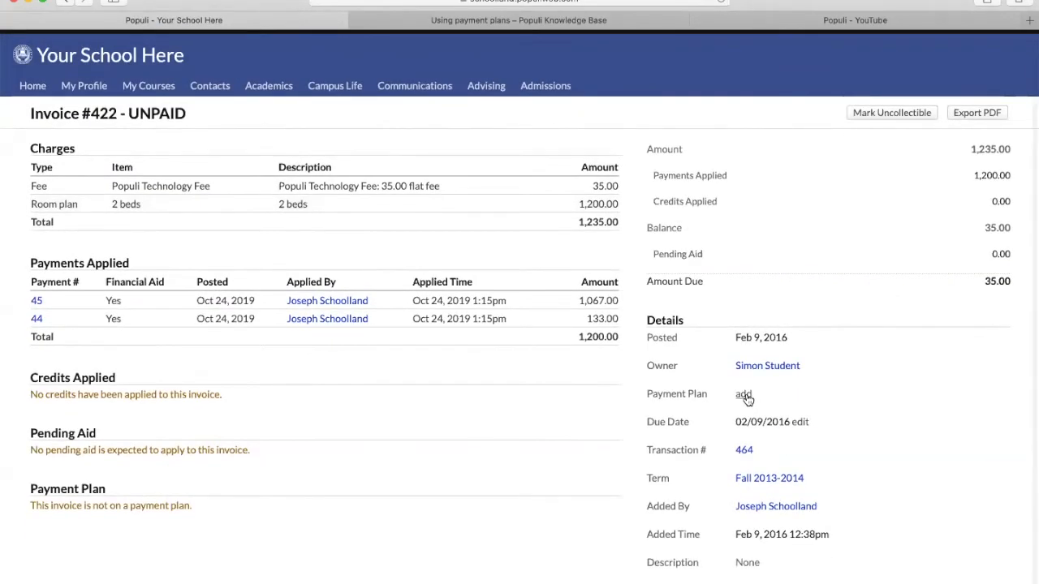
click(744, 396)
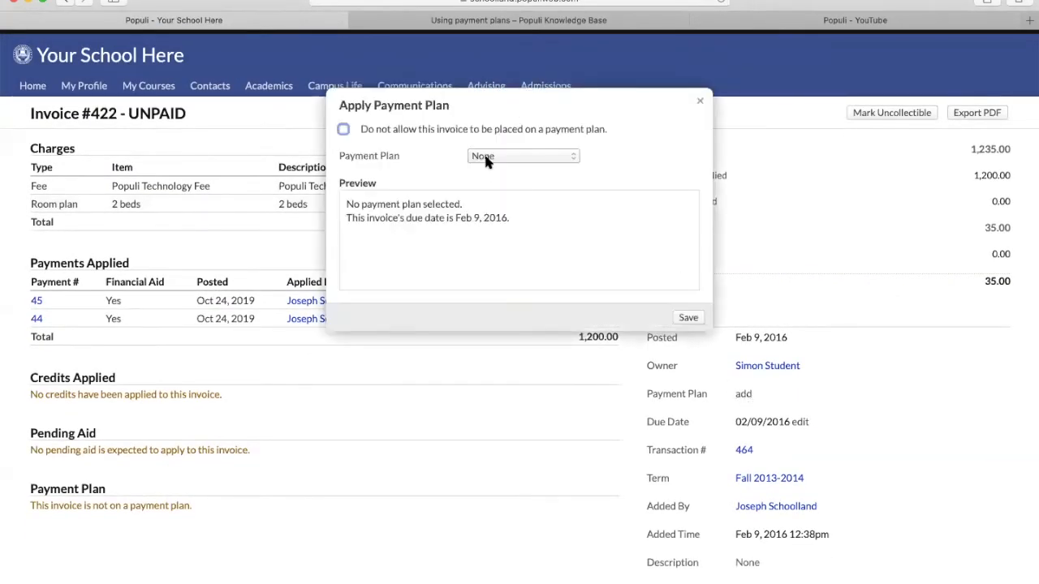
click(487, 157)
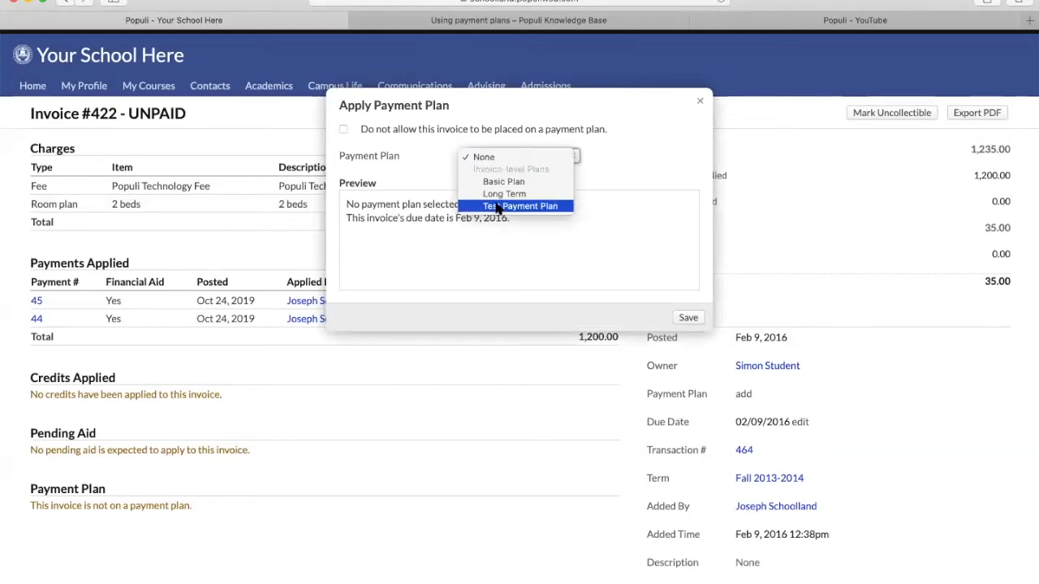
click(498, 206)
- Review the 7.00 installment preview, close unsaved, and return to the owner's financial page
scroll(515, 236, down, 2)
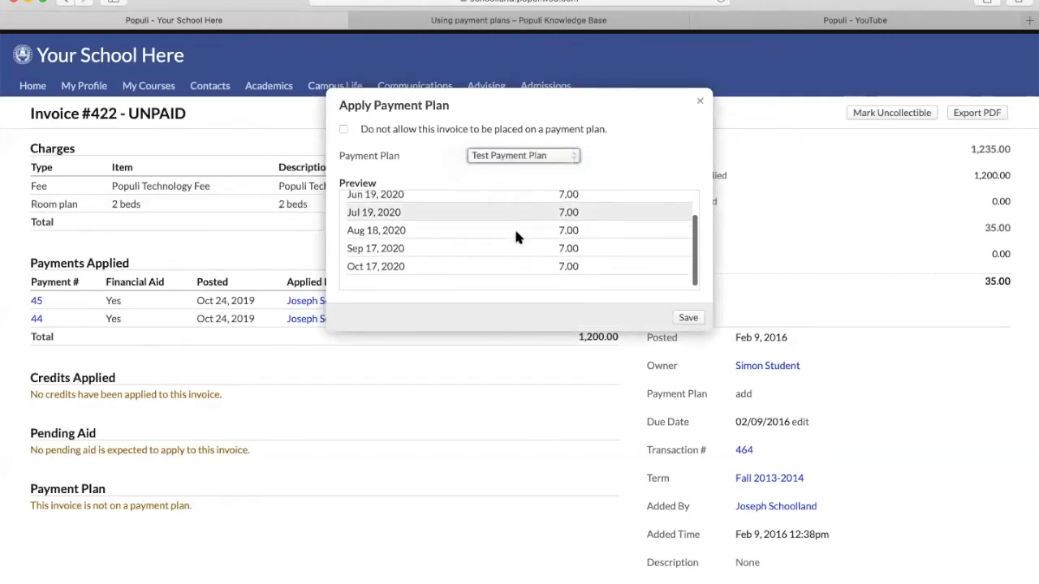
scroll(516, 236, up, 3)
scroll(694, 114, up, 1)
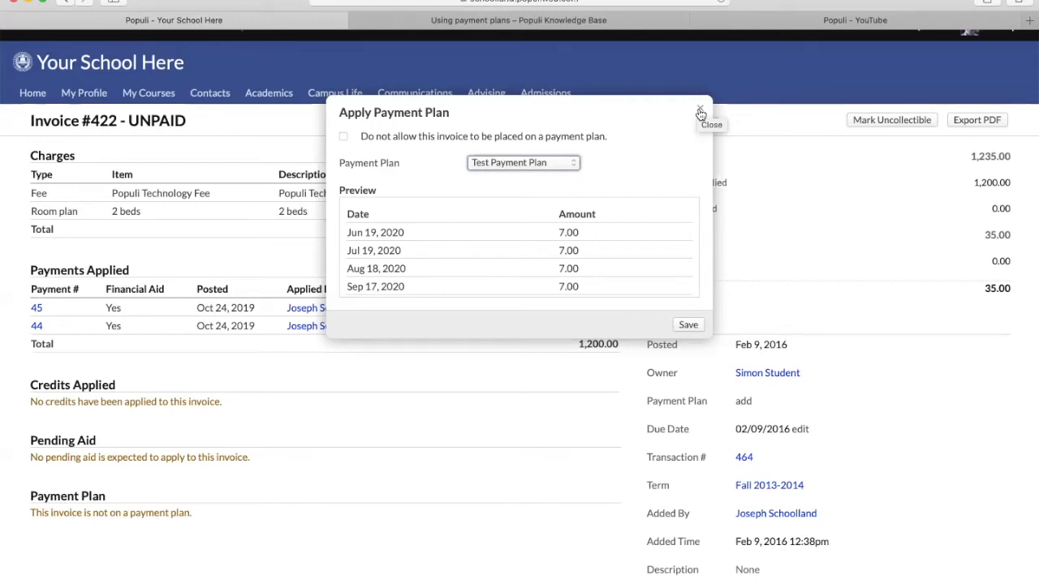
click(700, 113)
click(753, 380)
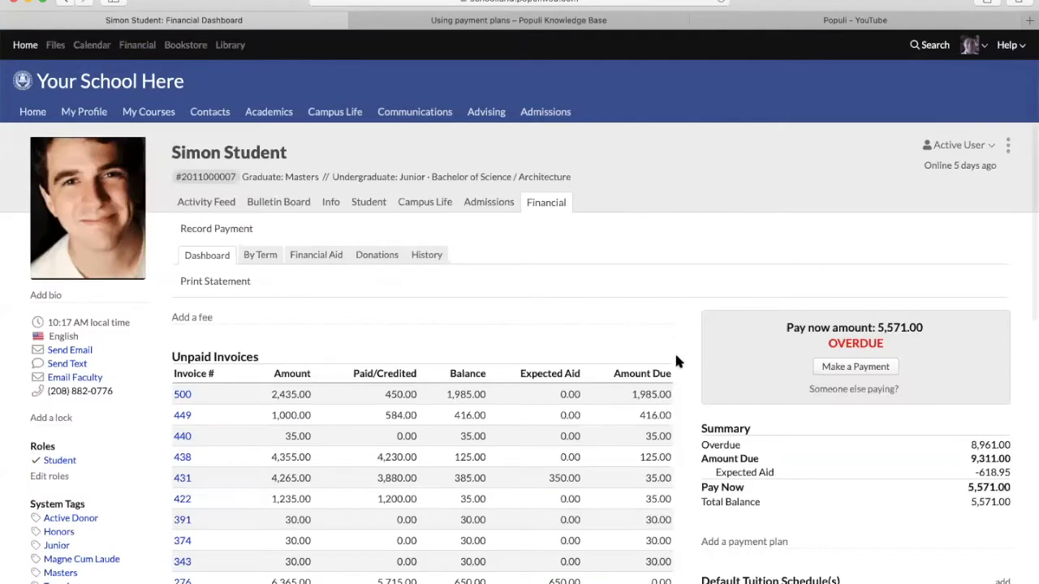
- Add the Test Payment Plan to all unpaid invoices, previewing 544.20 installments through Oct 17, 2020
scroll(674, 357, down, 5)
click(743, 386)
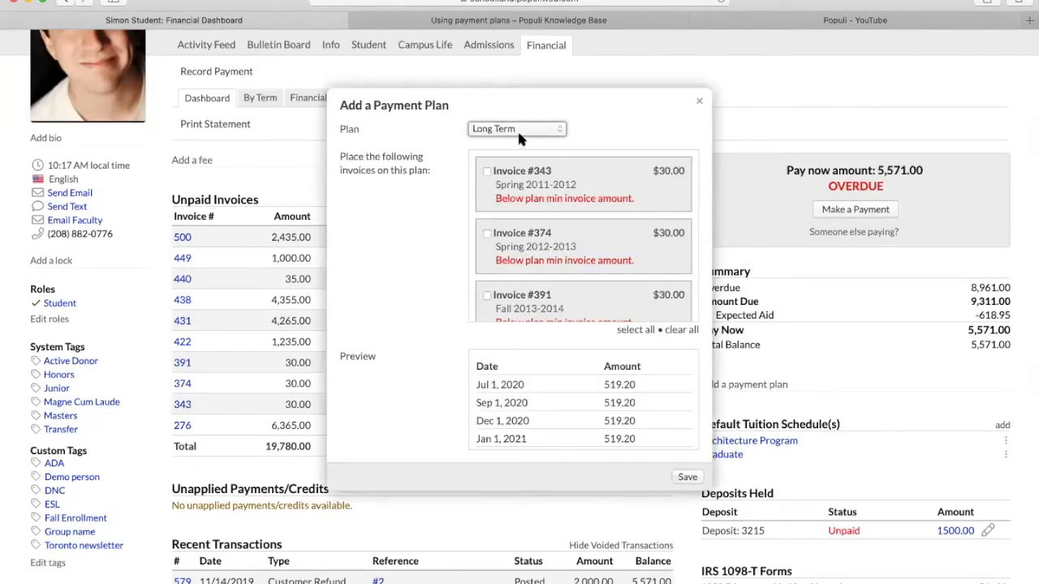
click(516, 128)
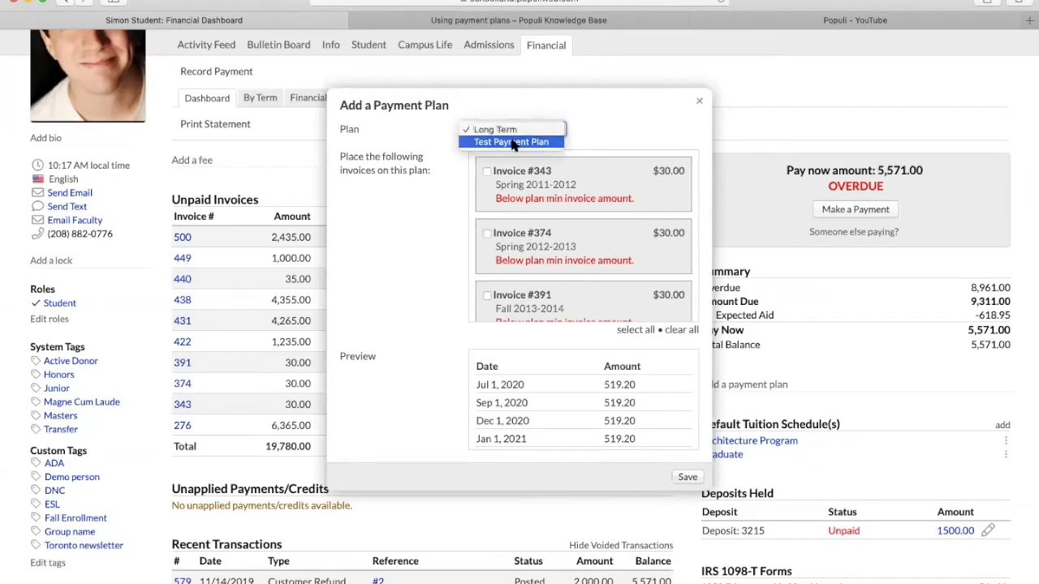
click(511, 142)
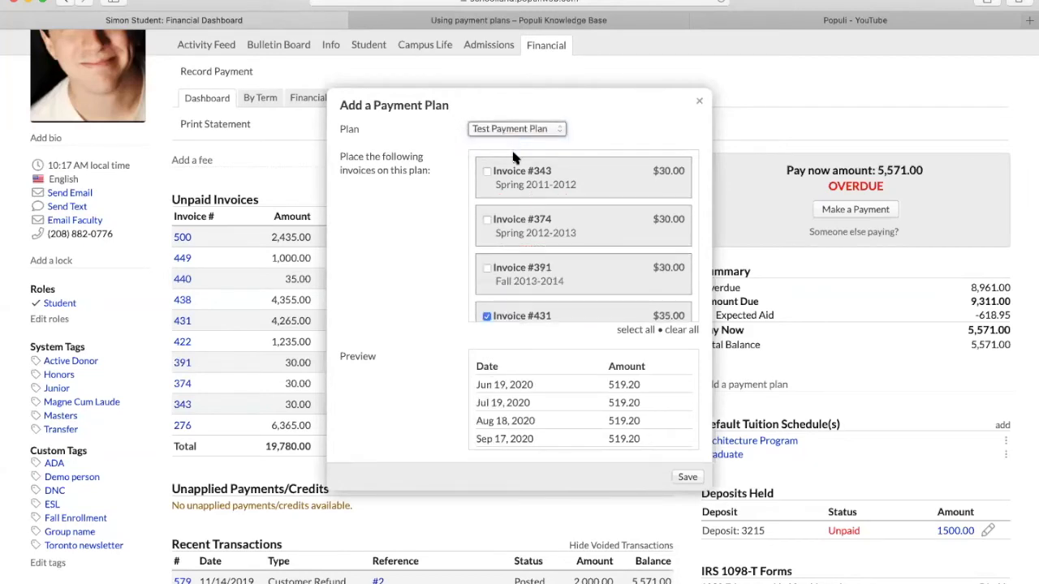
click(629, 330)
scroll(589, 257, down, 6)
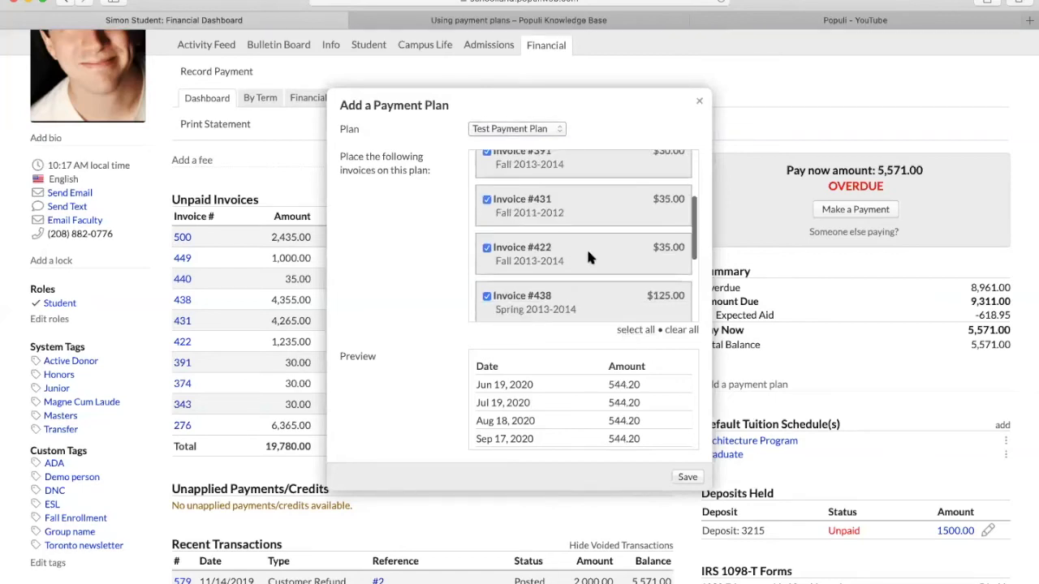
scroll(586, 247, up, 8)
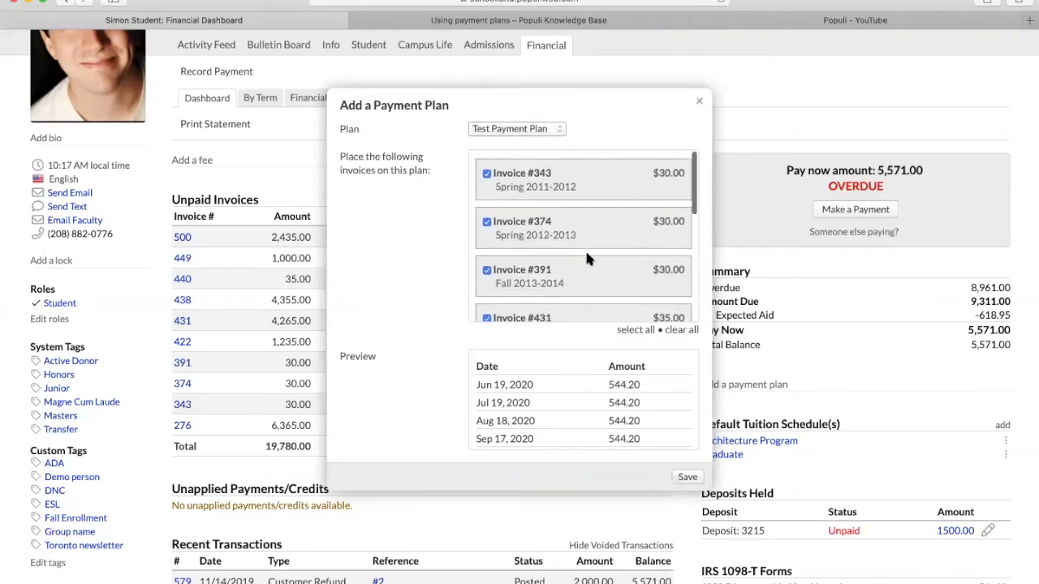
scroll(548, 454, down, 3)
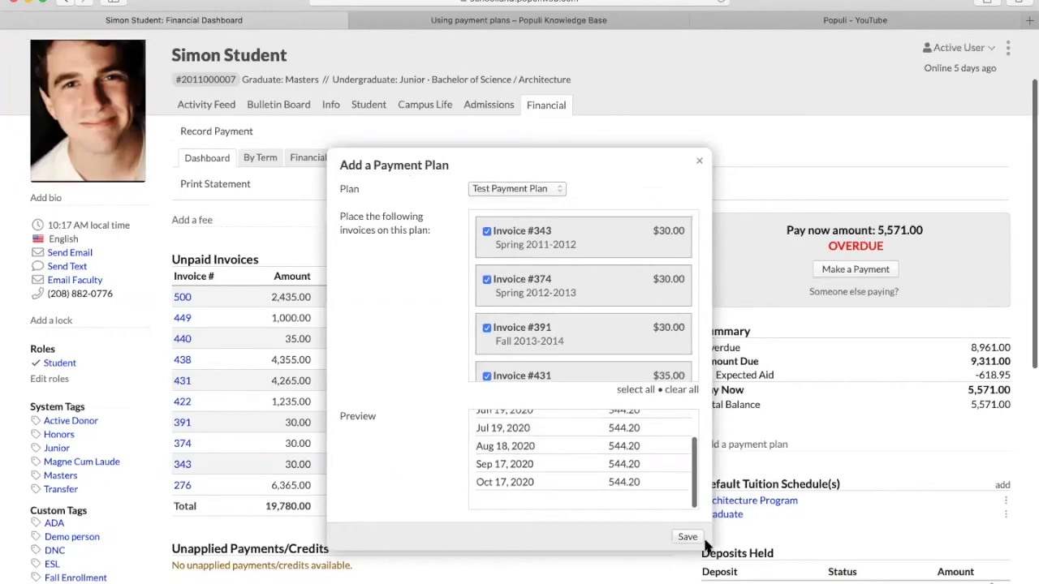
scroll(829, 431, down, 5)
scroll(837, 435, down, 1)
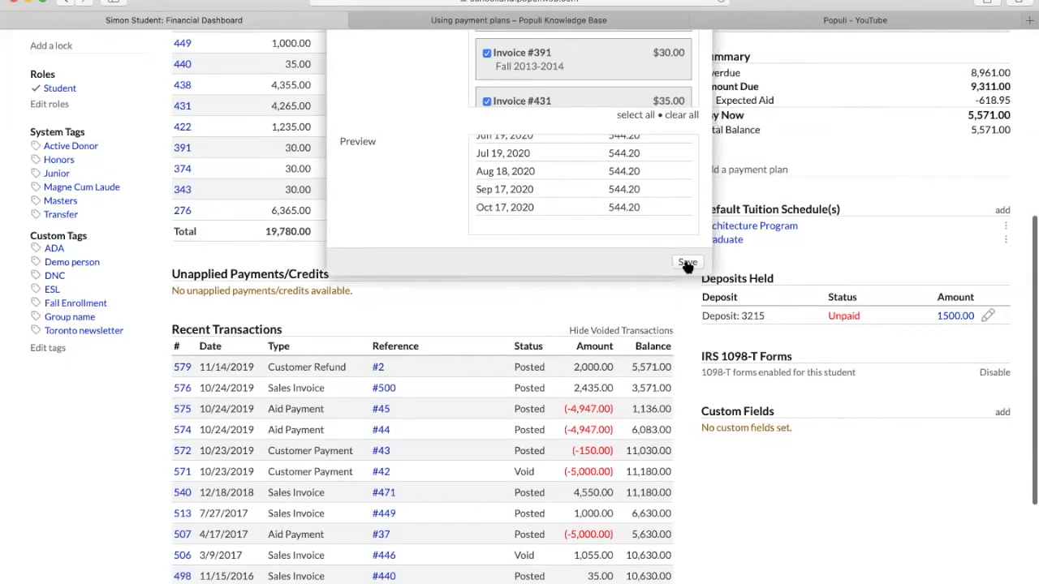
- Save the plan and review its five 544.20 payments from Jun 19 to Oct 17, 2020
click(686, 263)
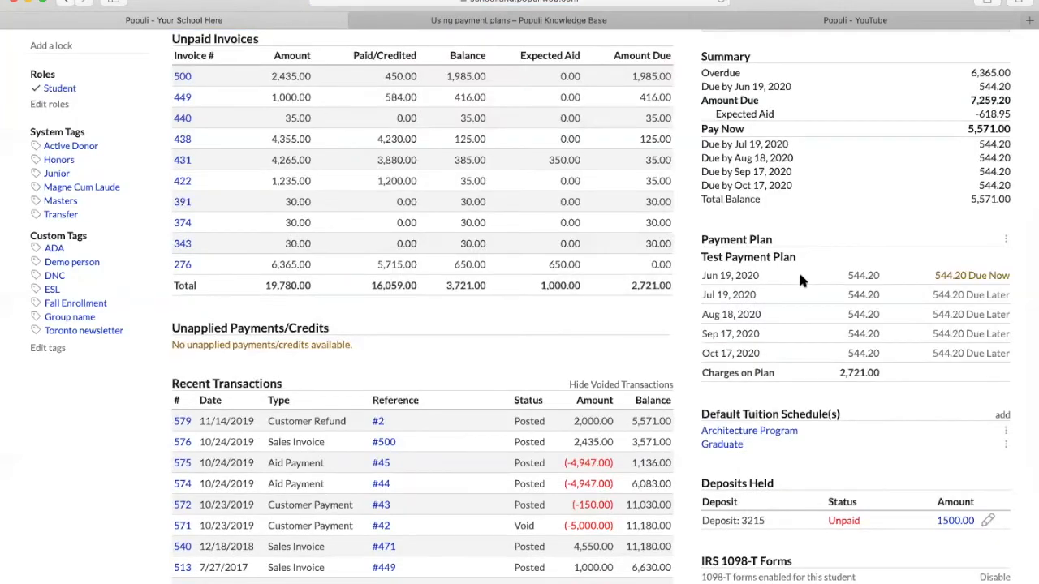
scroll(754, 235, up, 1)
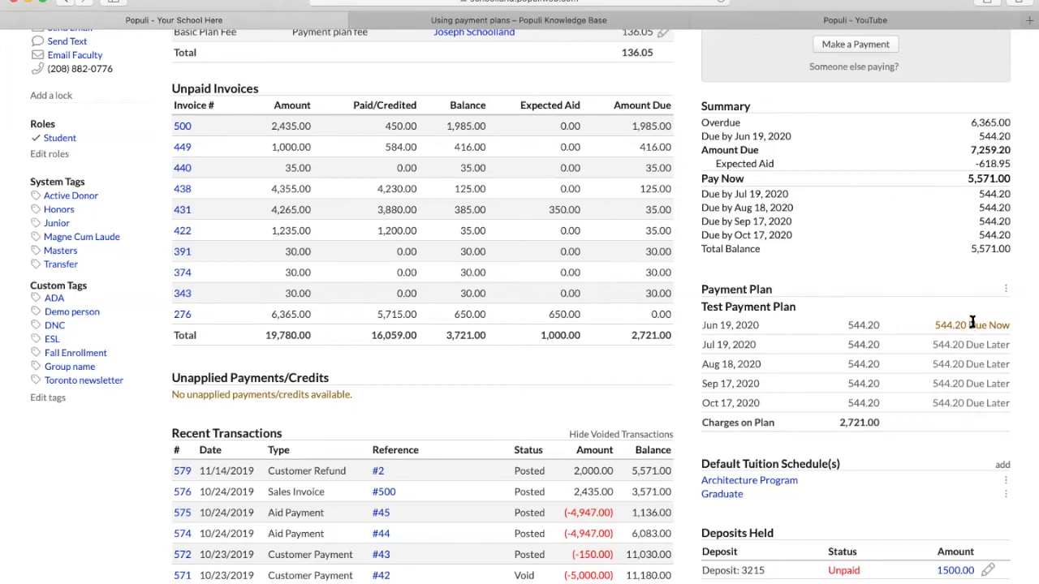
click(1007, 291)
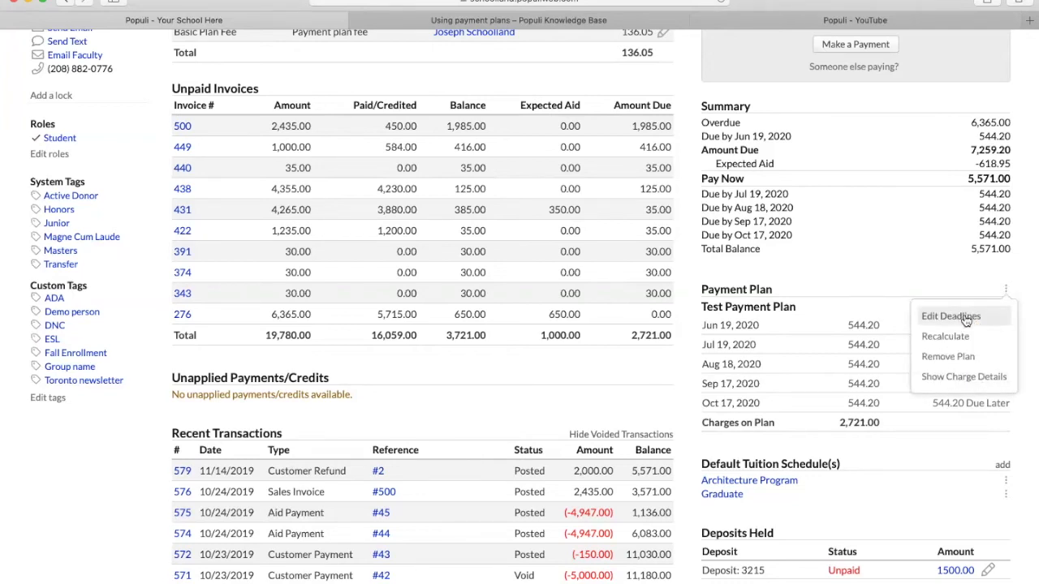
- Edit the deadlines, changing the first due date to Jun 29, then delete that installment
scroll(966, 321, up, 1)
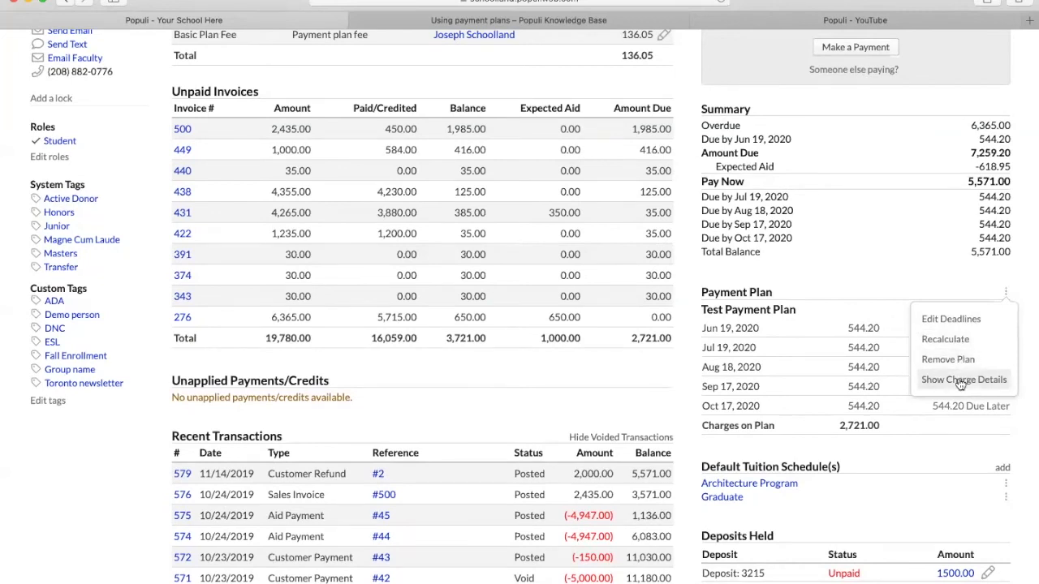
click(953, 327)
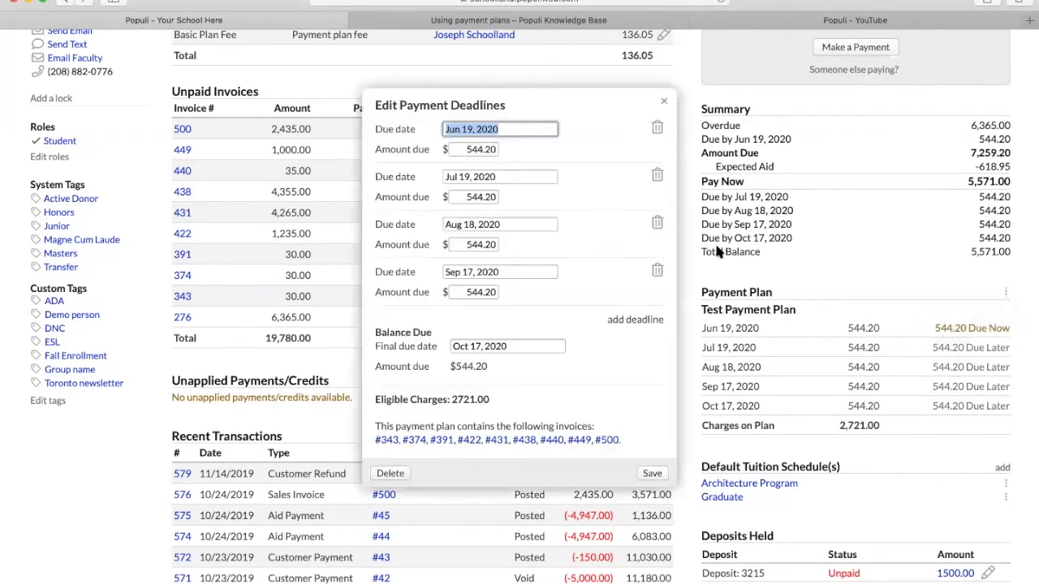
click(465, 128)
key(Right)
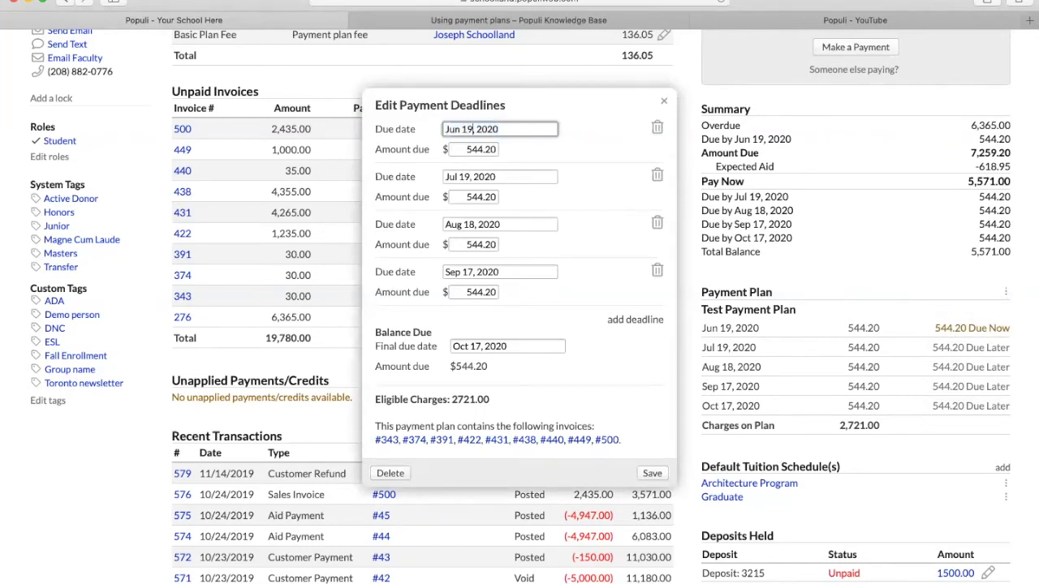
double_click(468, 129)
text(29)
click(605, 121)
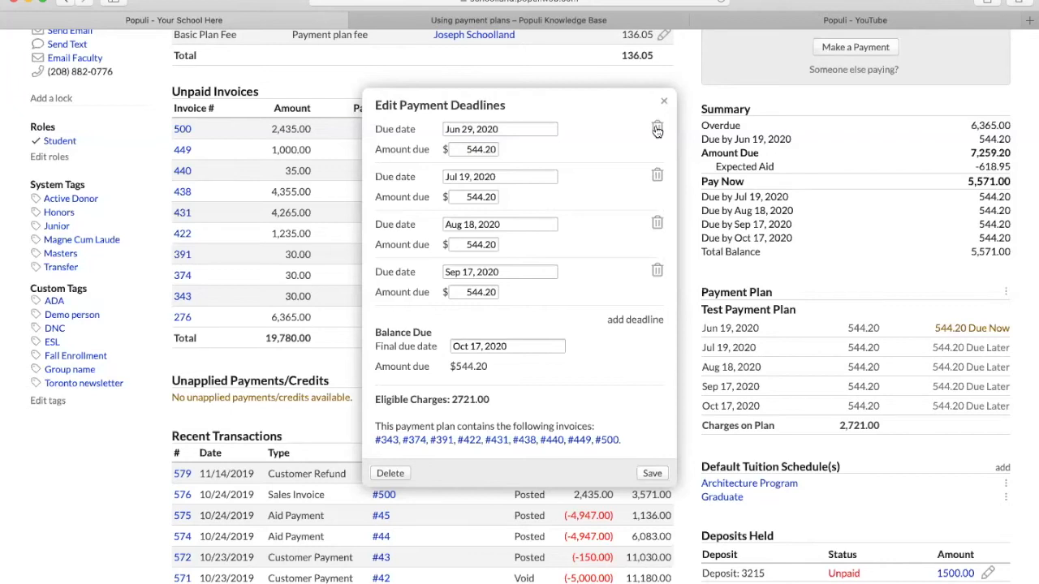
click(658, 130)
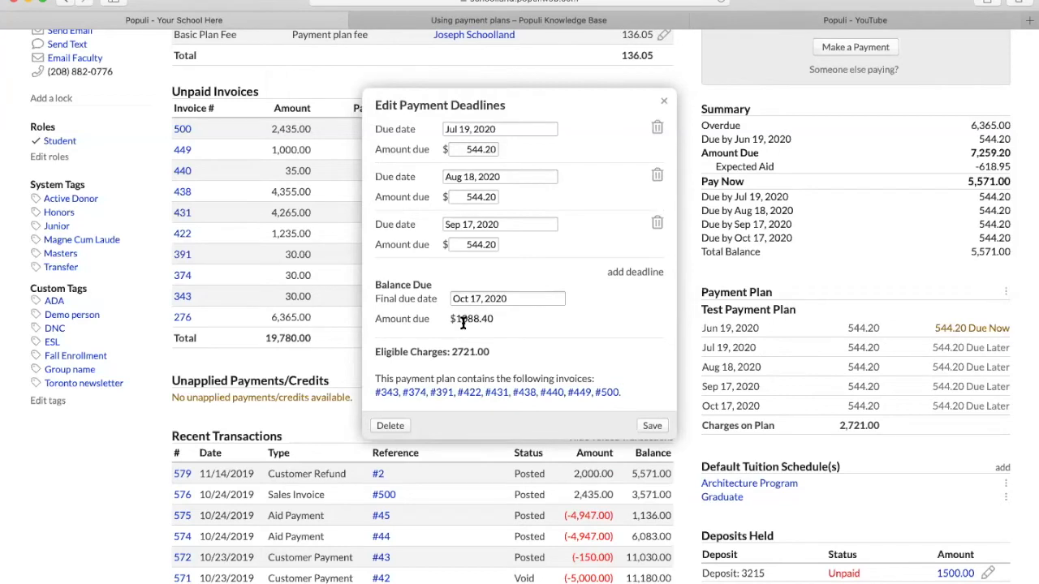
- Add a new deadline of 544.20 due Oct 17, 2020
click(639, 274)
click(507, 272)
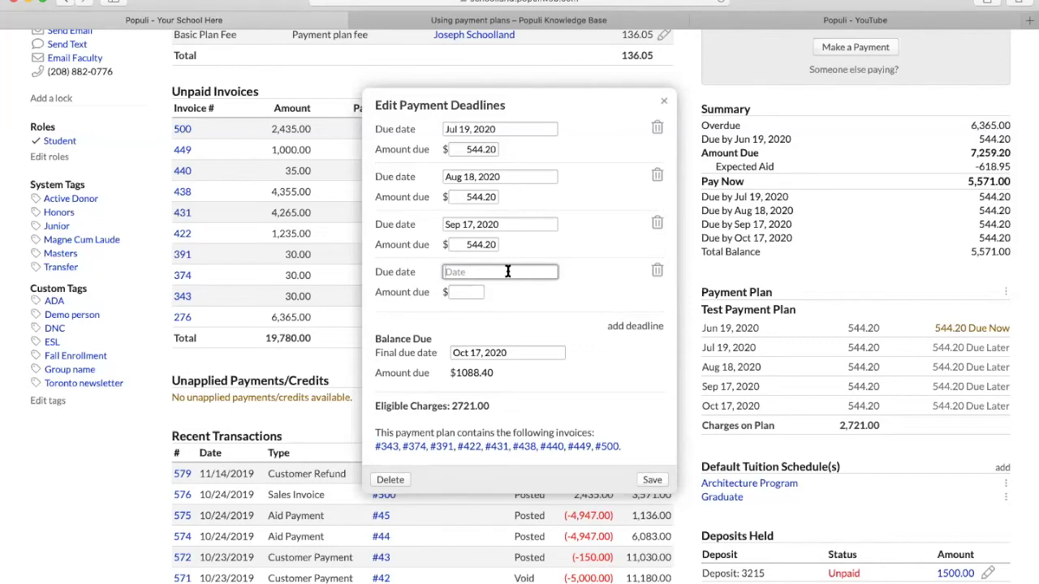
text(oct 17, 2020)
click(470, 292)
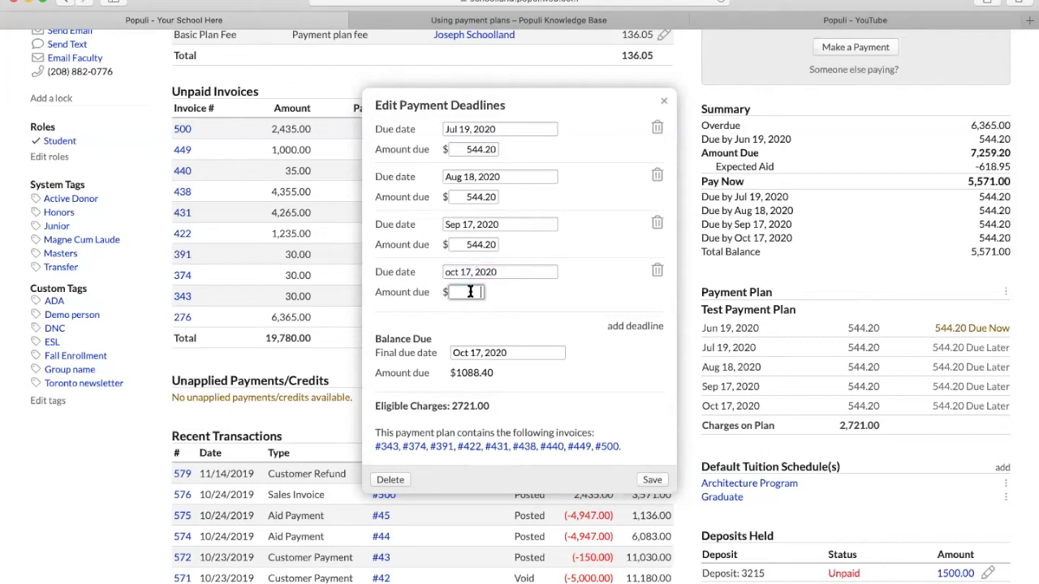
text(544.20)
- Change the final due date to Nov 17, then delete the whole payment plan
click(455, 354)
text(Nov)
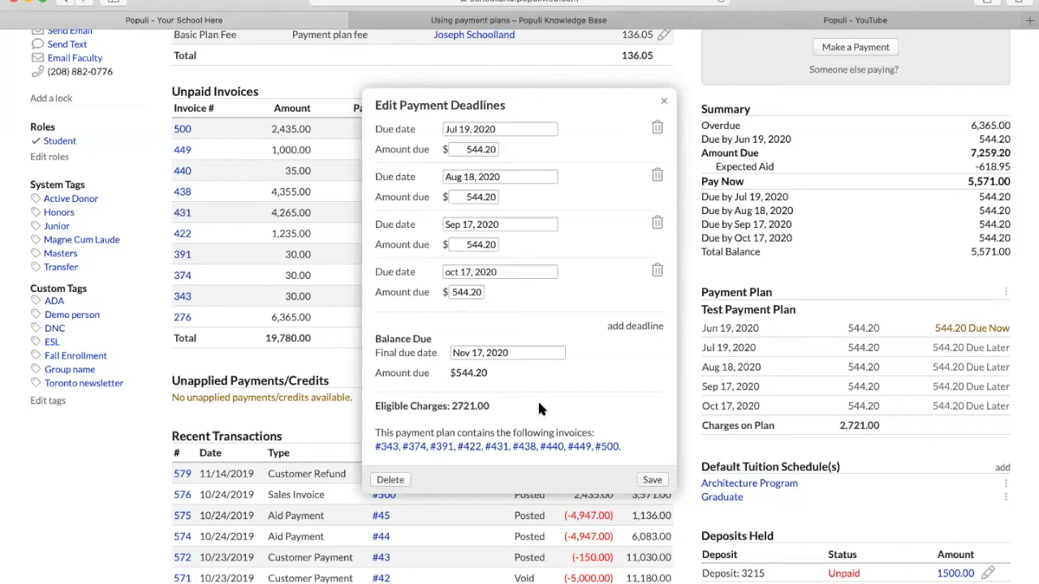
click(389, 480)
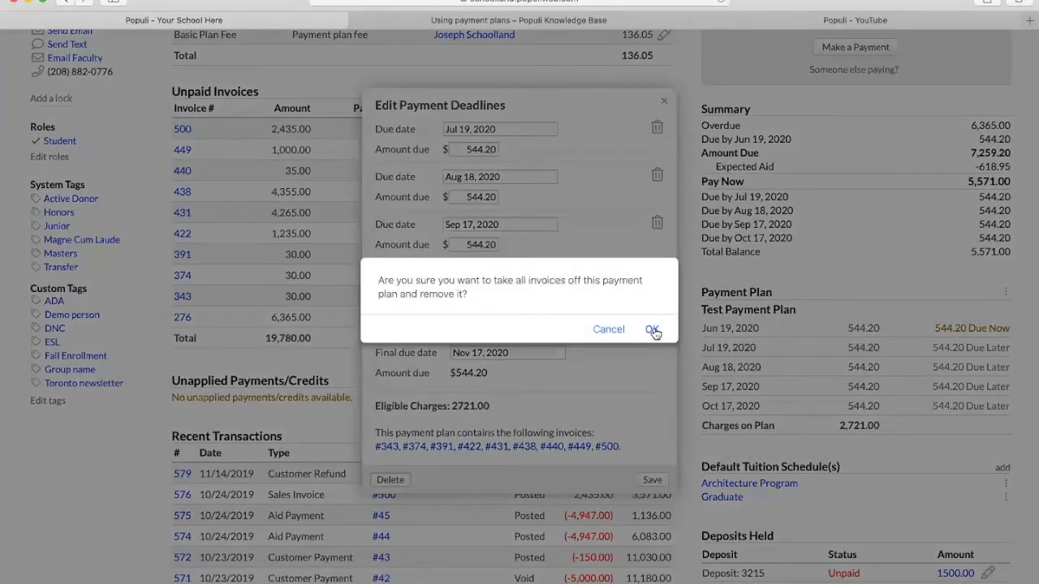
- Confirm removing all invoices from the plan, then go to Academics > Reporting
click(654, 331)
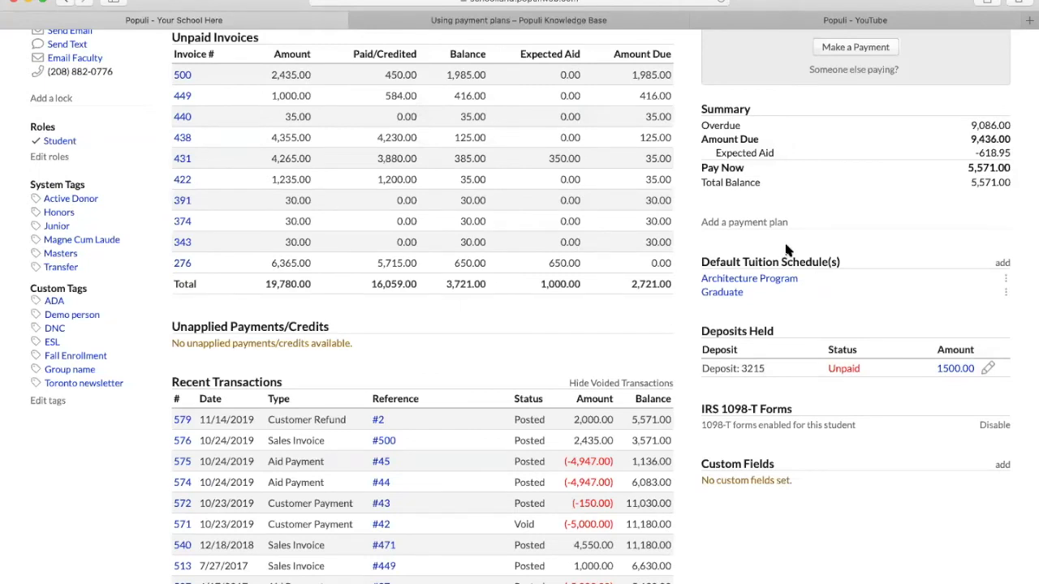
scroll(785, 250, up, 5)
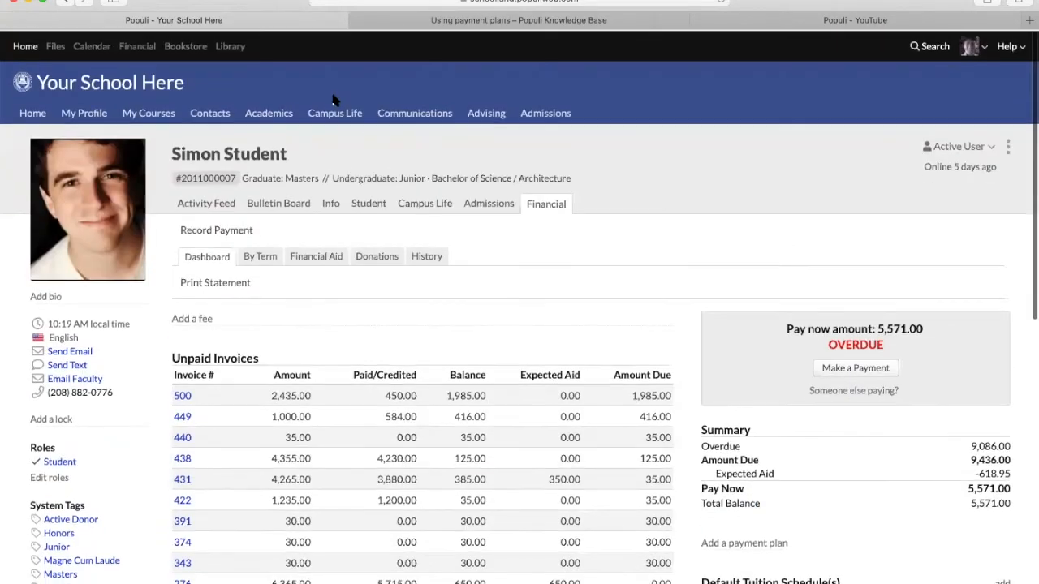
click(268, 114)
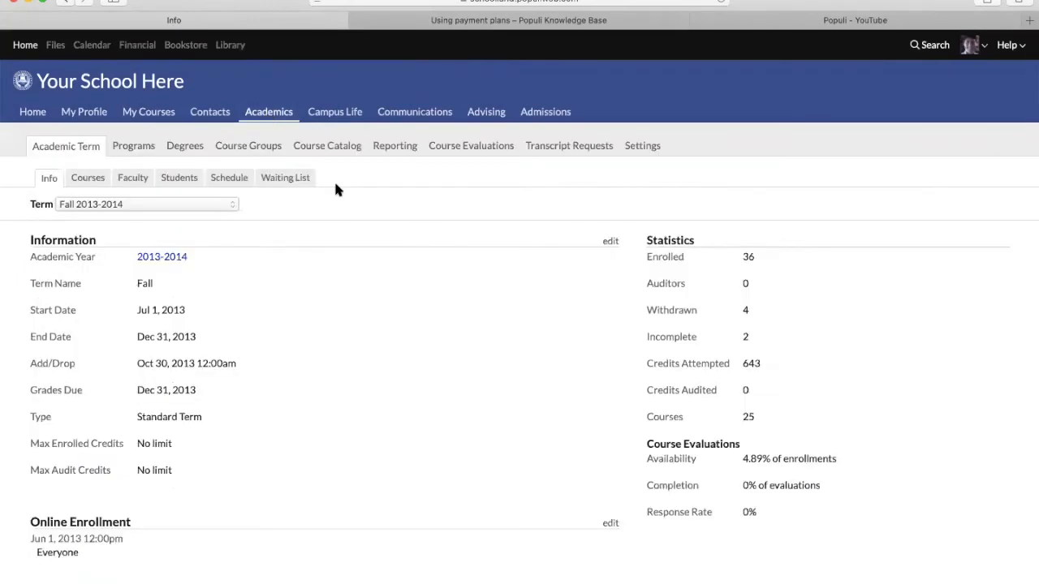
click(399, 147)
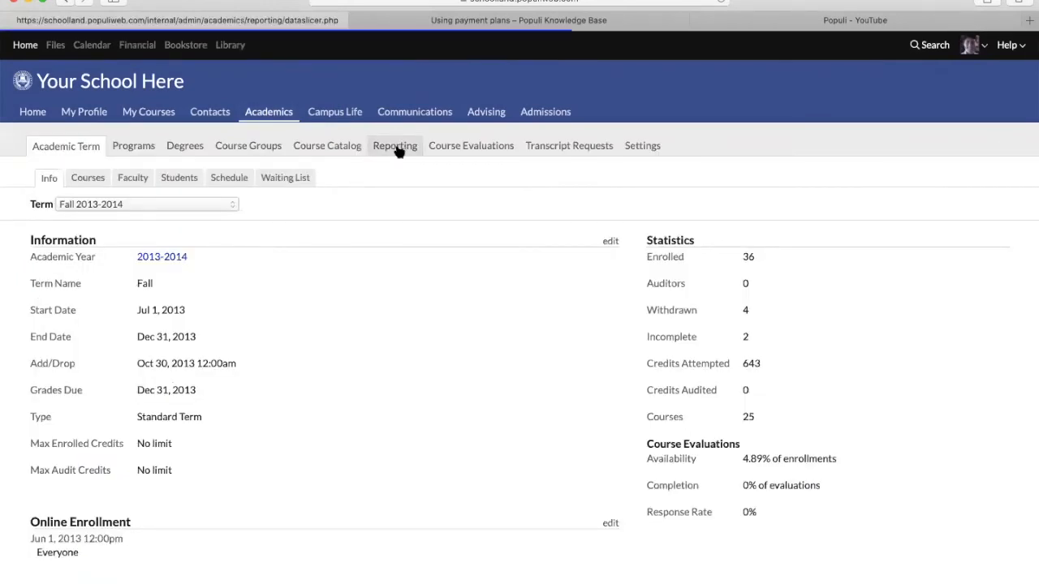
- Filter the Data Slicer by Age and run it to list the 22 matching students
click(337, 250)
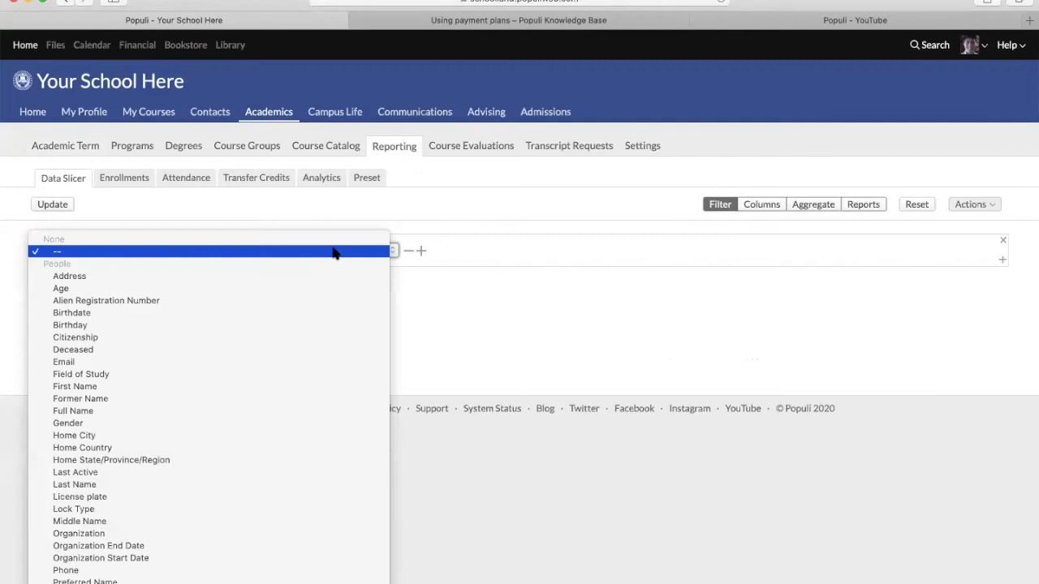
click(256, 291)
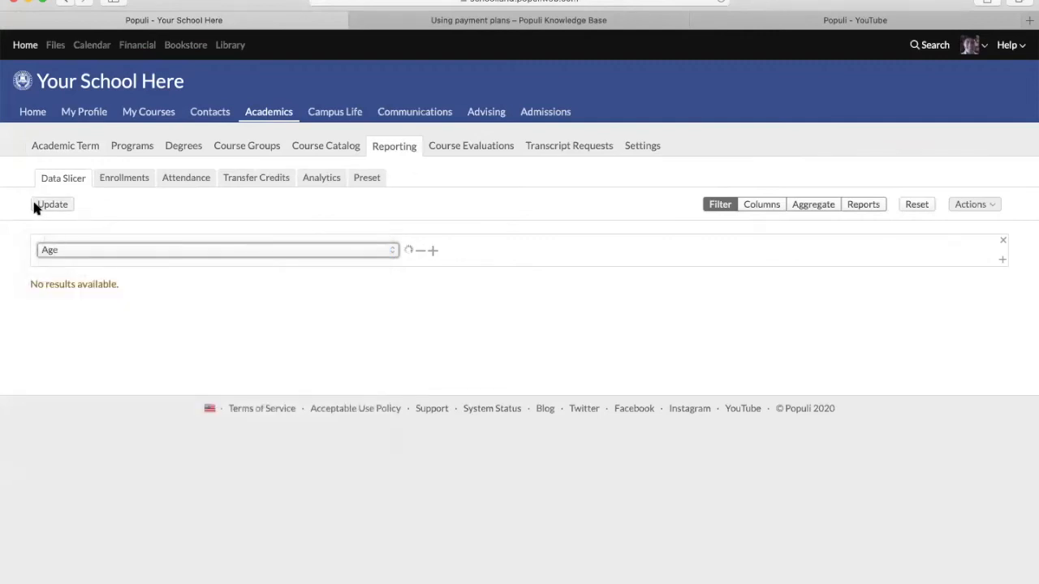
click(49, 206)
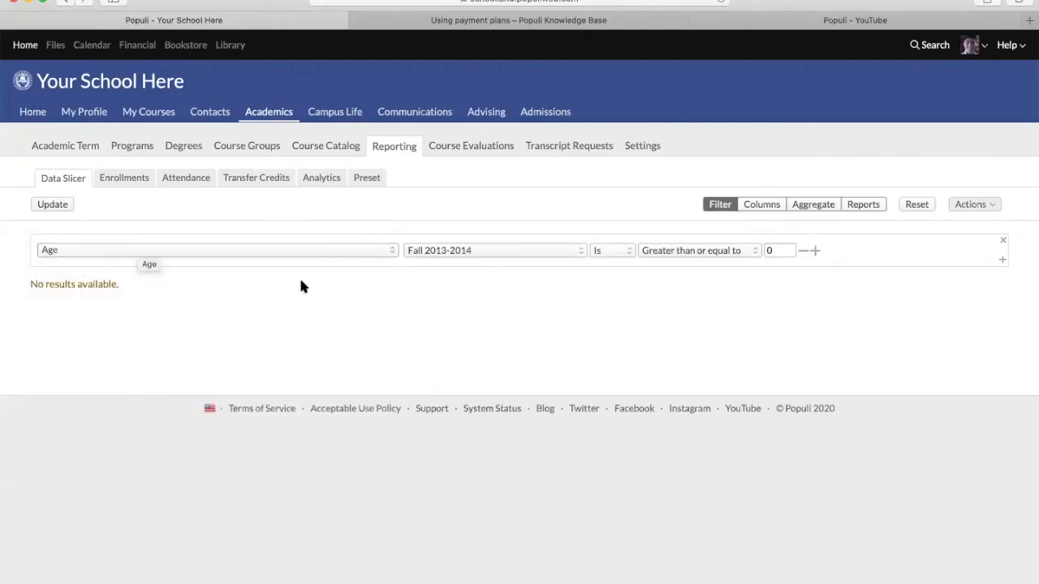
click(972, 205)
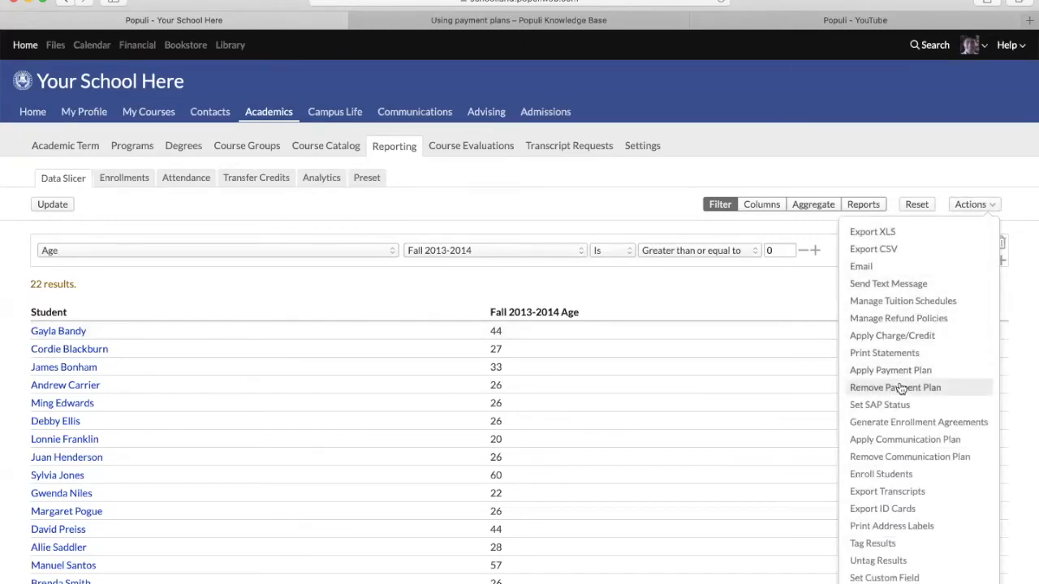
click(268, 213)
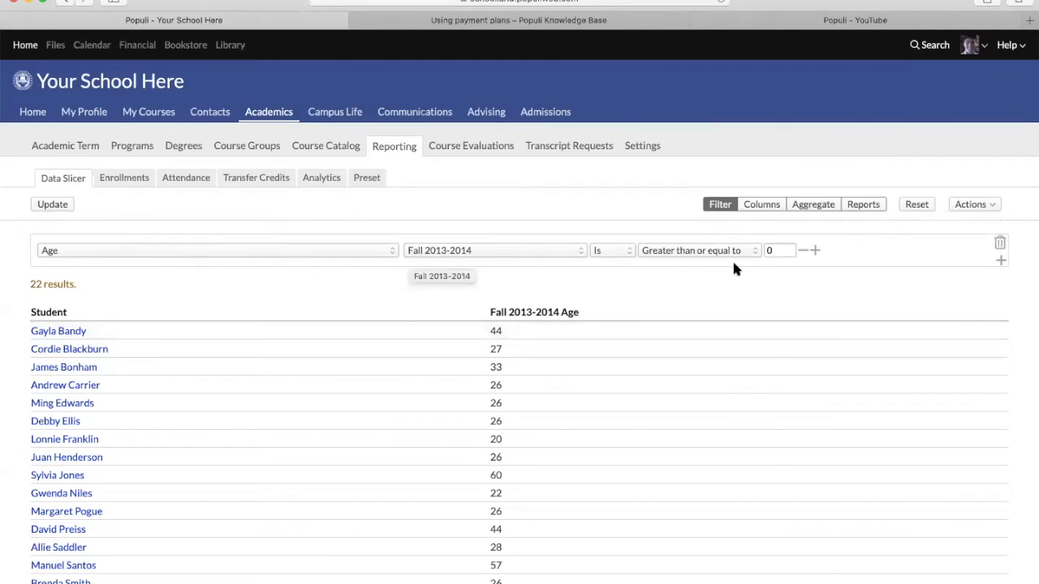
- Add two more filter groups, joining the second and third groups with 'or'
click(815, 250)
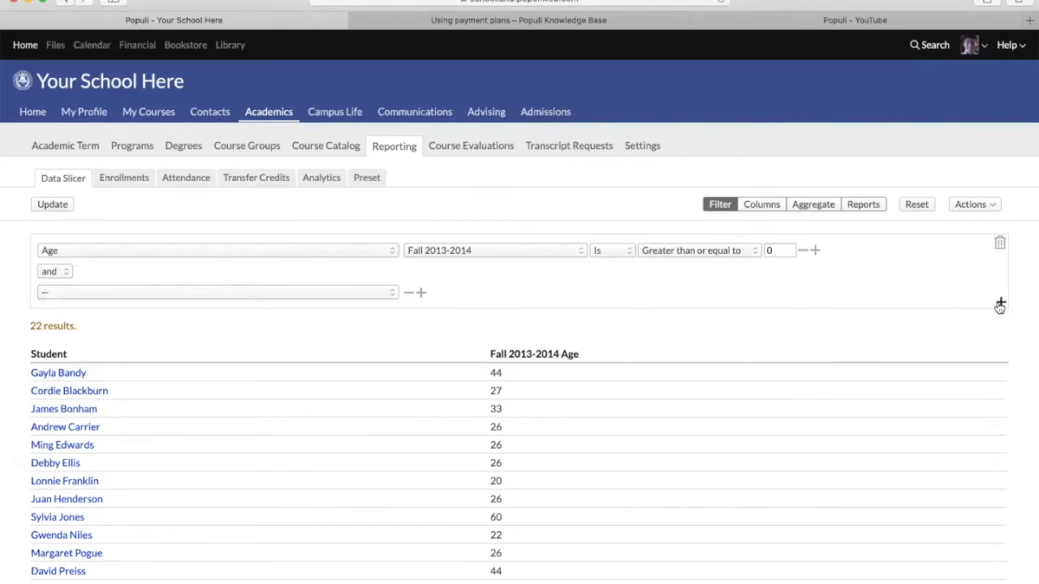
click(1000, 302)
click(1003, 369)
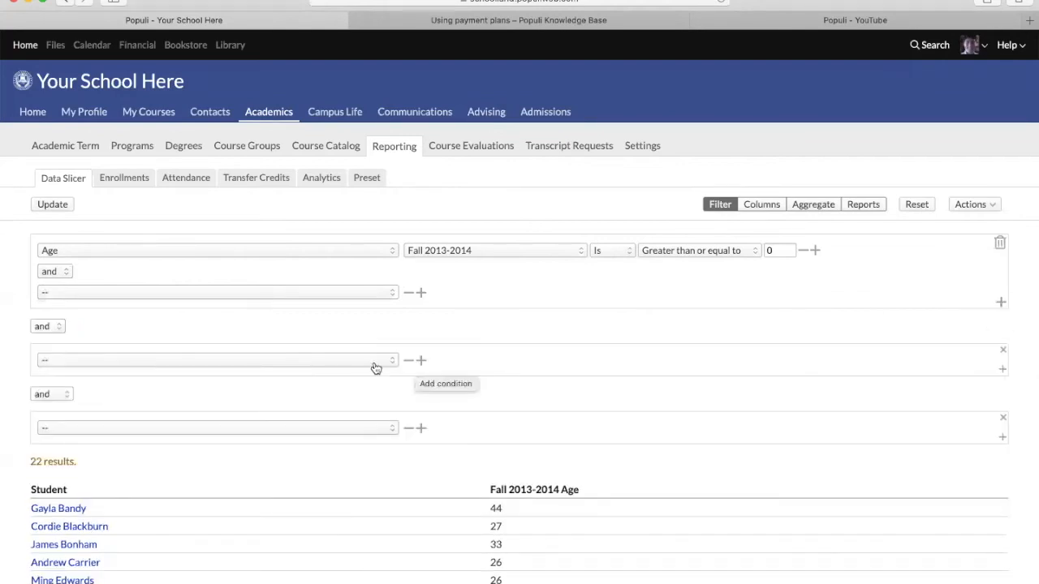
click(420, 361)
click(33, 328)
click(39, 339)
click(49, 435)
click(39, 449)
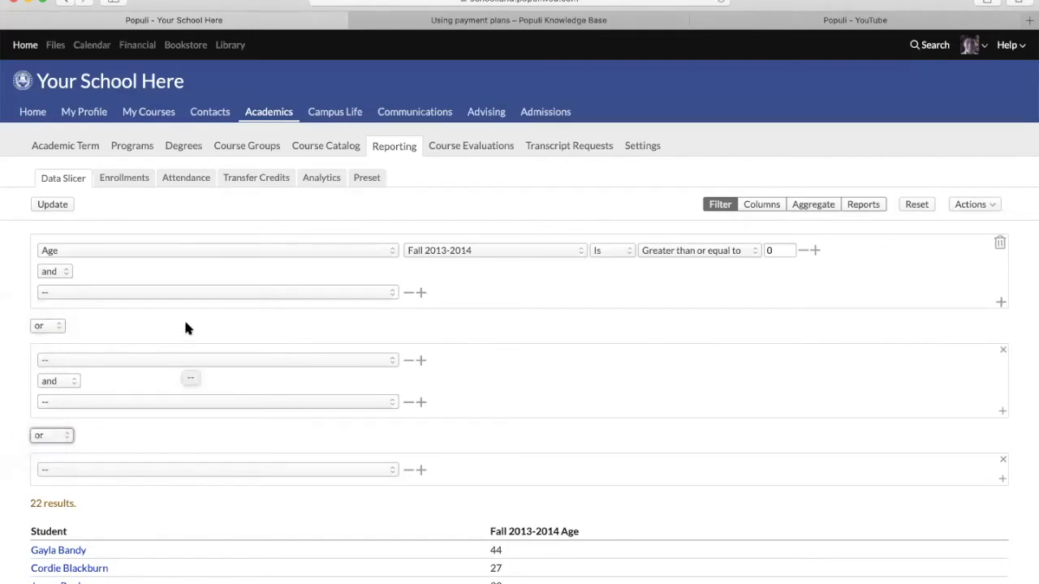
- Close the empty condition's field list and bring up the bulk actions for the results
click(182, 292)
scroll(203, 325, down, 10)
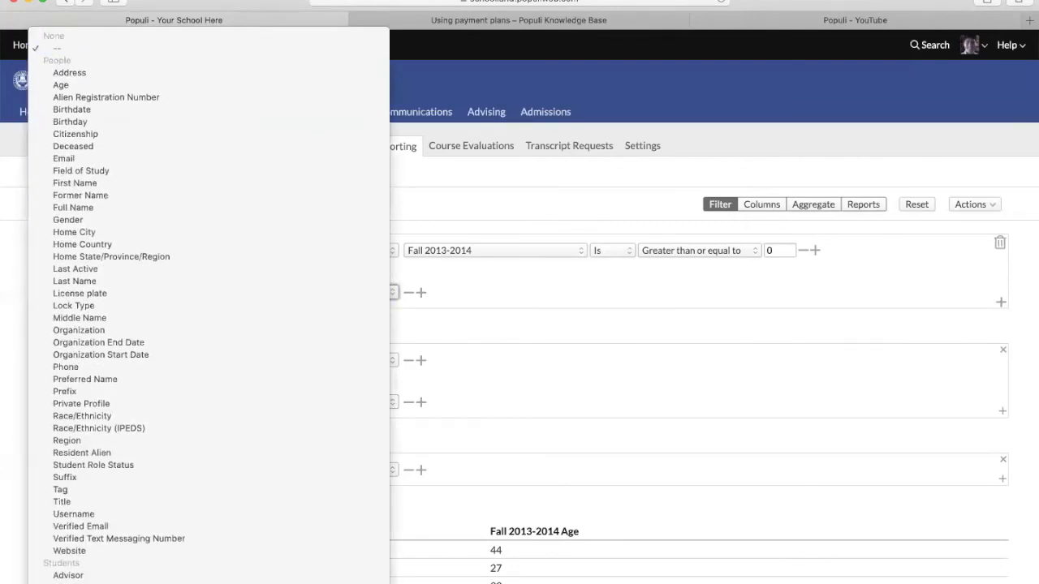
scroll(203, 325, down, 20)
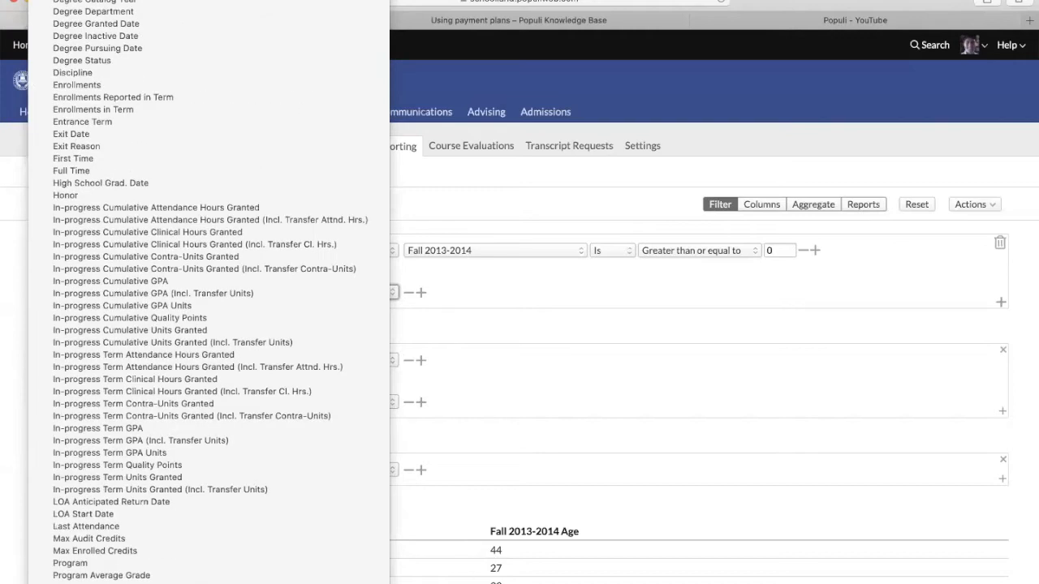
scroll(127, 544, down, 20)
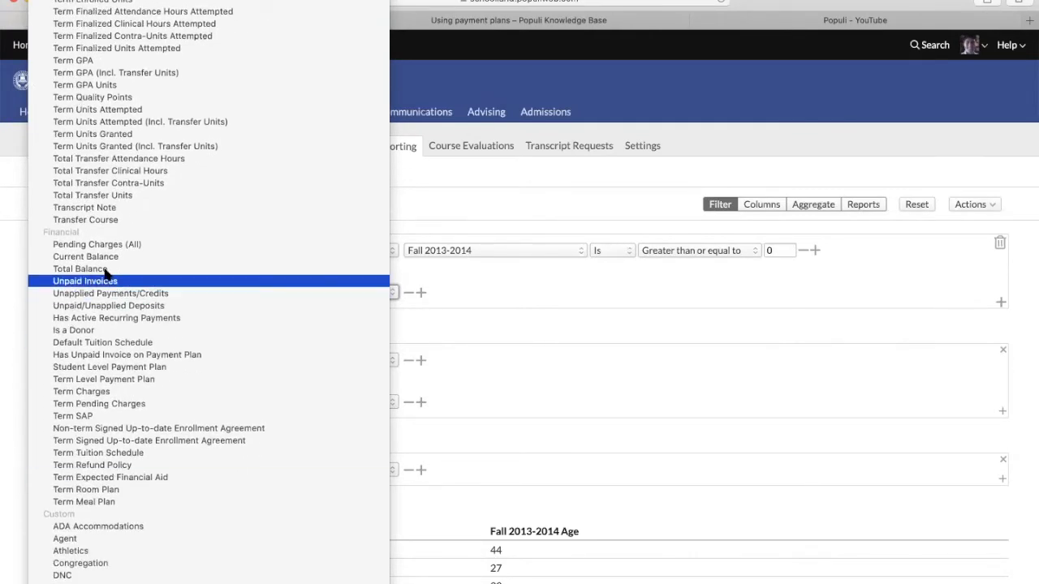
click(783, 322)
click(967, 206)
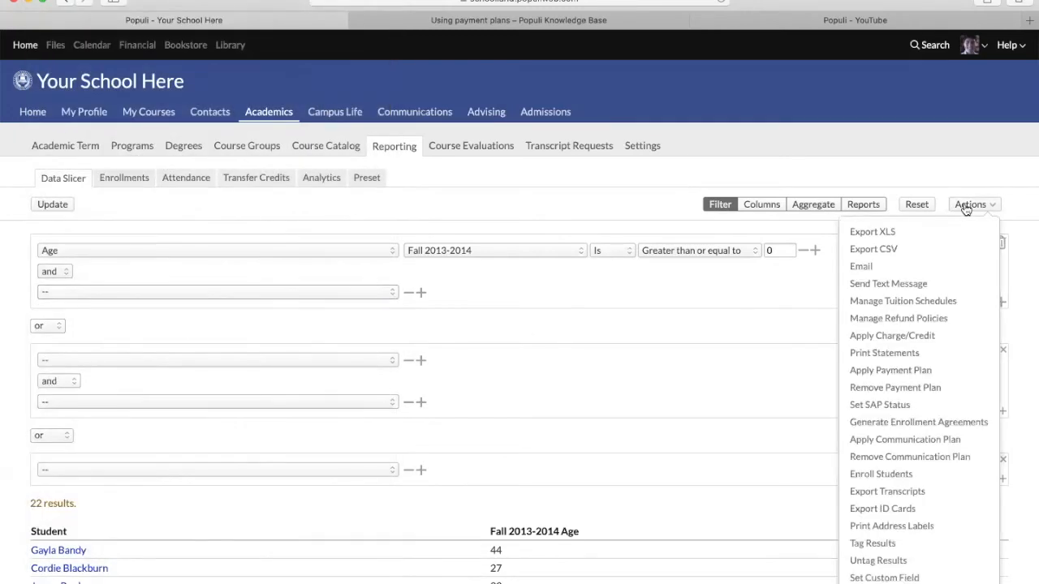
click(892, 372)
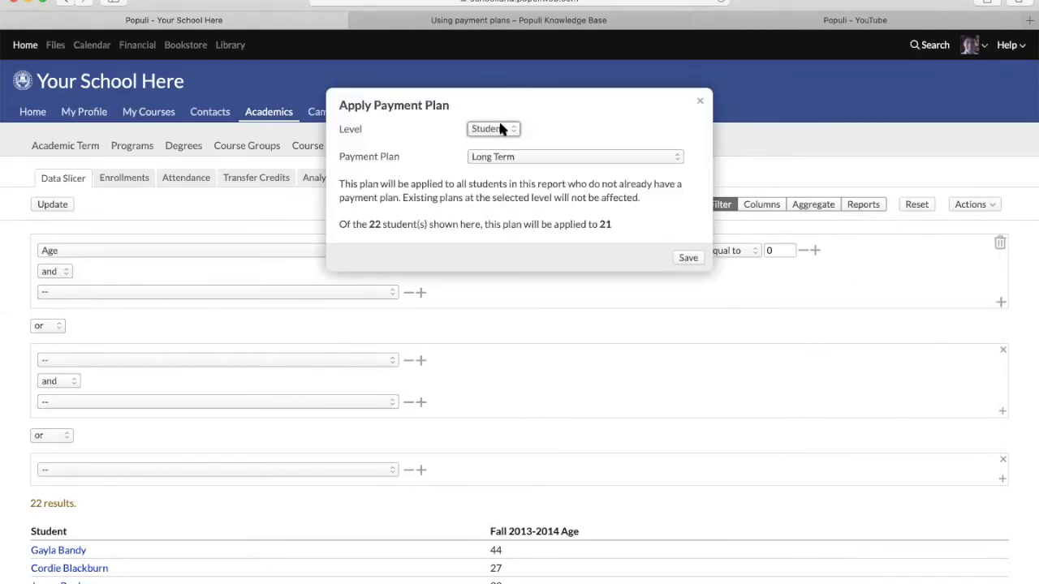
click(502, 130)
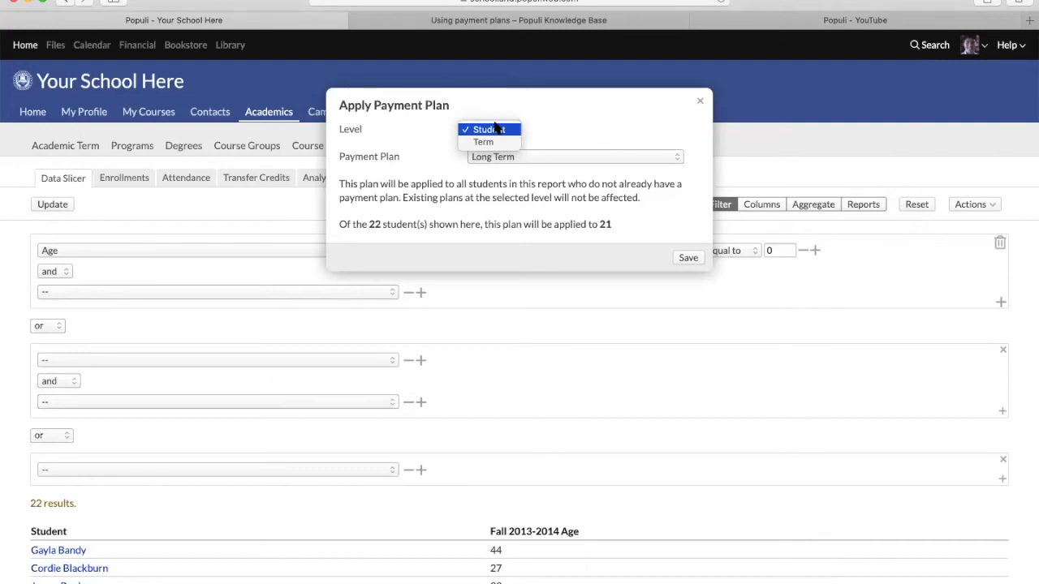
click(495, 129)
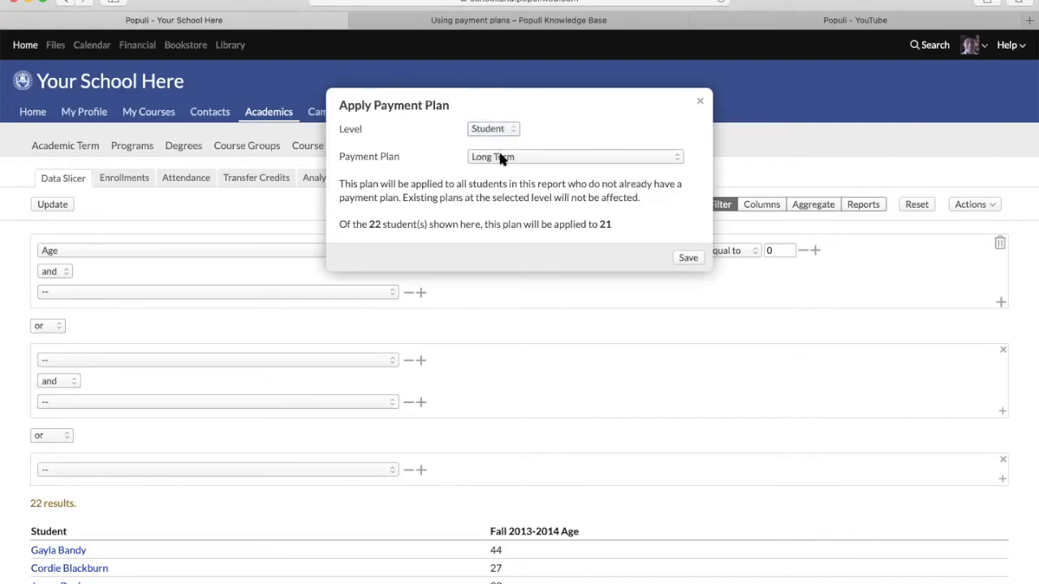
click(501, 156)
click(499, 169)
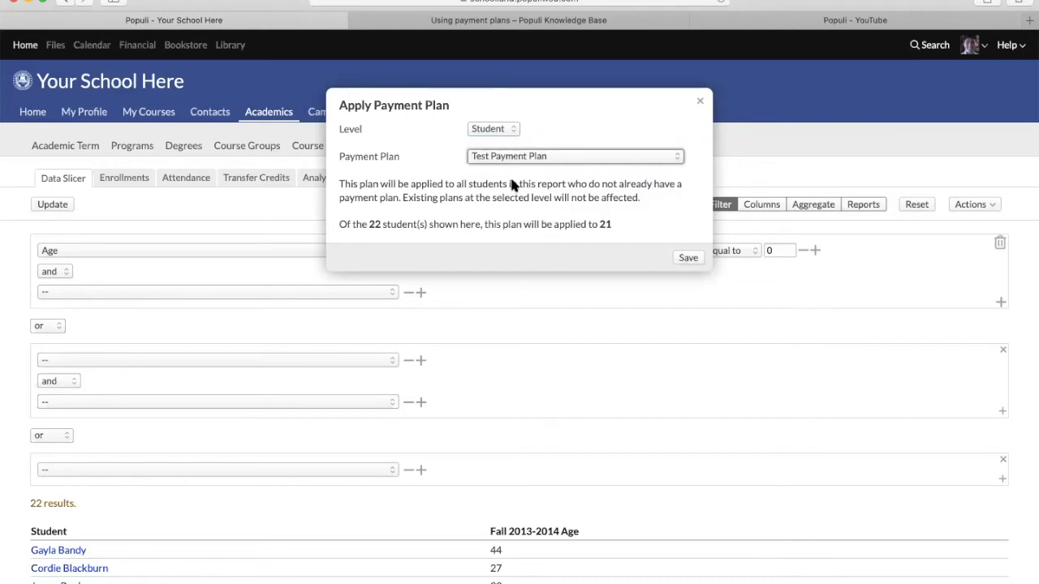
click(489, 129)
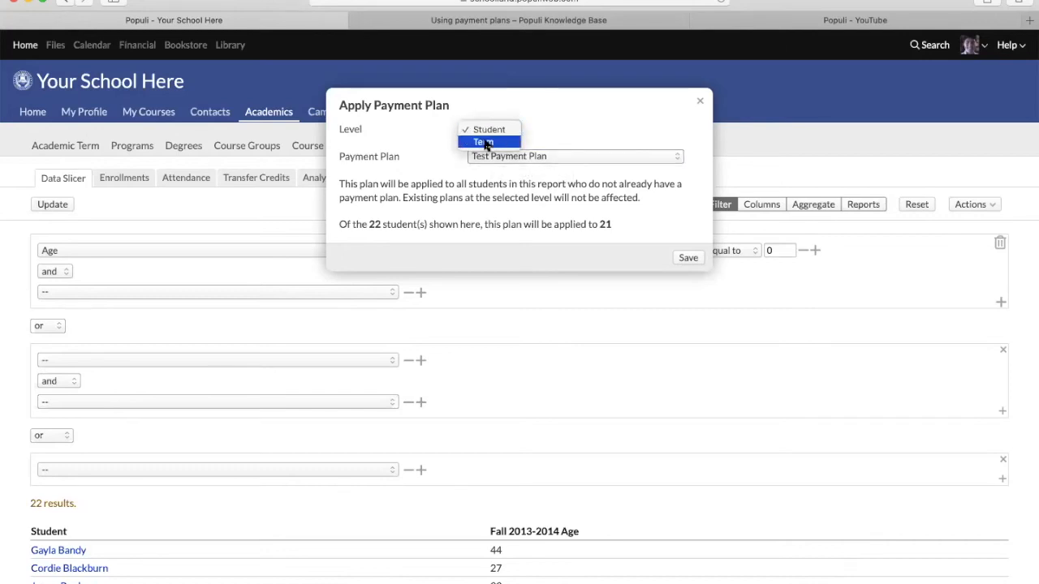
click(487, 145)
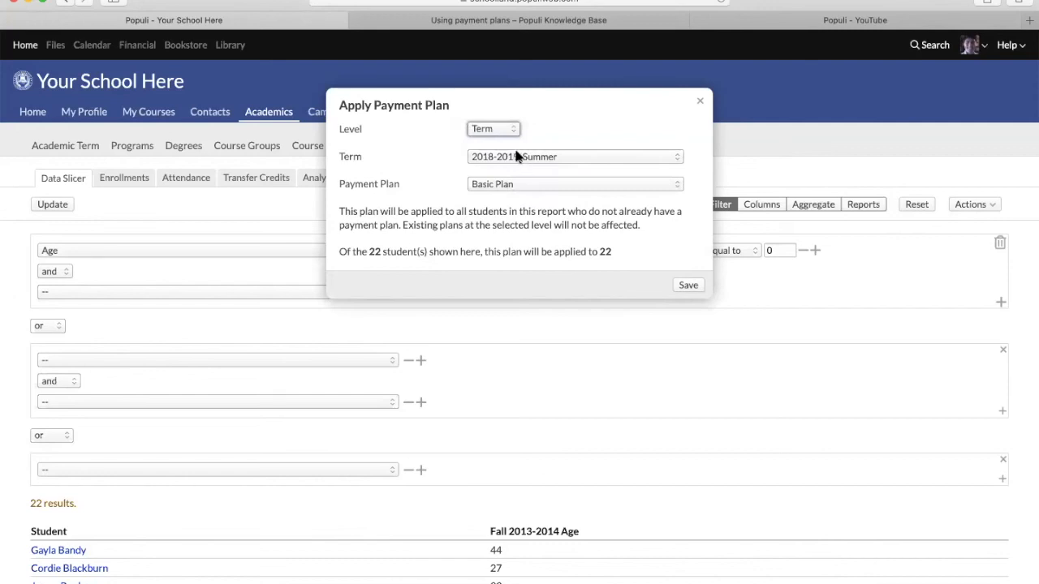
click(510, 182)
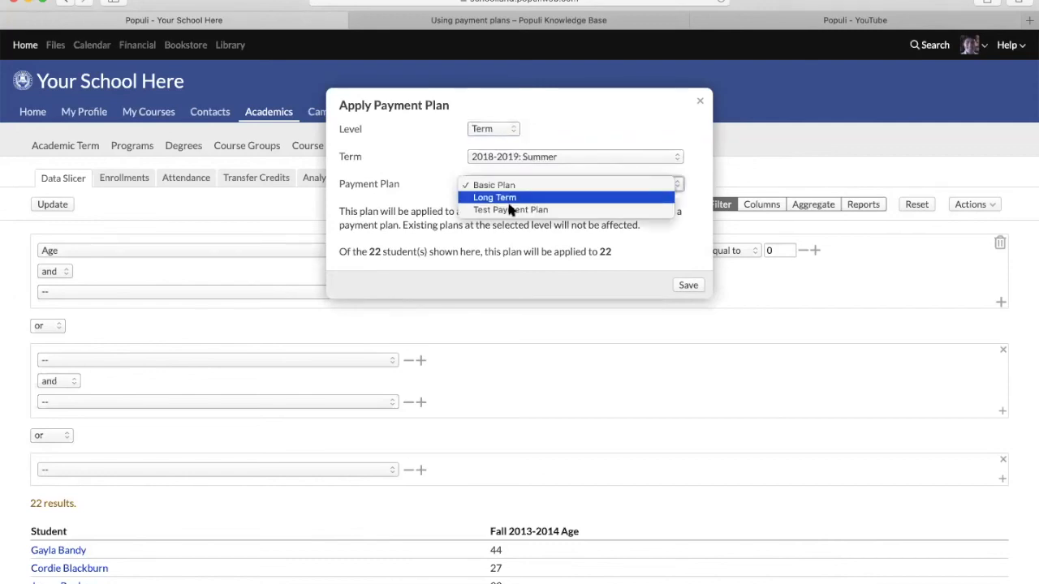
click(510, 210)
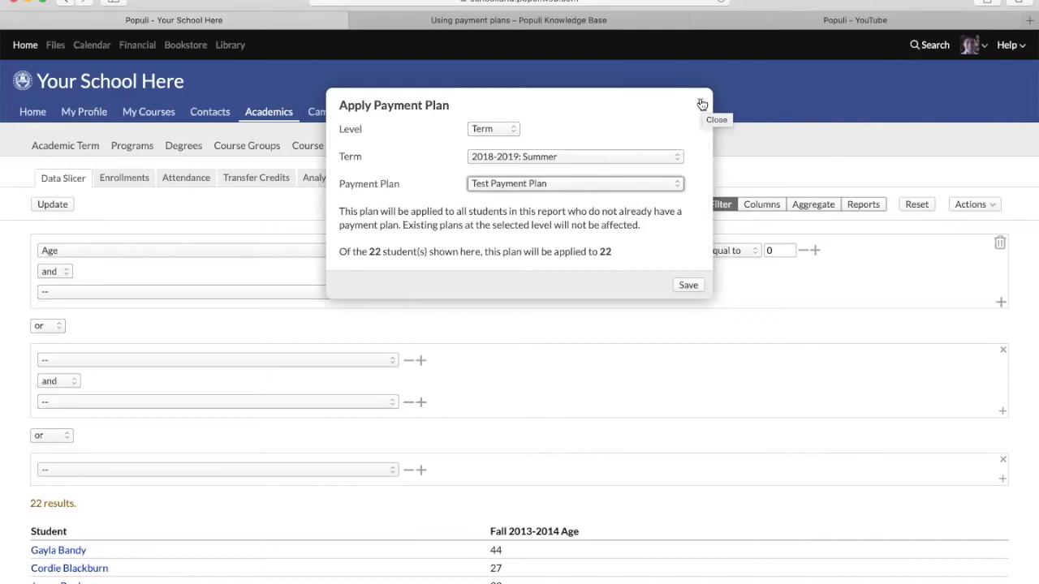
click(702, 104)
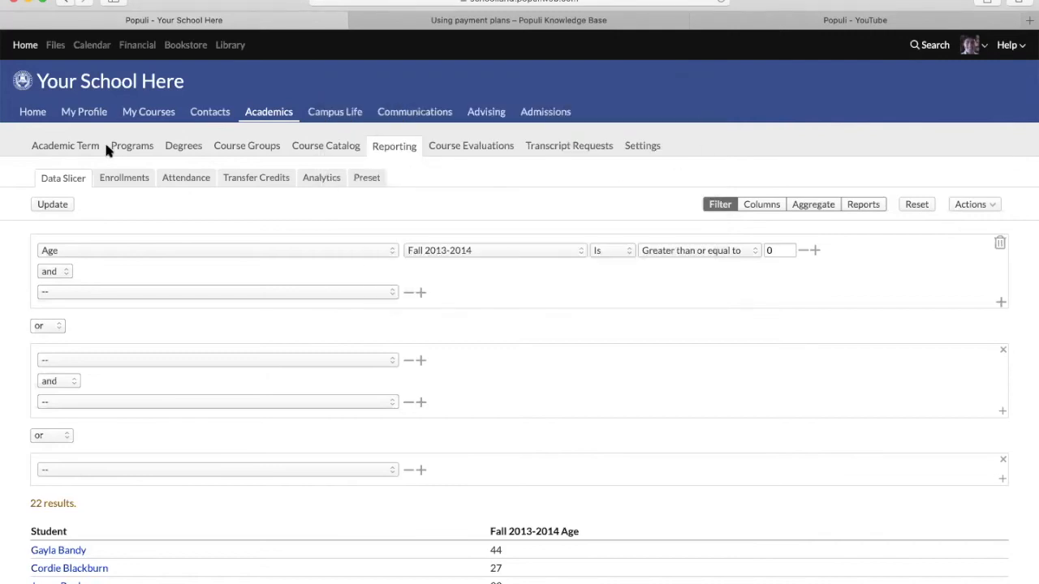
- Go to the school's Home page
click(33, 113)
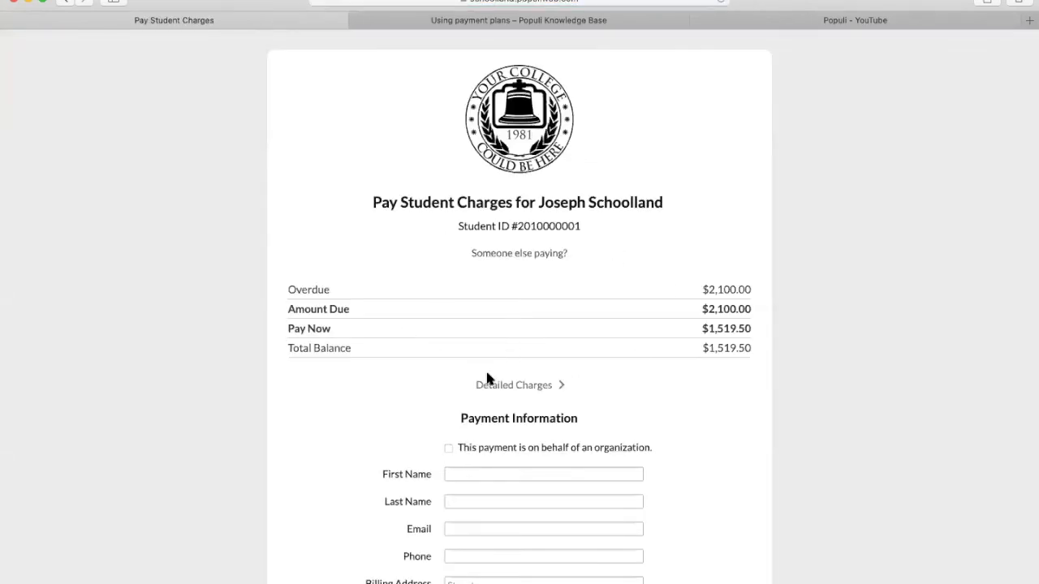
- Change the payment type to monthly, then to a payment plan, previewing Basic Plan's 319.96 payments
scroll(487, 379, down, 5)
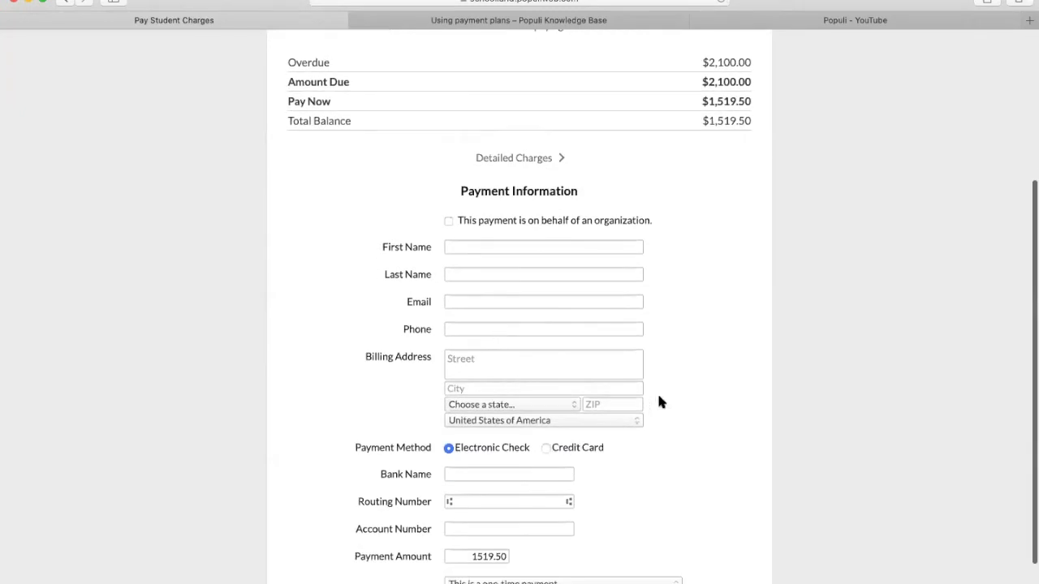
scroll(658, 399, down, 2)
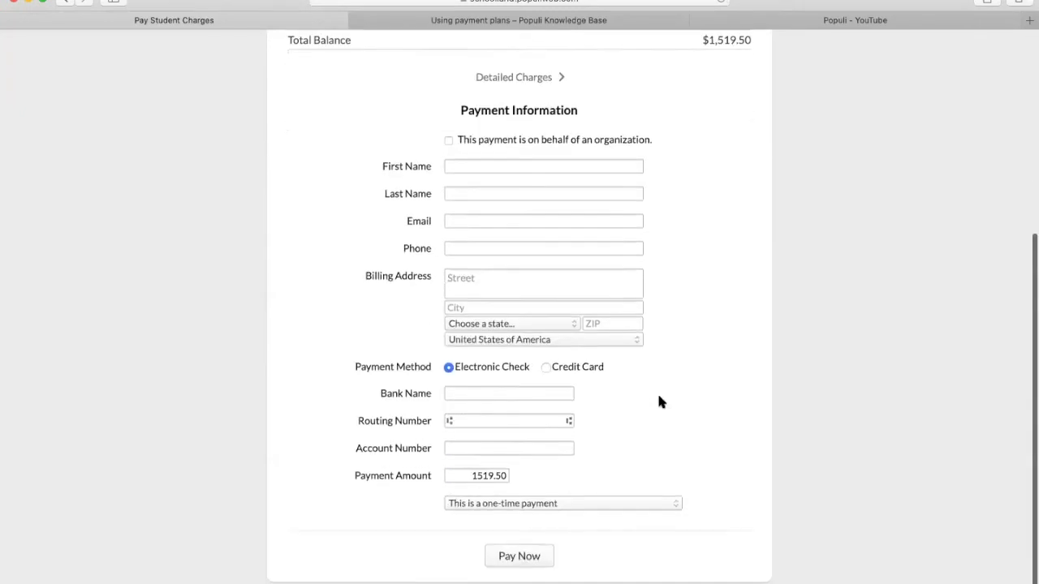
click(460, 507)
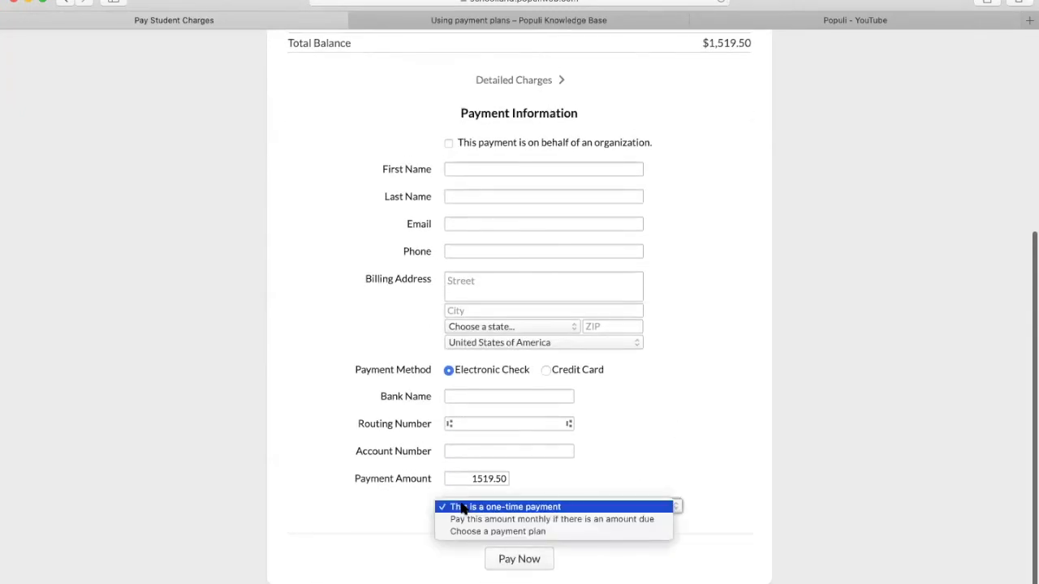
click(510, 522)
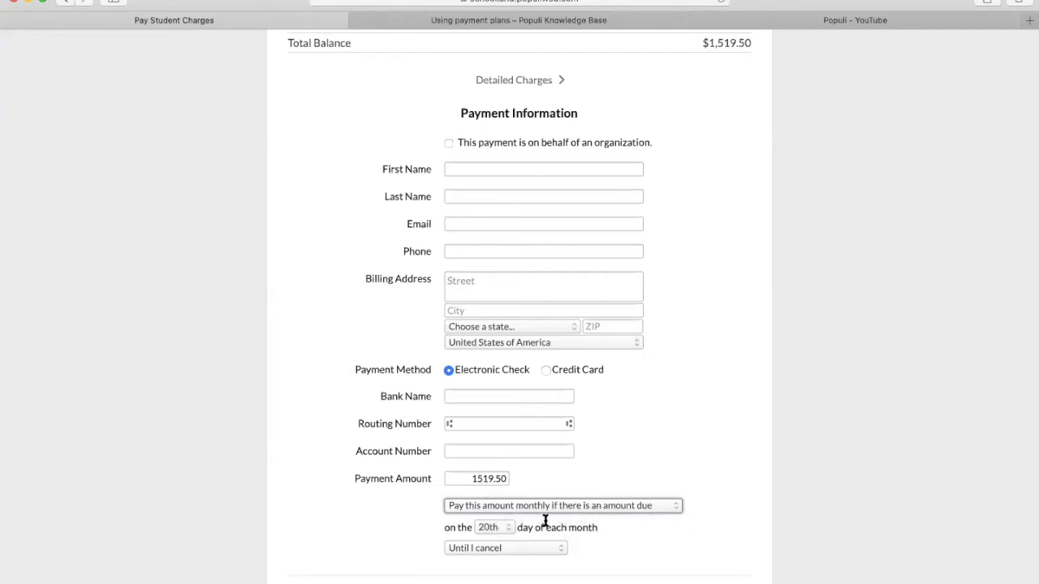
scroll(545, 520, up, 1)
click(520, 524)
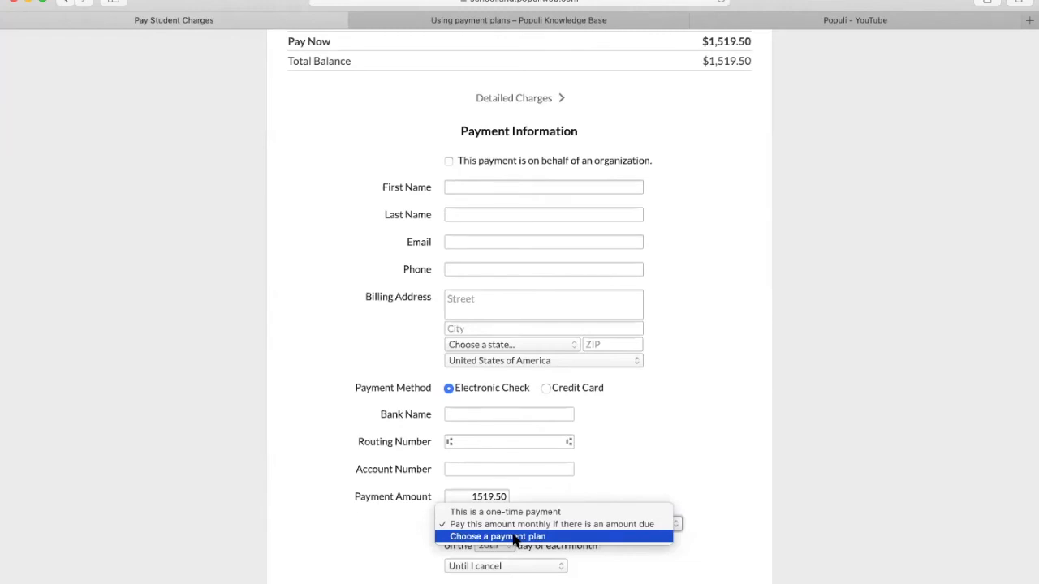
click(514, 538)
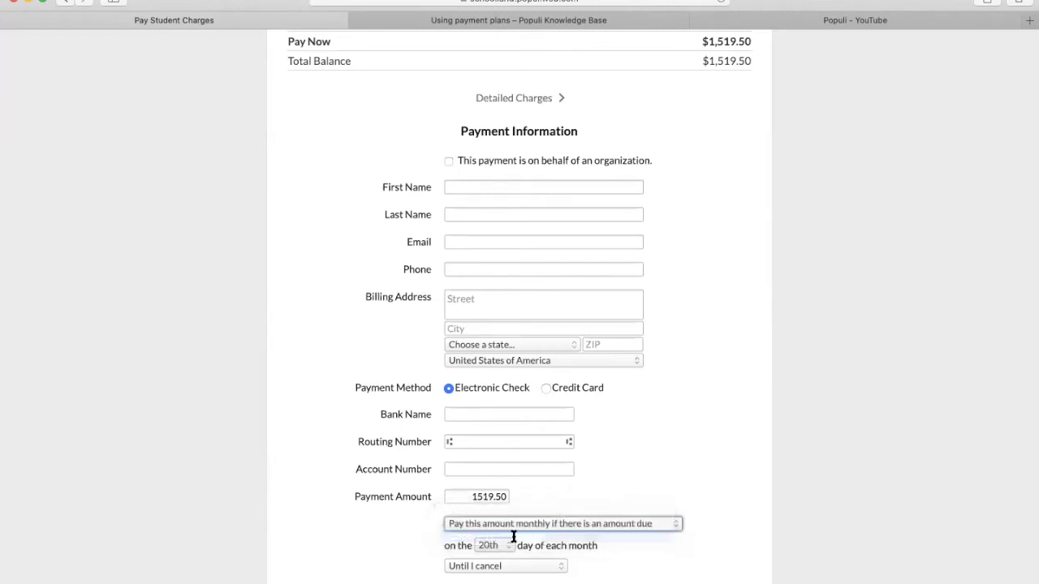
scroll(510, 531, down, 4)
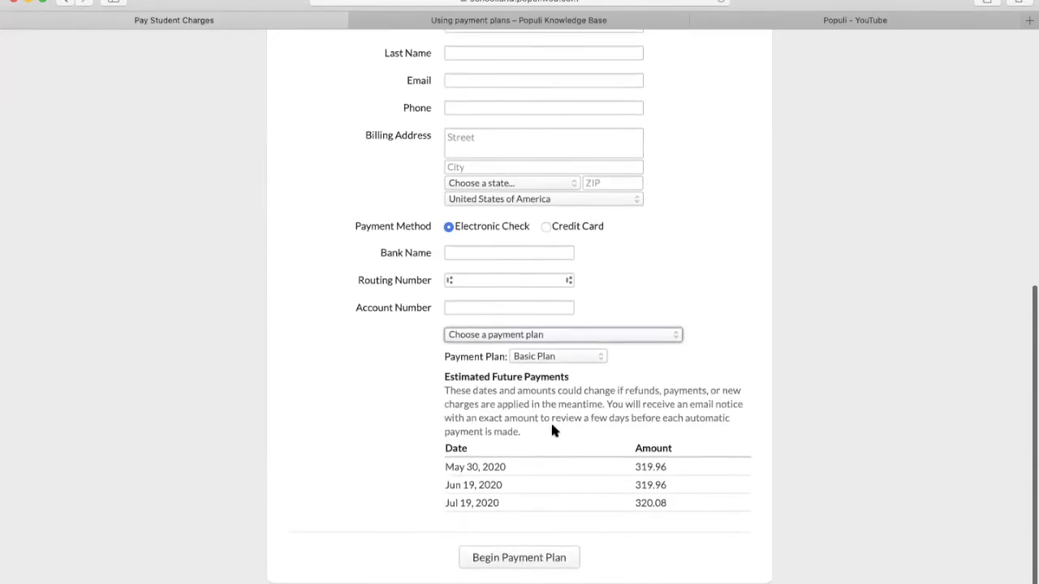
- Preview Test Payment Plan's five 274.00 payments, then go back to the home dashboard
click(553, 362)
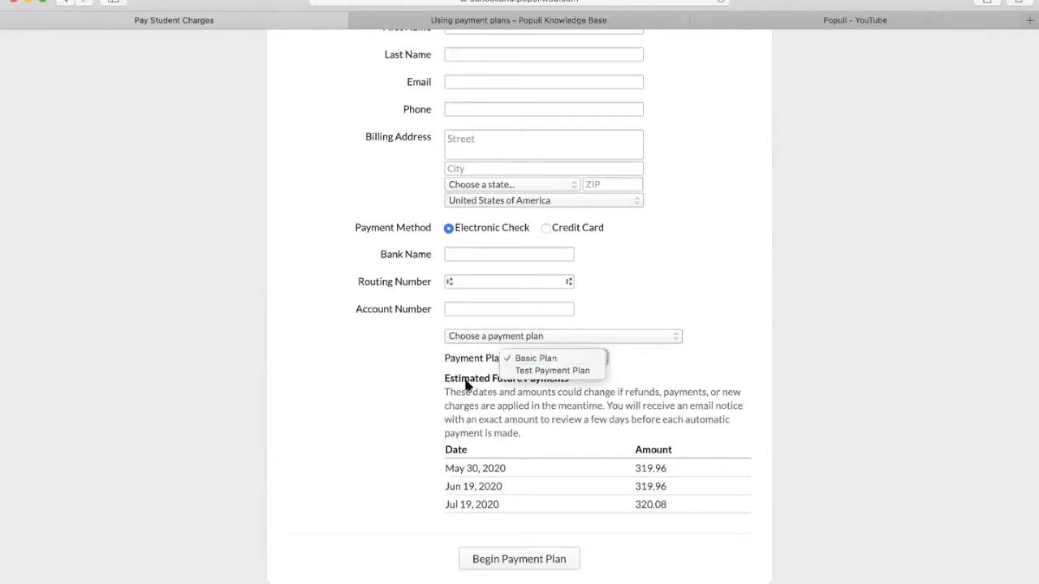
click(540, 371)
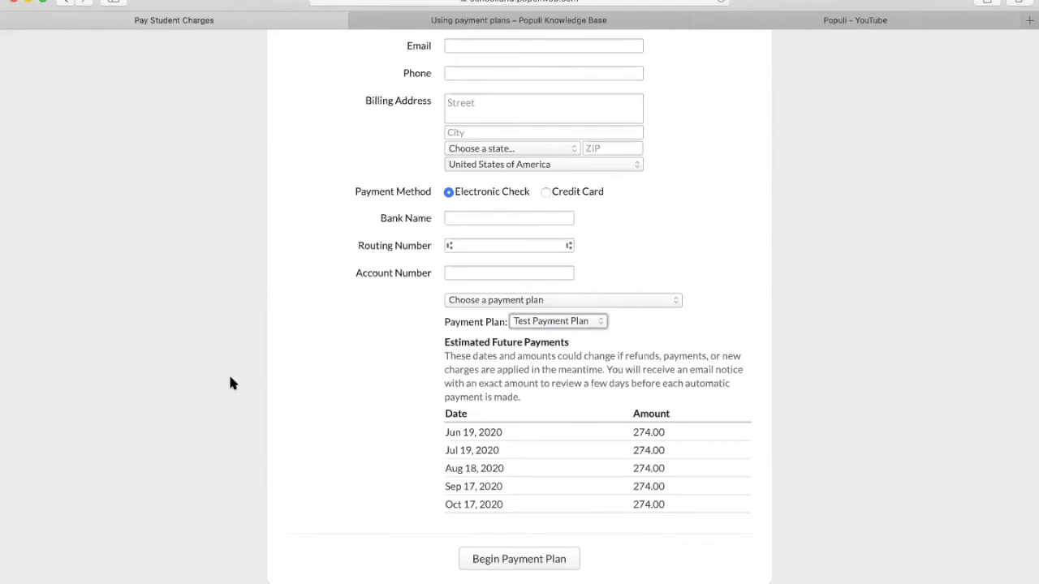
scroll(243, 354, up, 10)
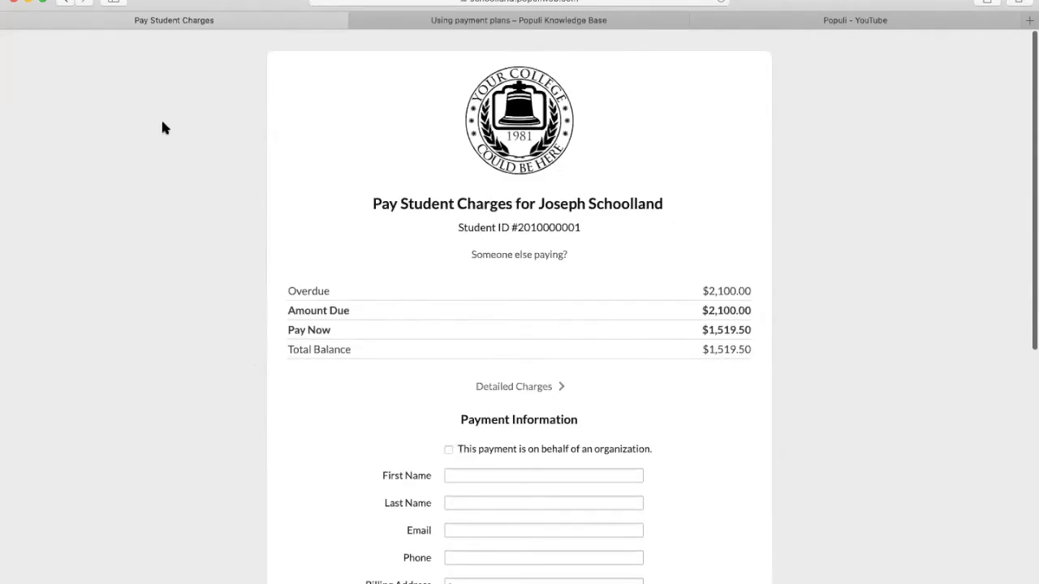
click(61, 3)
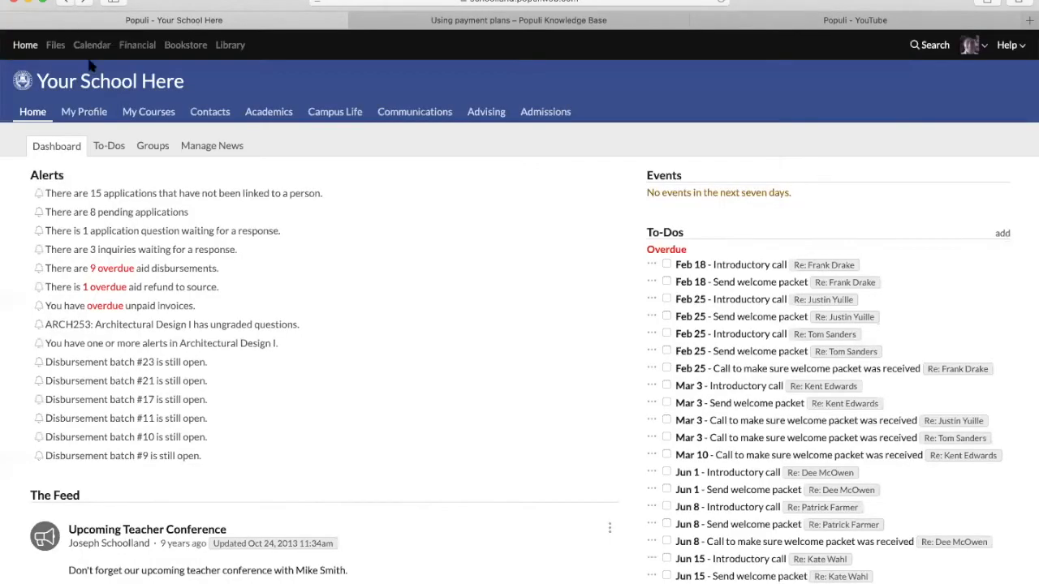
- Open Financial > Billing > Payment Deadlines and reset the filter to list all 92 deadlines
click(138, 44)
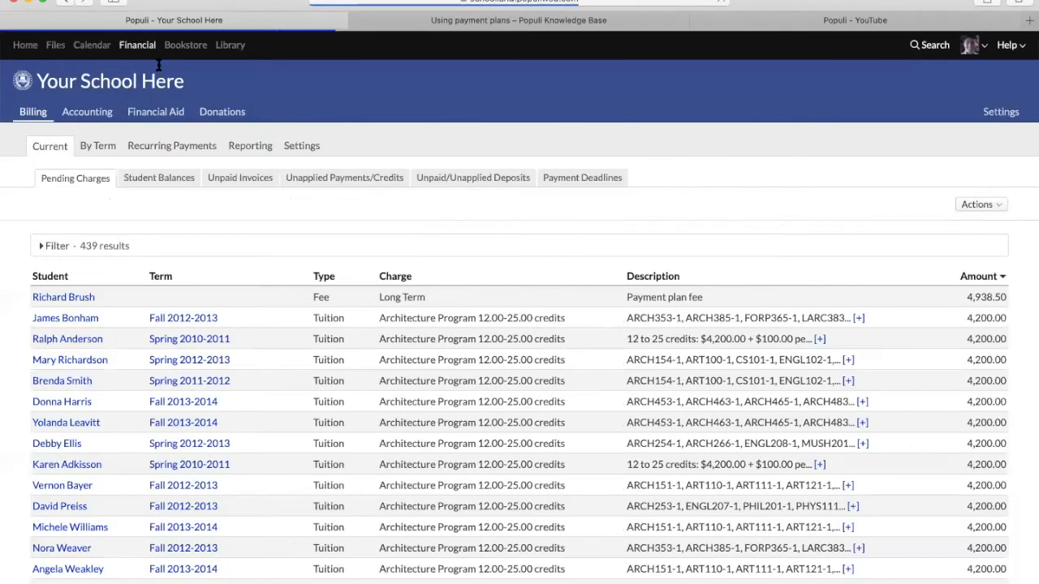
click(578, 182)
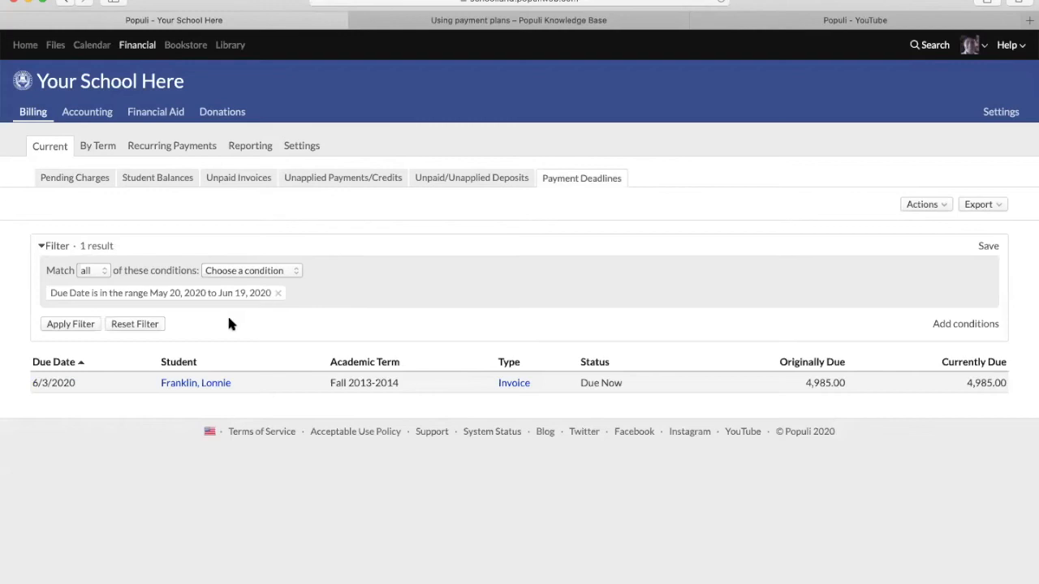
click(139, 324)
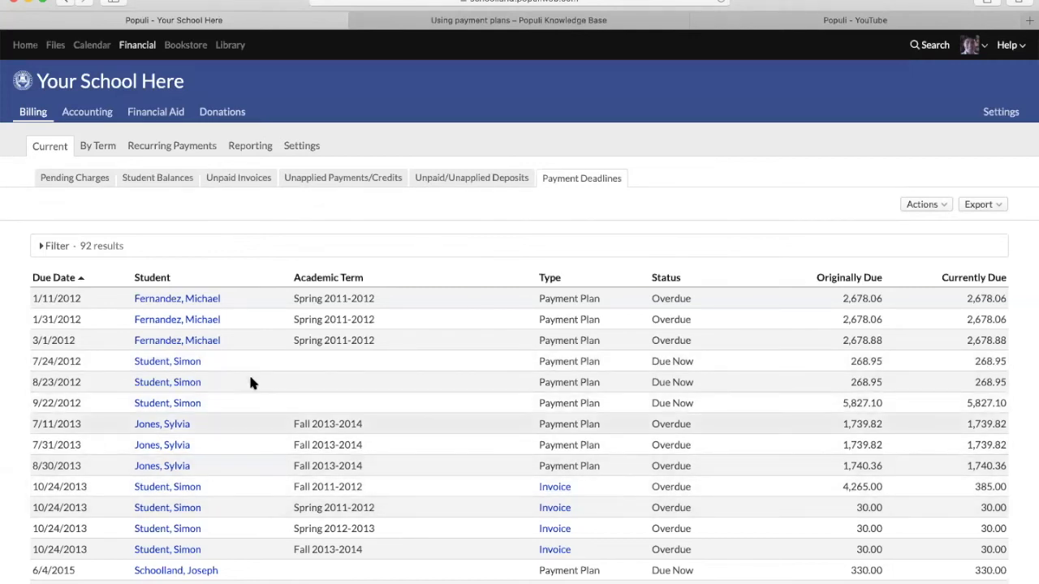
- Add a Due Date filter in the range June 1 to June 30 to the payment deadlines
click(40, 248)
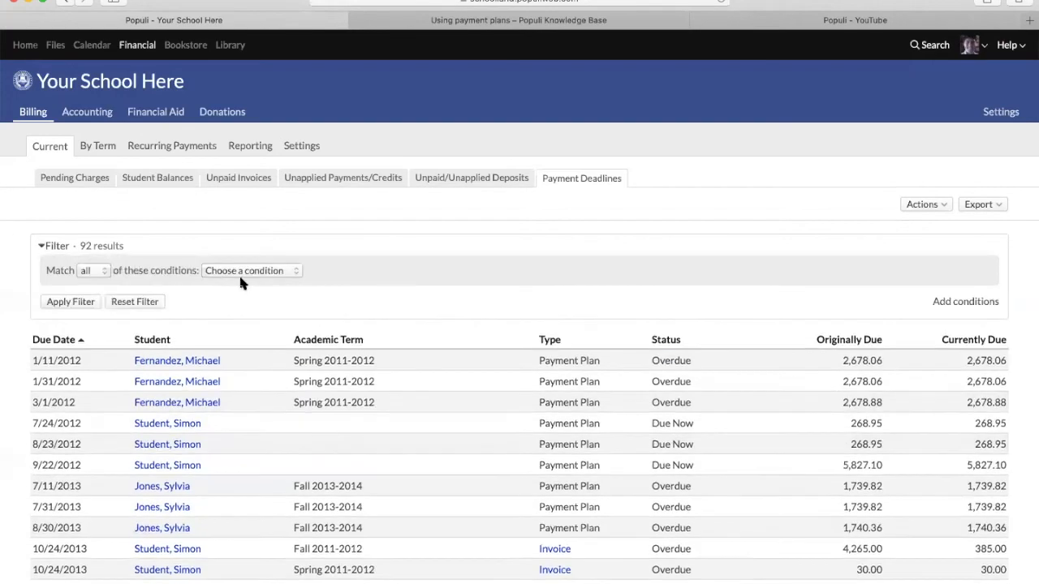
click(241, 272)
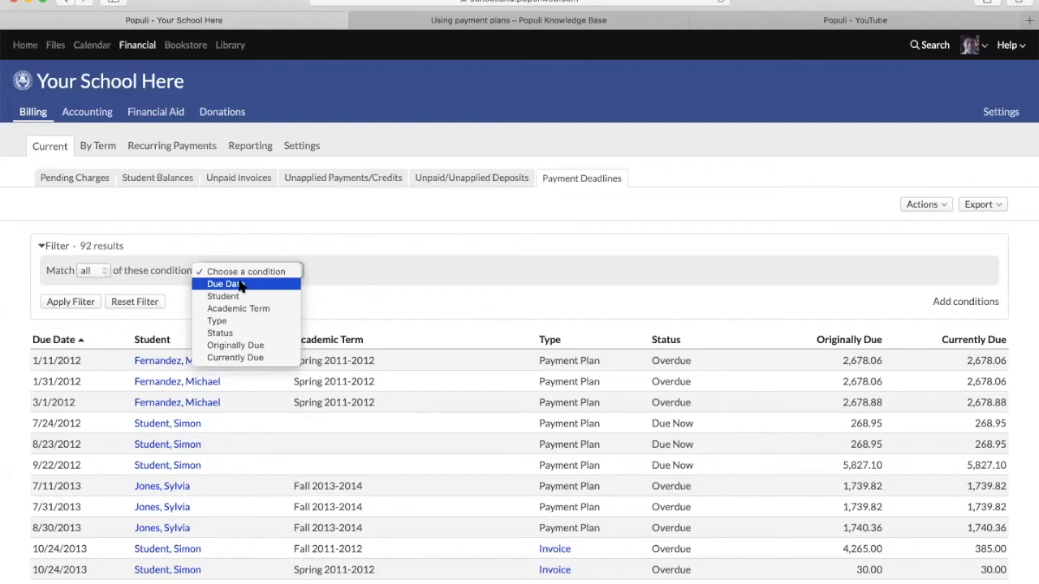
click(240, 284)
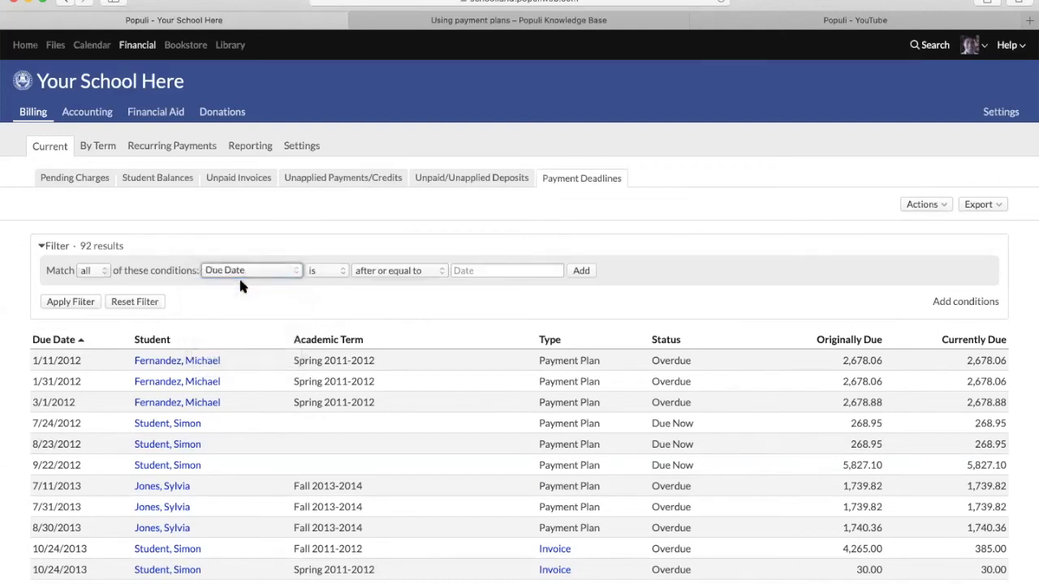
click(402, 273)
click(382, 309)
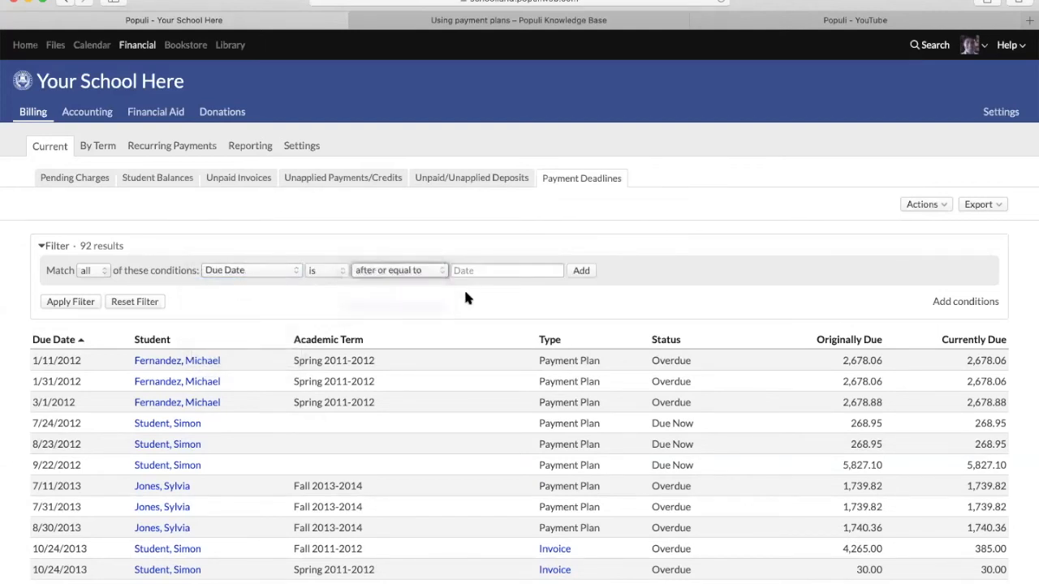
click(489, 273)
text(june 1)
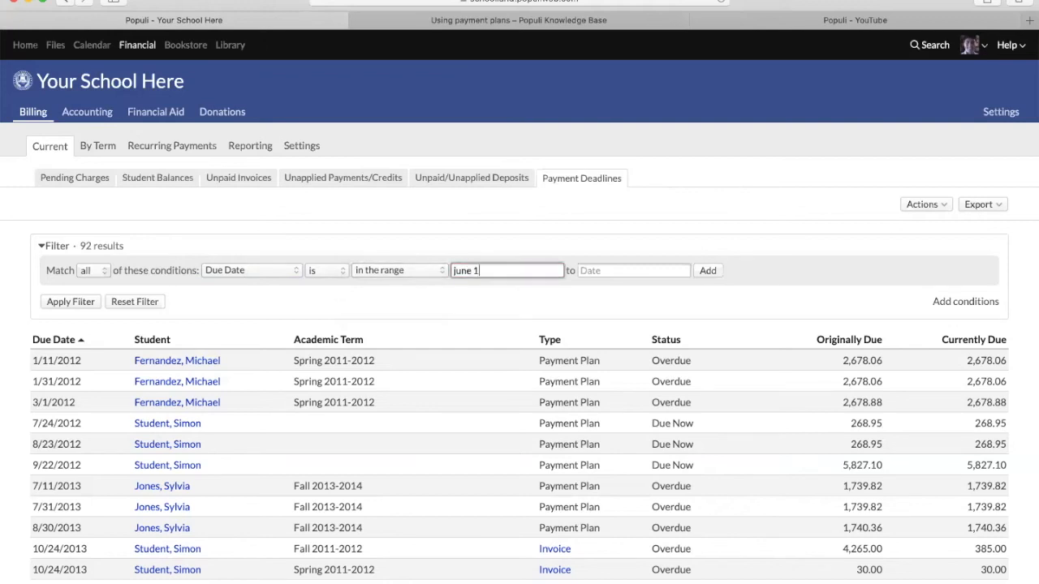
click(649, 274)
text(june 30)
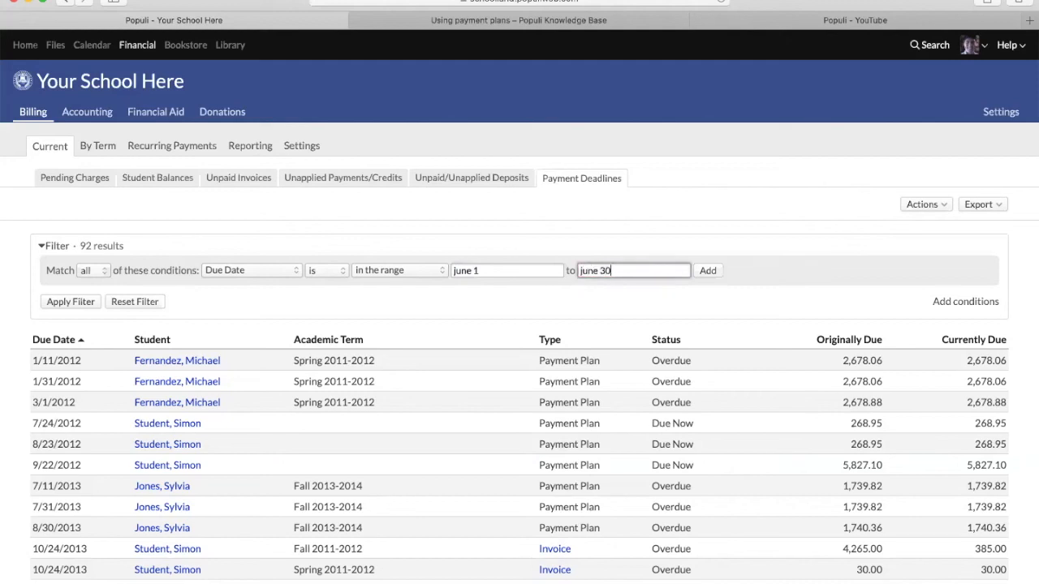
click(708, 271)
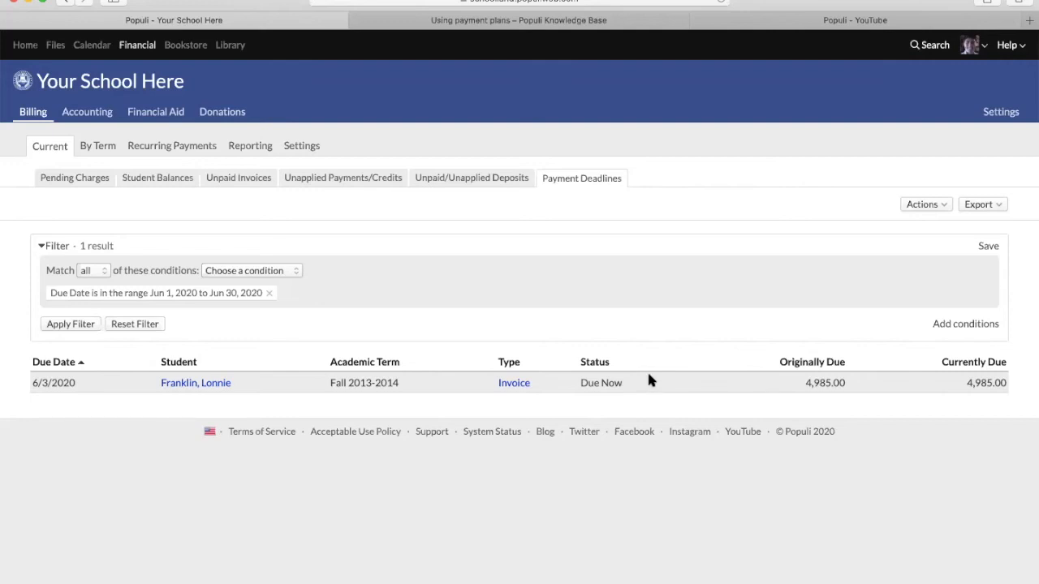
- Preview the Type filter condition's values, Invoice and Payment Plan, without applying it
click(265, 276)
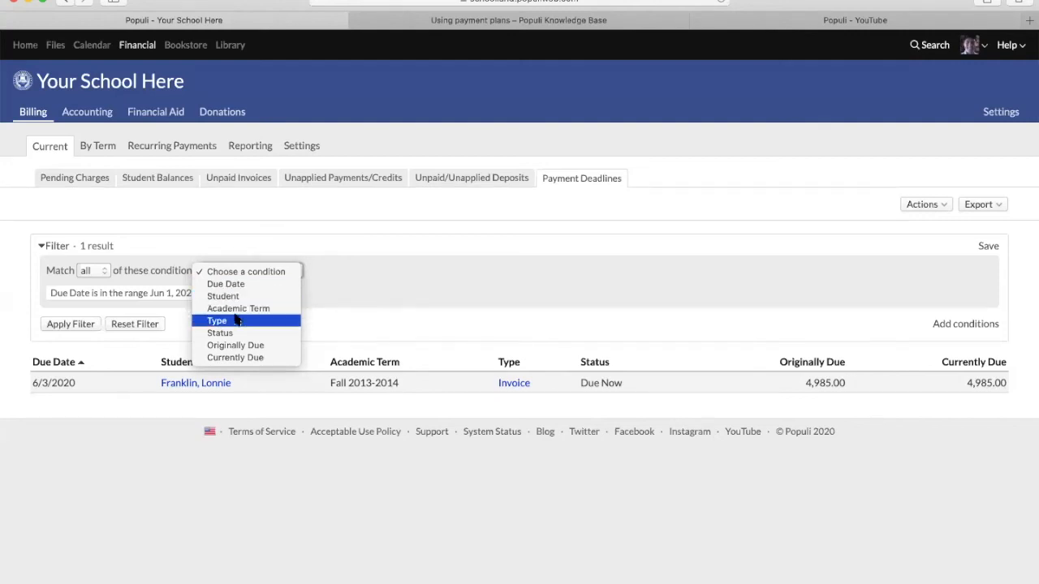
key(Down)
key(Up)
key(Return)
click(404, 271)
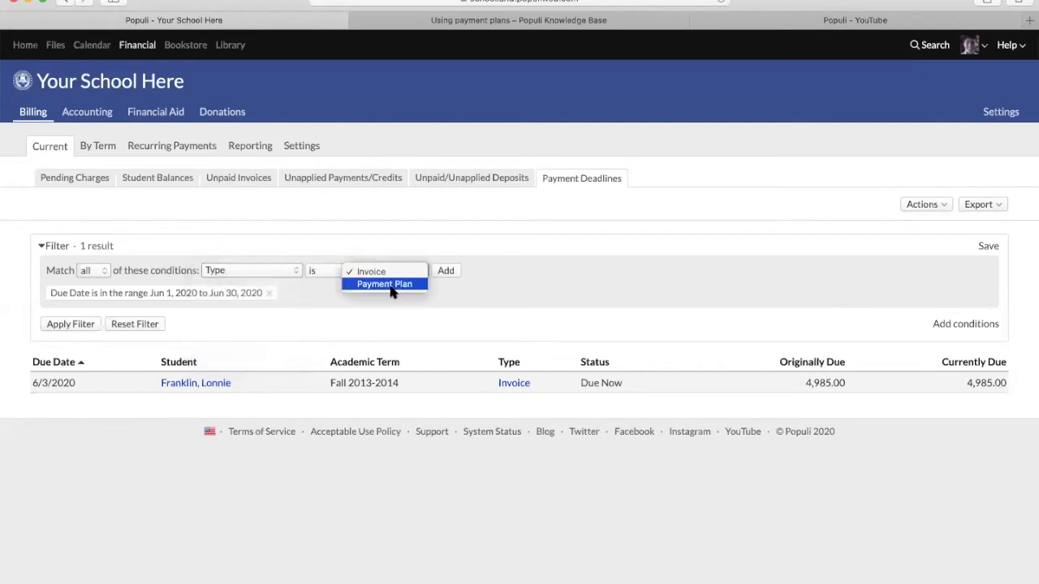
click(252, 269)
- Look over the Status condition values, then dismiss the filter and go to Recurring Payments
click(252, 269)
key(Down)
key(Return)
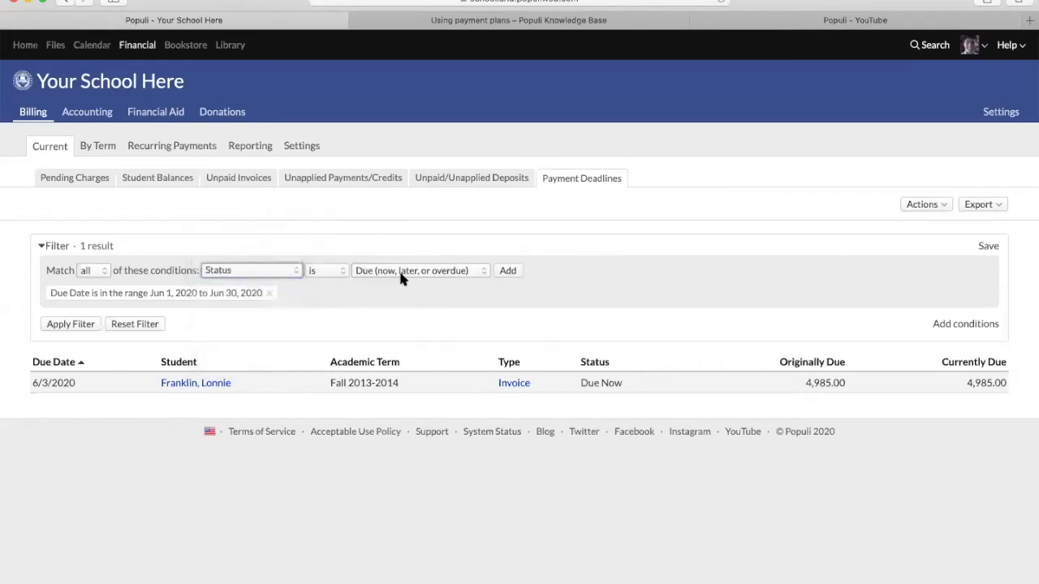
click(400, 272)
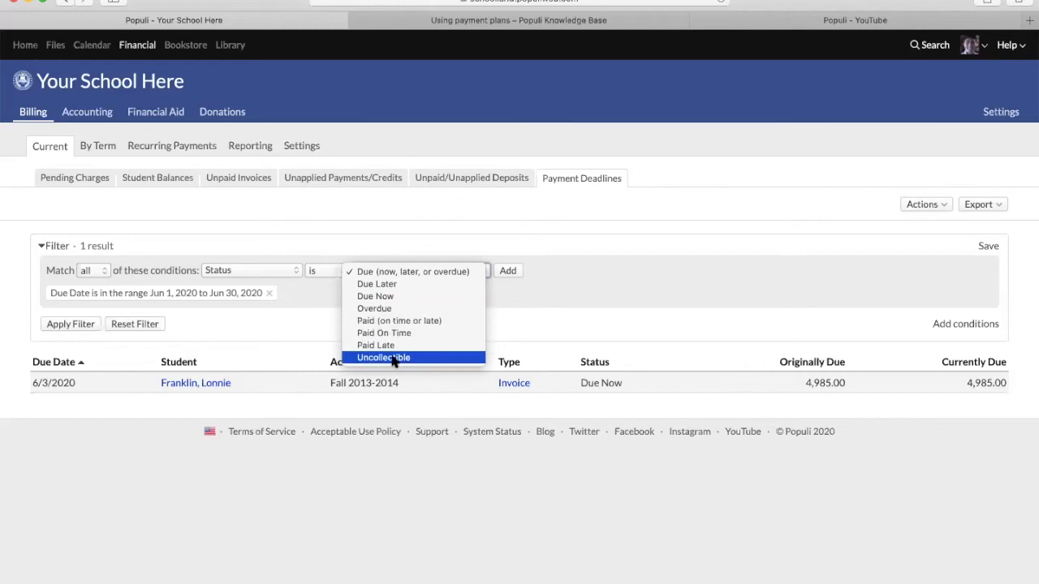
click(275, 271)
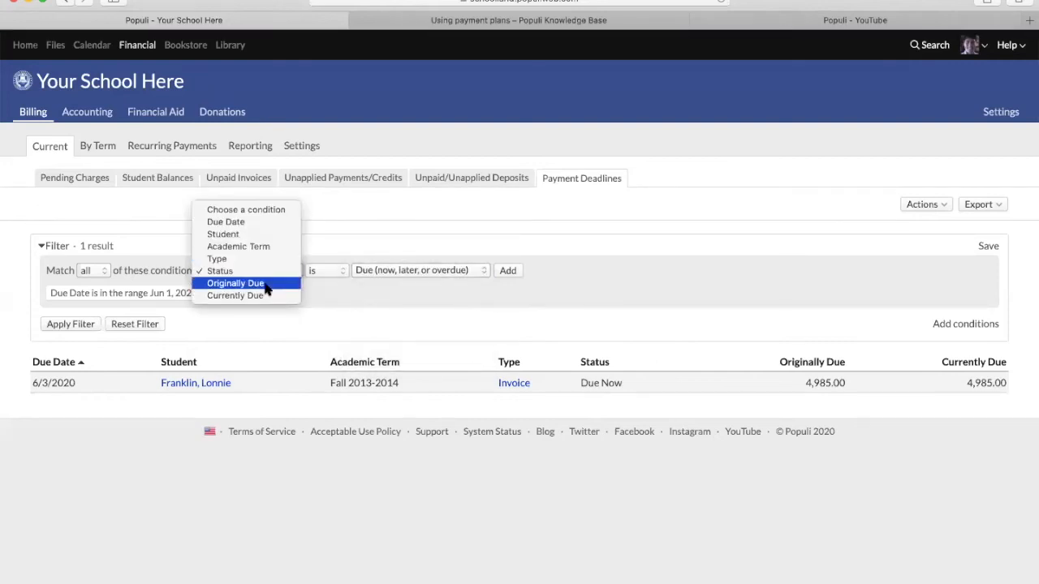
click(453, 296)
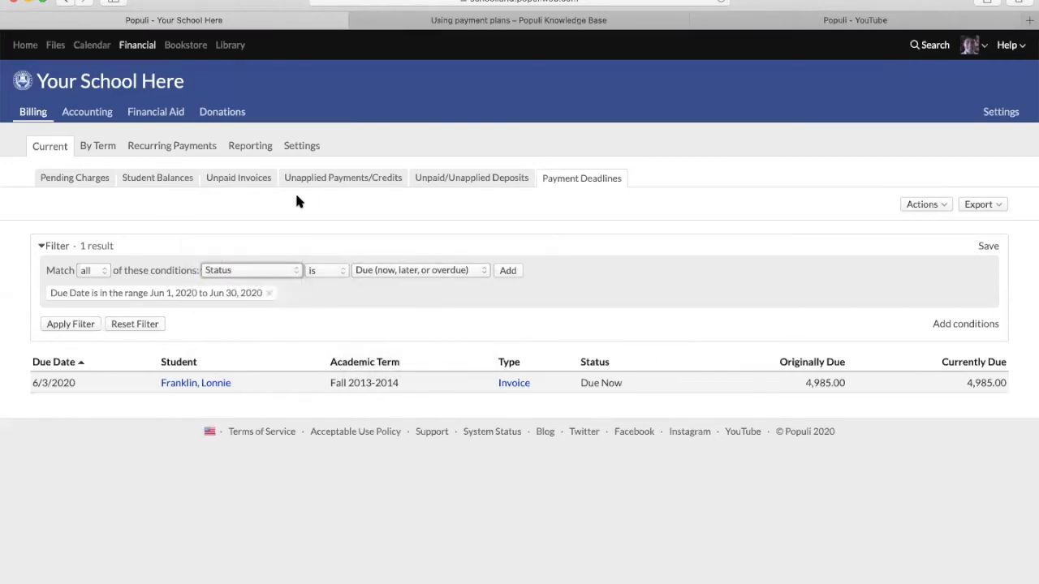
click(171, 147)
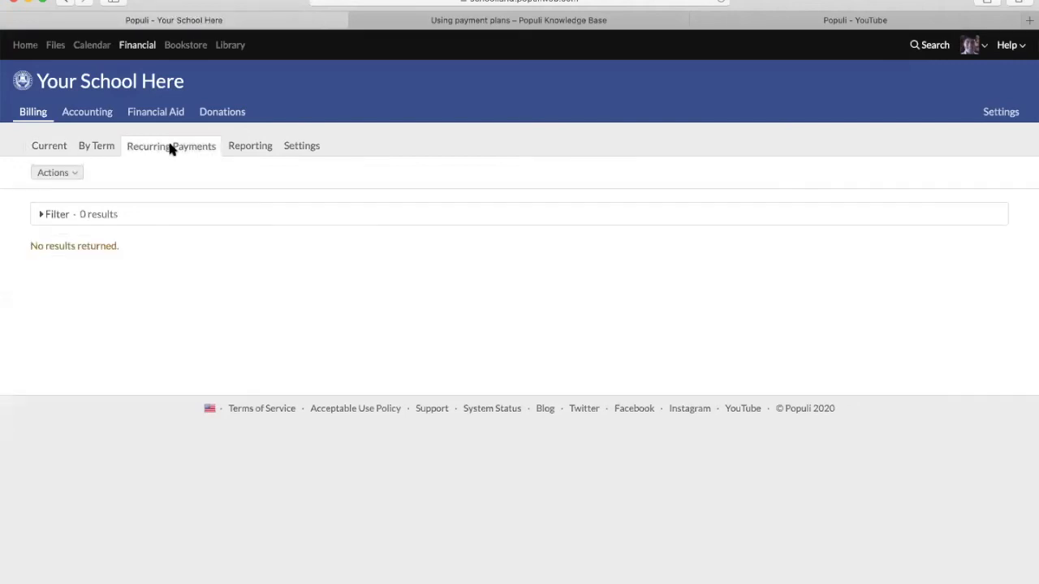
click(39, 215)
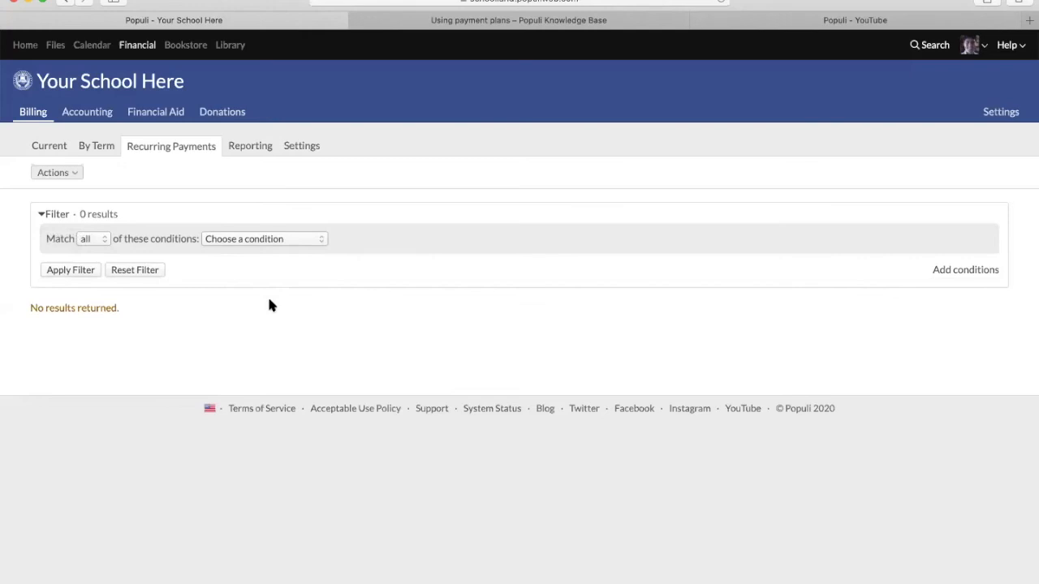
click(42, 216)
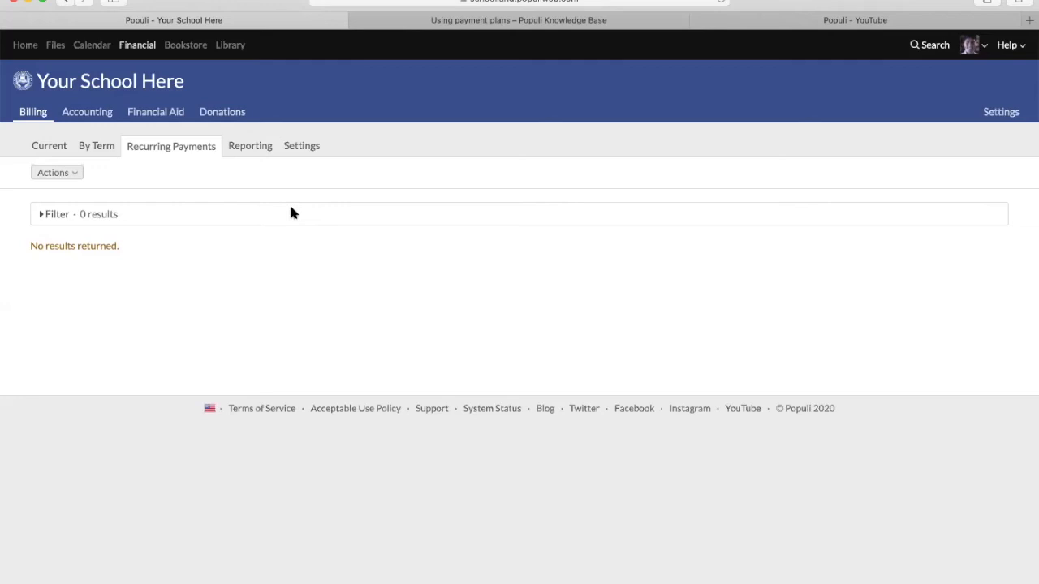
click(226, 112)
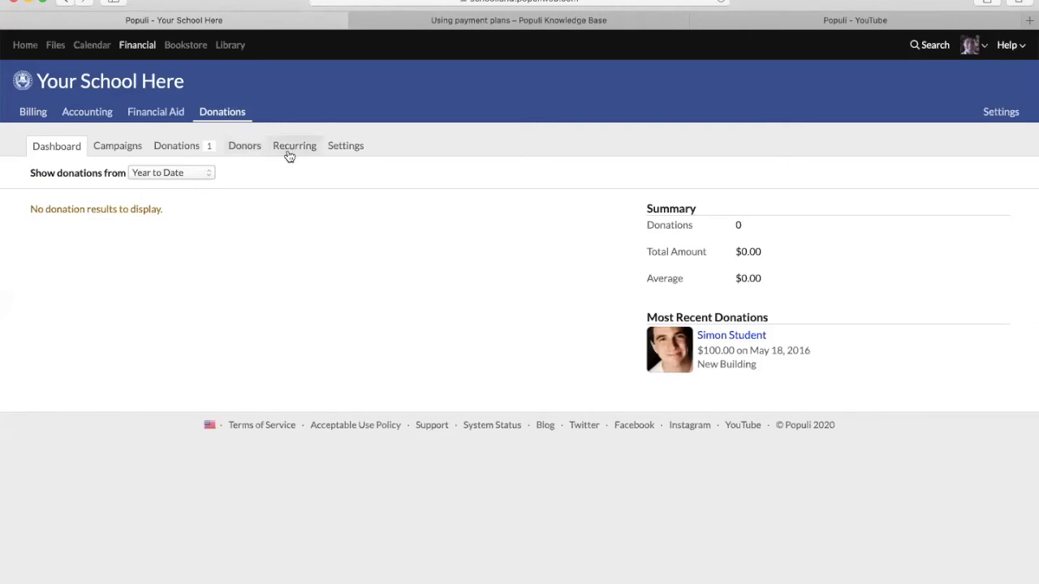
click(286, 150)
click(46, 214)
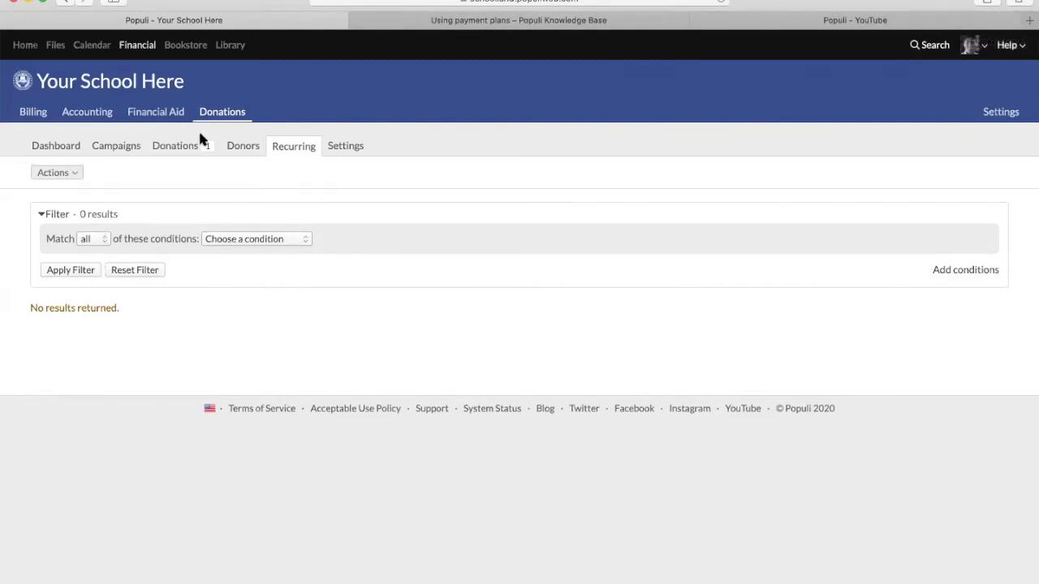
click(33, 113)
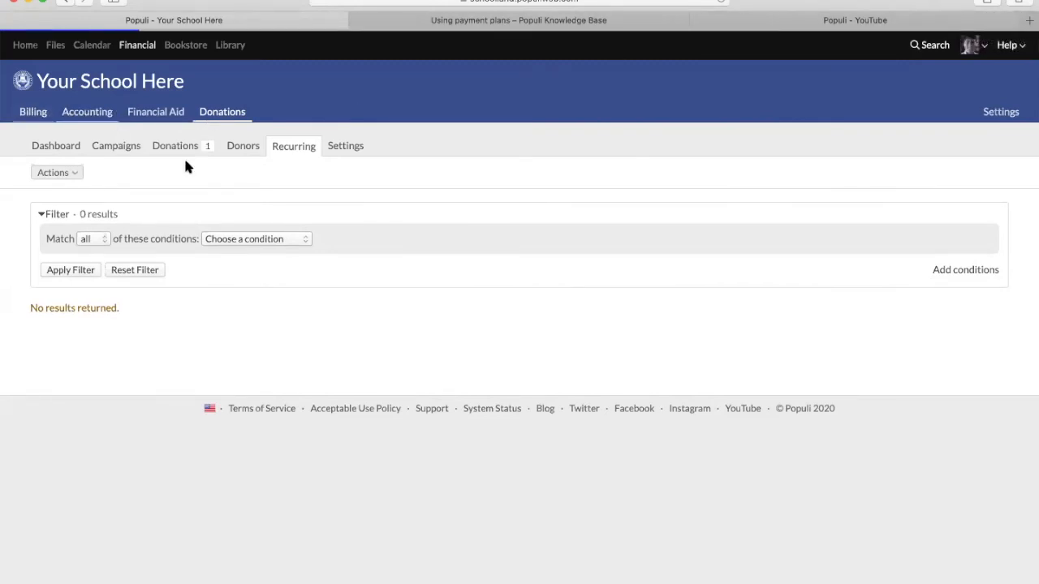
click(210, 146)
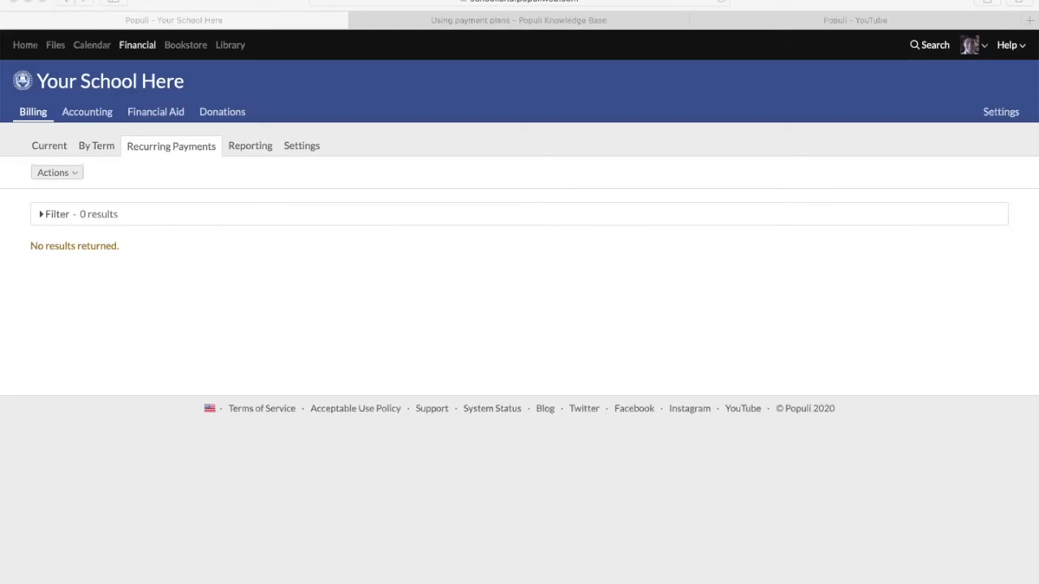
drag(1037, 195, 958, 21)
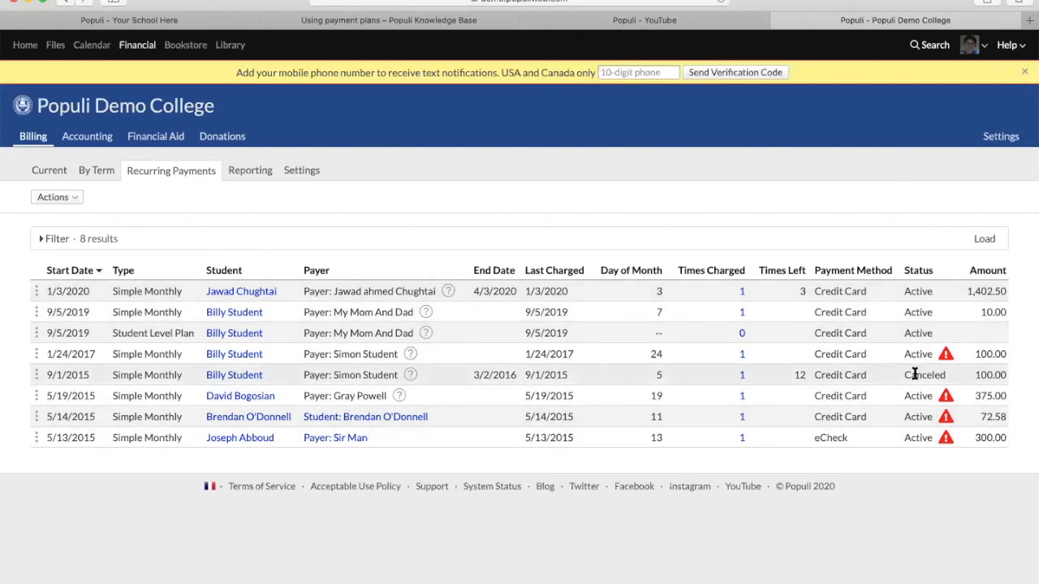
- Open the actions menu for the first recurring payment, the 1,402.50 Simple Monthly plan
mouse_move(948, 358)
click(37, 293)
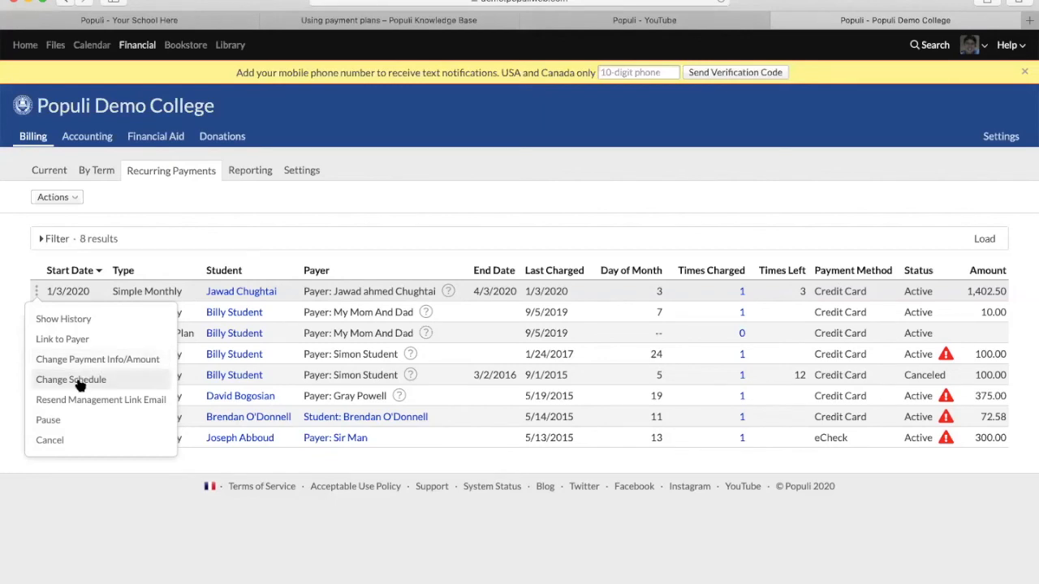
click(80, 384)
click(490, 131)
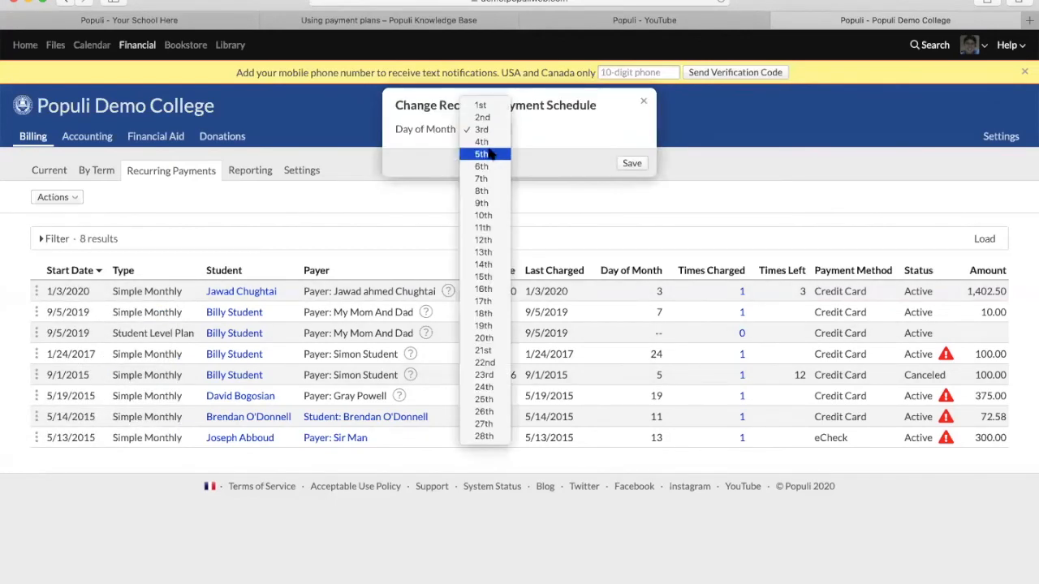
click(487, 153)
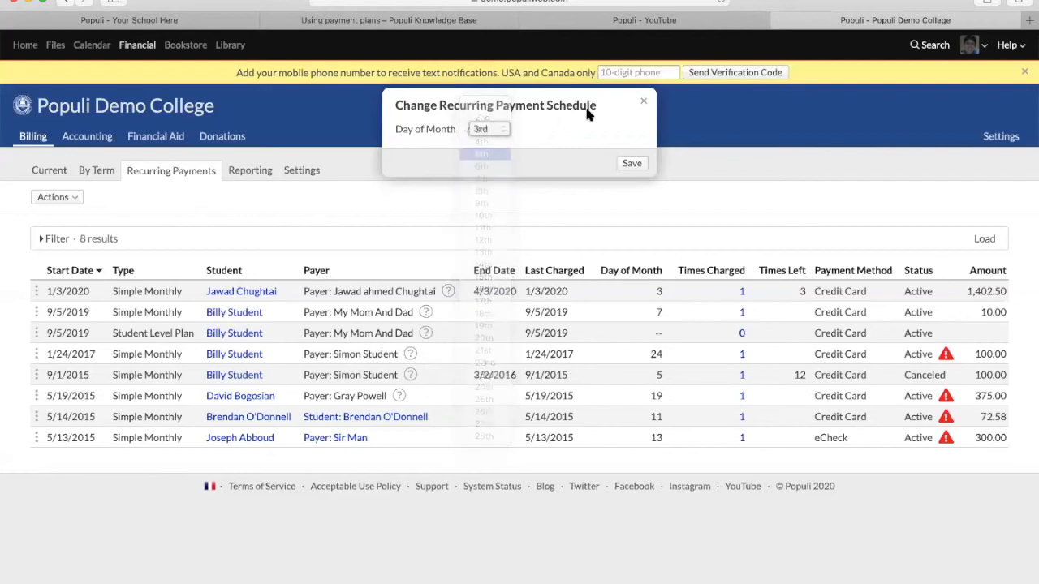
click(644, 103)
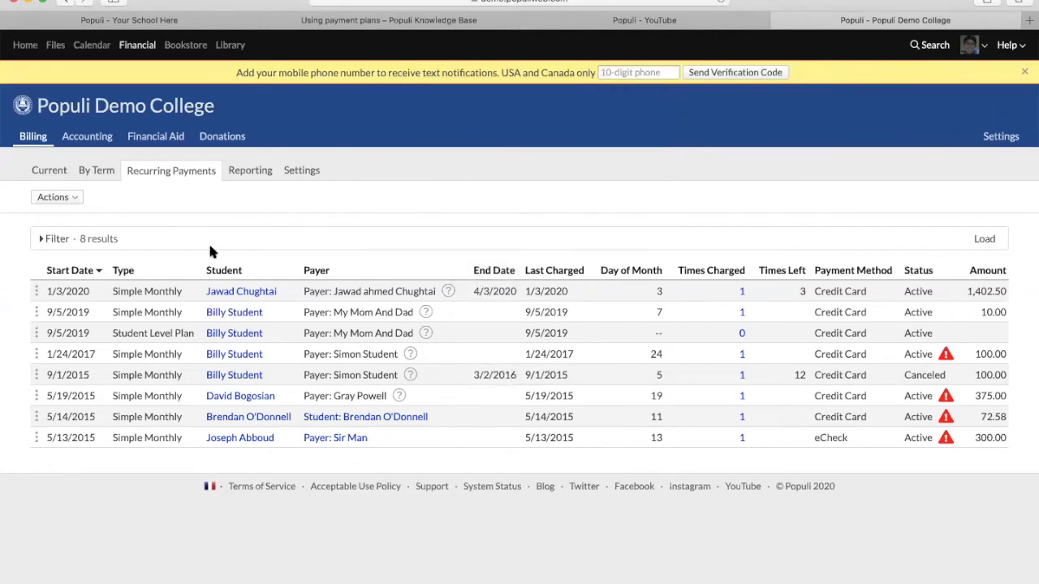
click(33, 290)
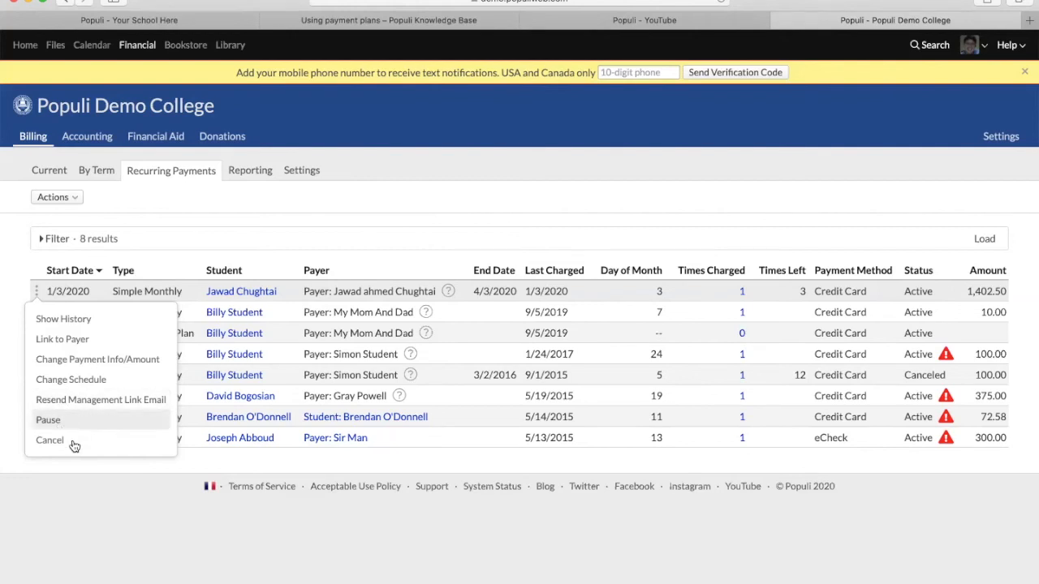
click(406, 197)
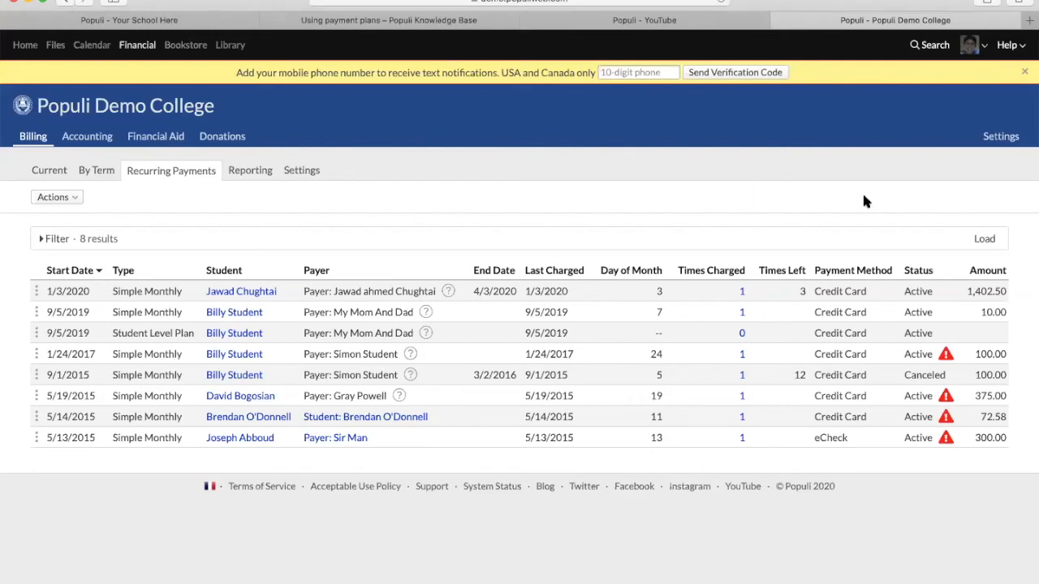
- Return to the Your School Here tab, log back in with the saved password, and open search
click(149, 20)
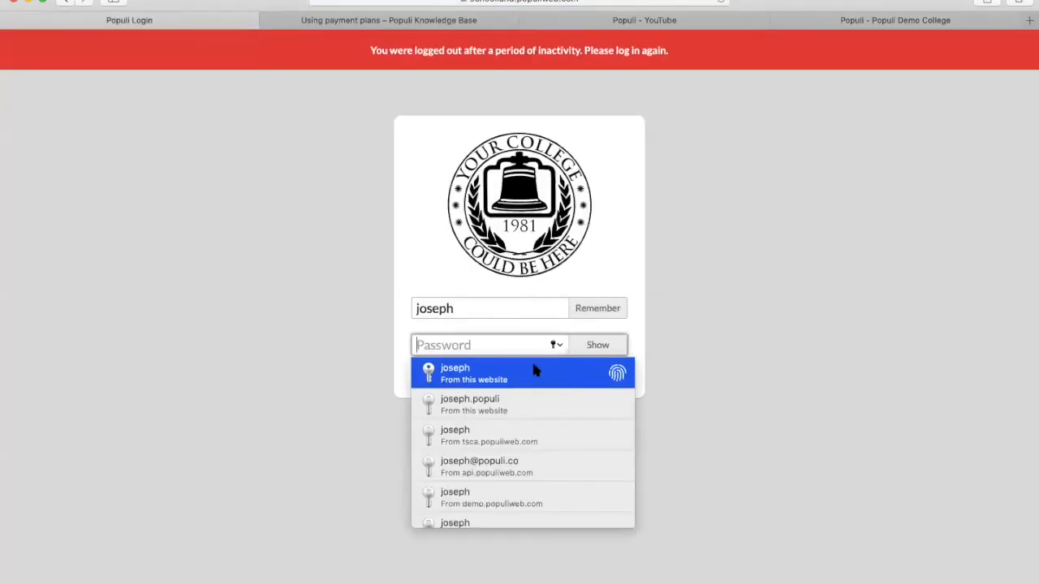
click(533, 370)
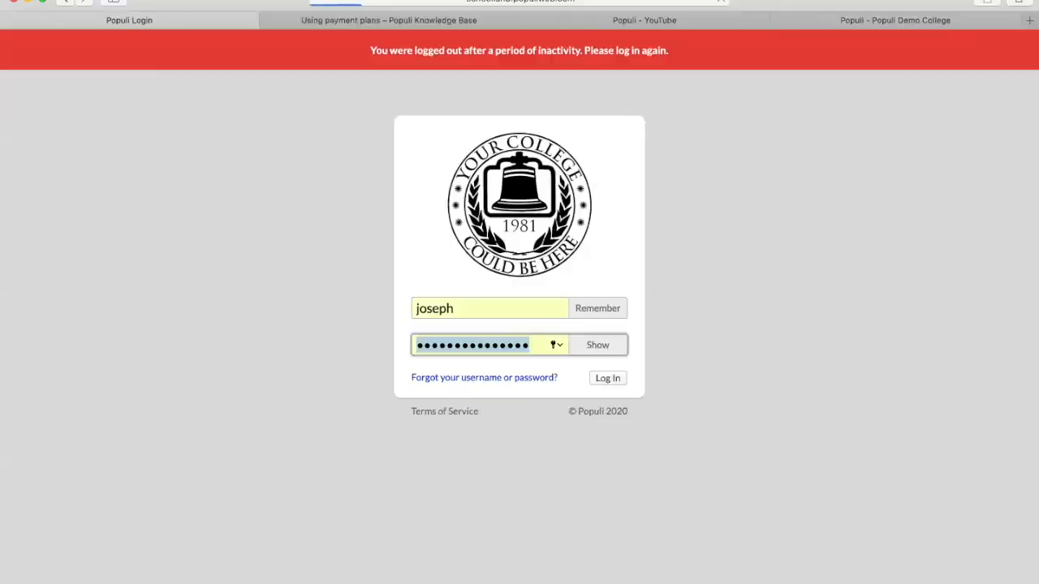
key(Return)
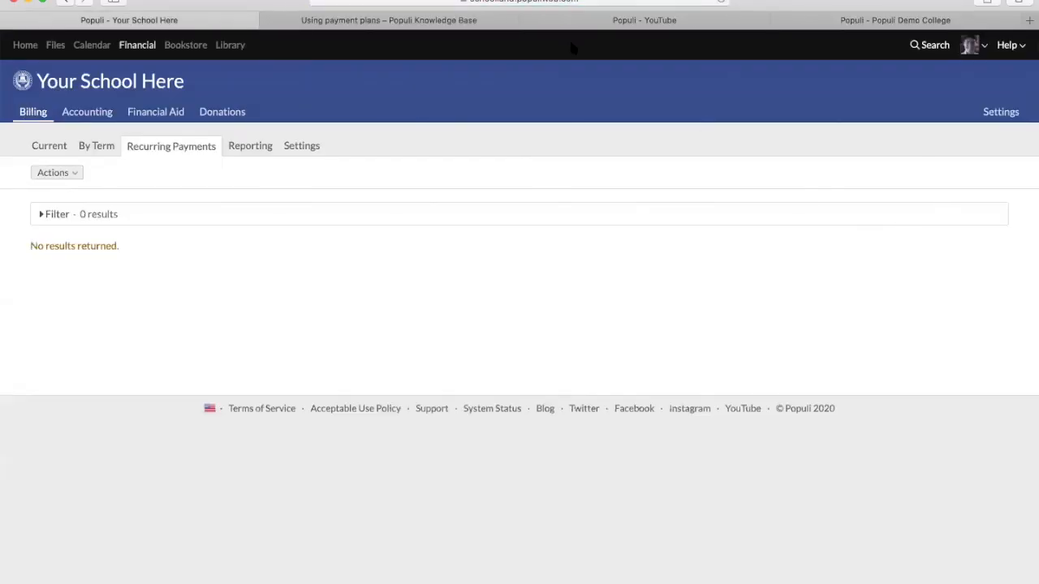
click(928, 47)
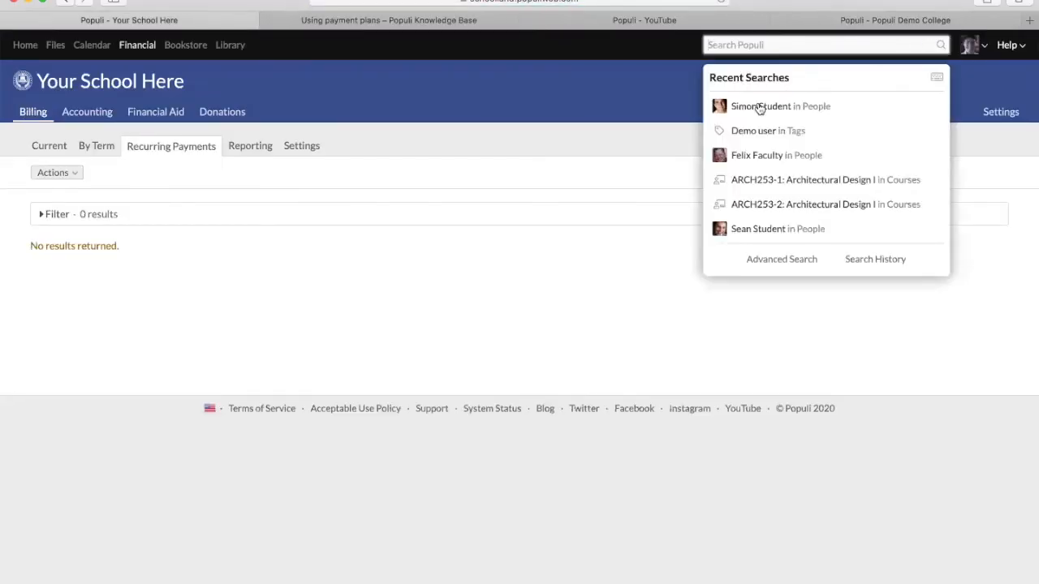
- Open the recently searched student's Financial dashboard and begin a new Record Payment entry
click(759, 107)
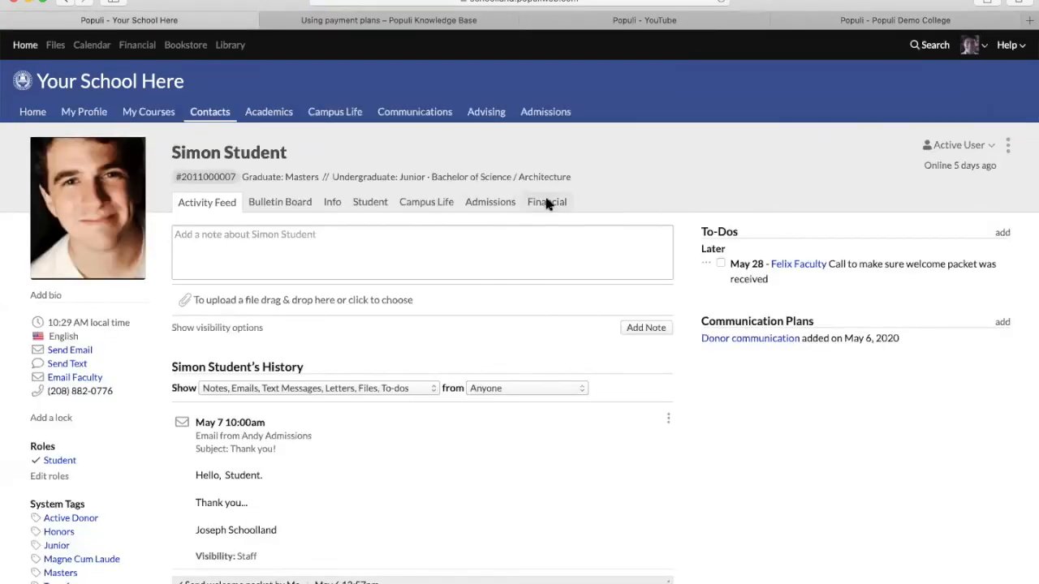
click(546, 203)
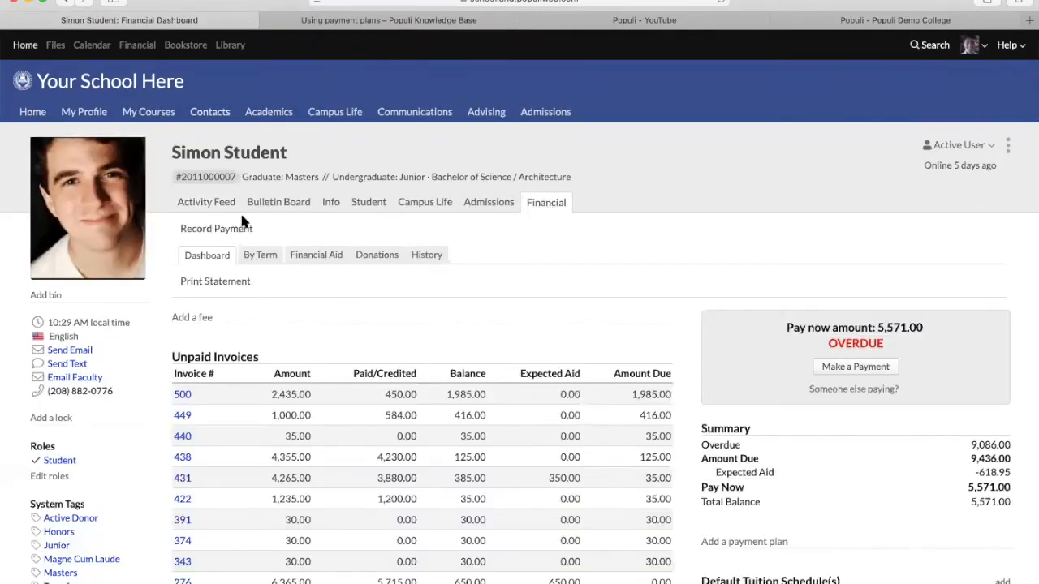
click(217, 230)
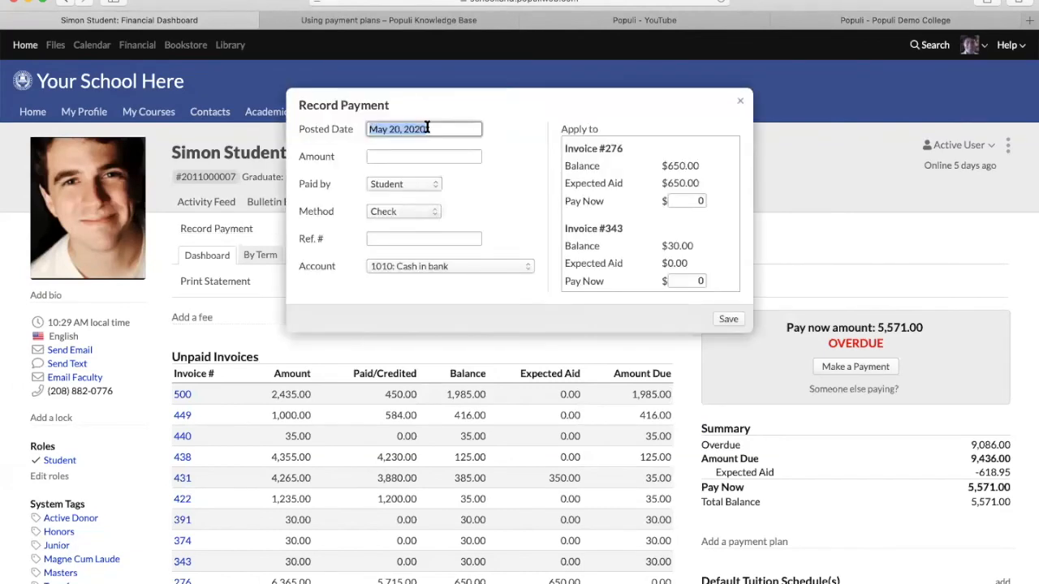
- Enter a 500 payment amount, review method options, and keep 1010: Cash in bank as account
click(417, 156)
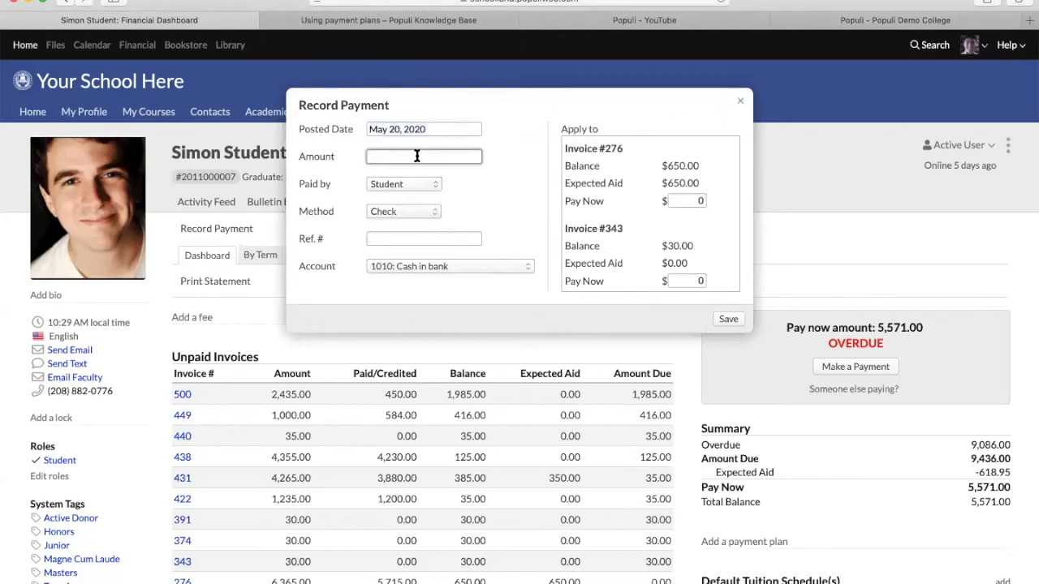
text(500)
click(408, 211)
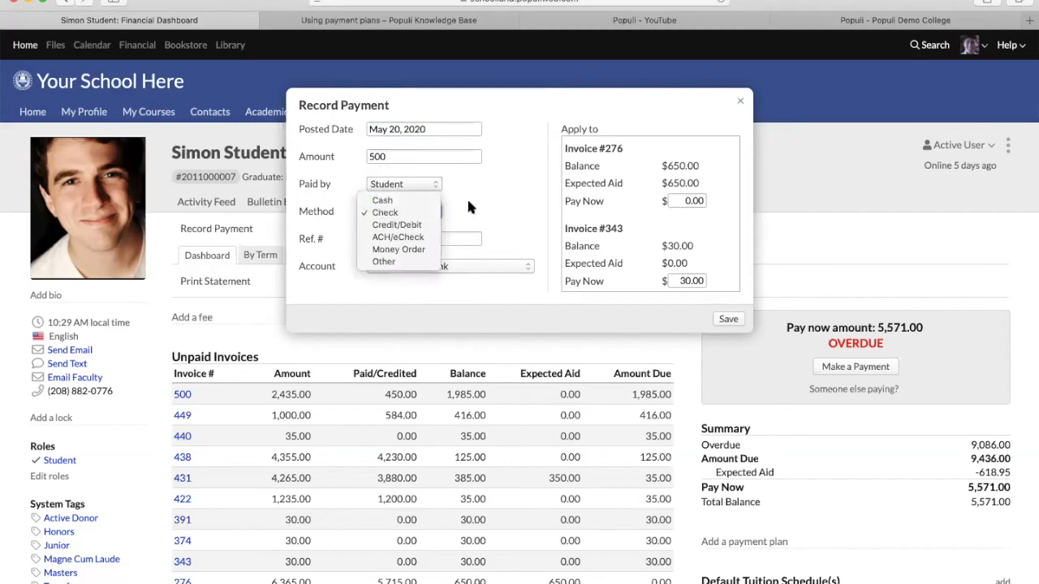
click(427, 239)
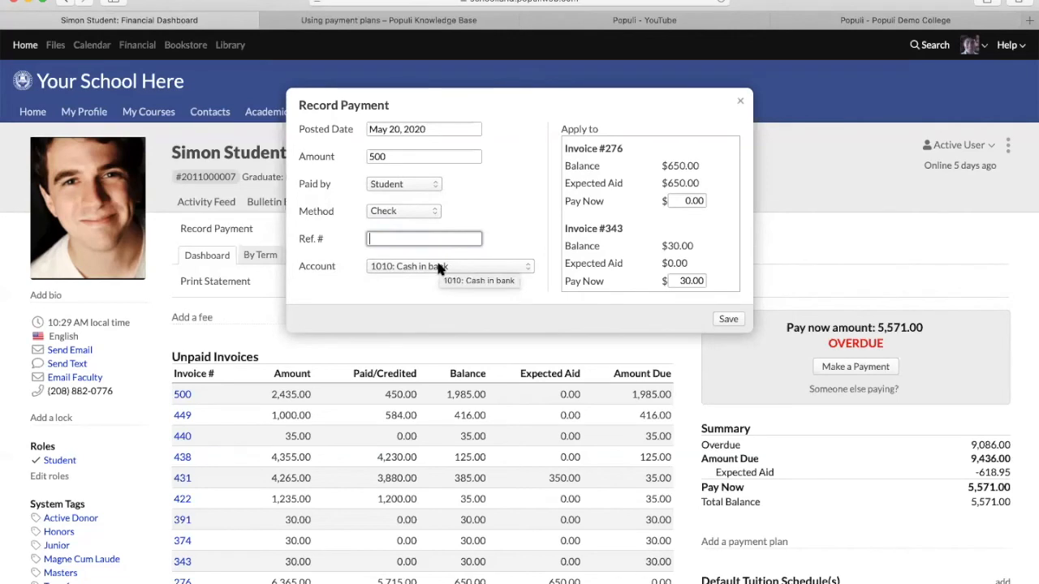
click(439, 267)
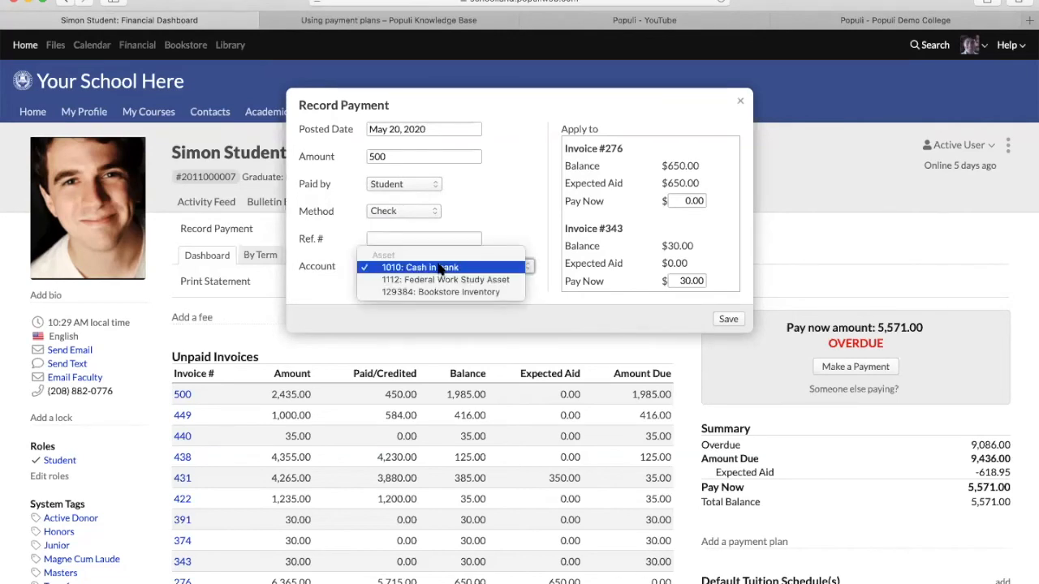
click(439, 267)
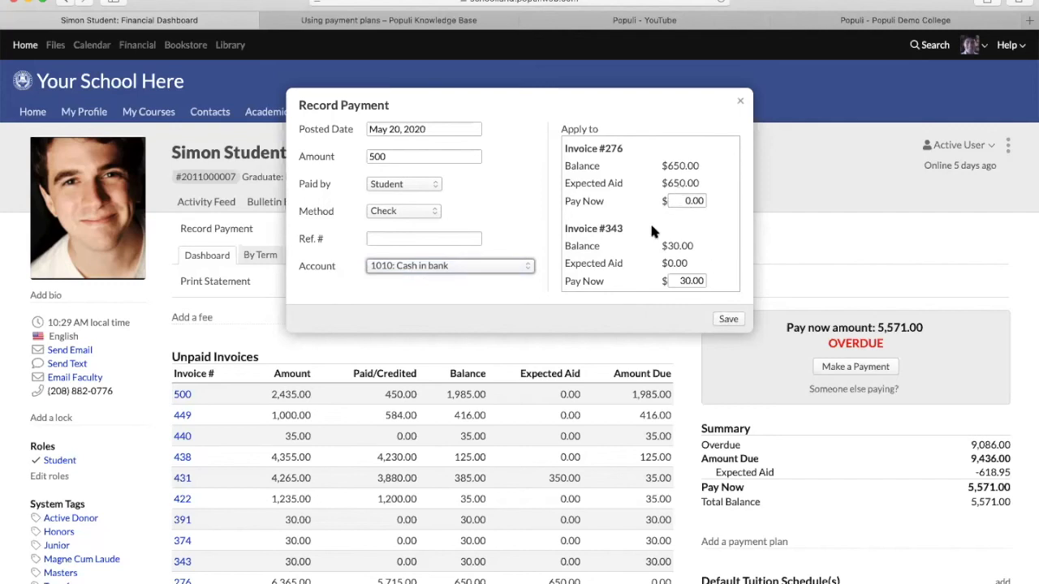
- Review the Apply to invoice list, including invoice 440's Pay Now amount, then discard the payment
scroll(654, 230, down, 6)
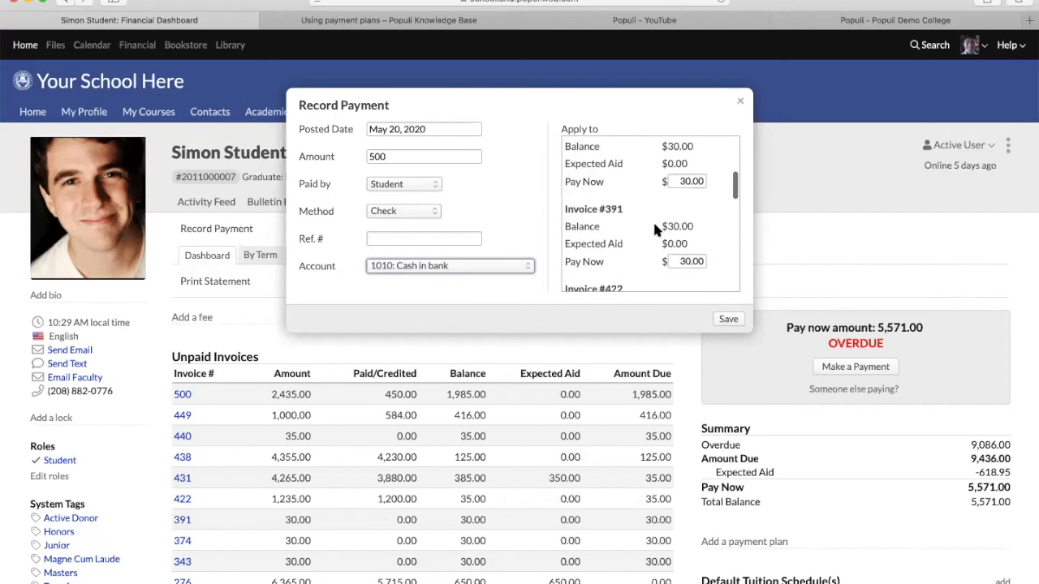
scroll(656, 224, down, 2)
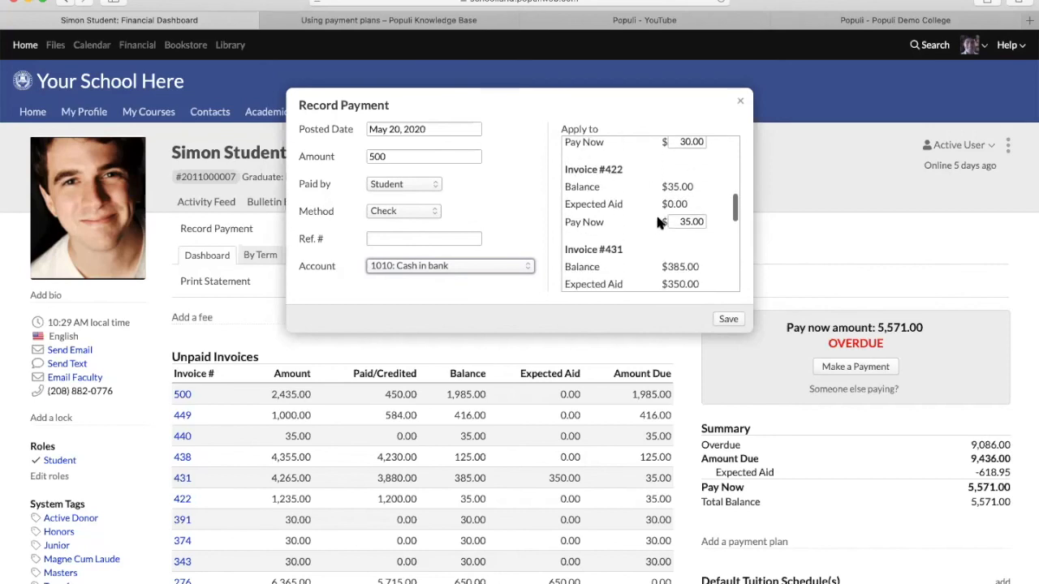
scroll(643, 230, down, 2)
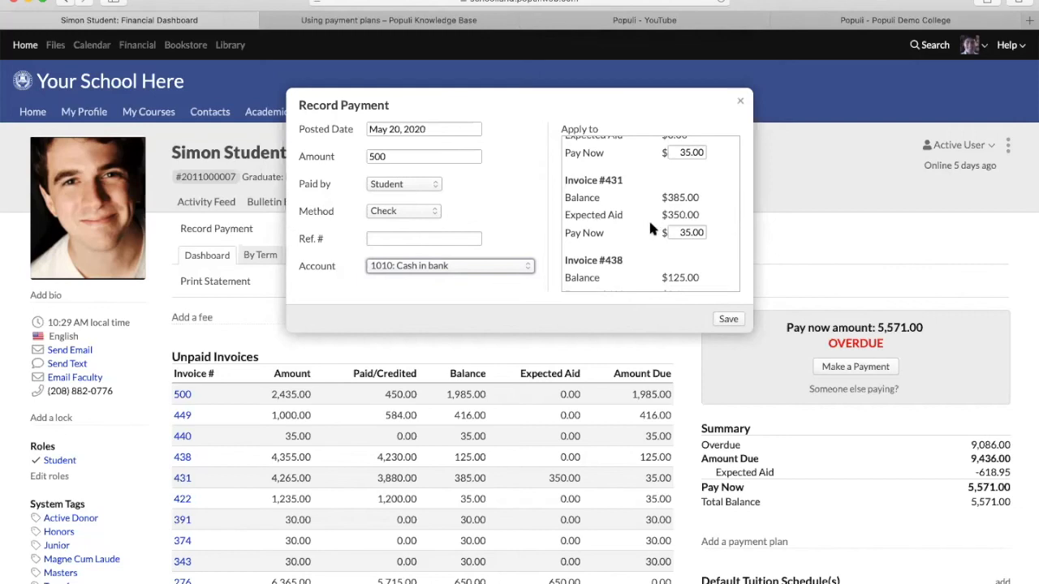
scroll(638, 238, down, 3)
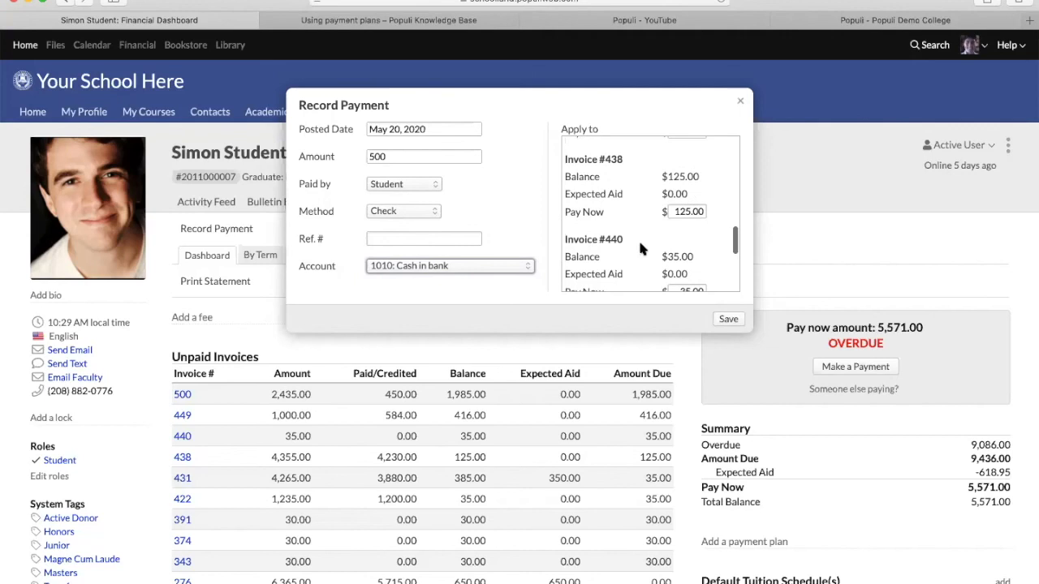
scroll(668, 219, down, 2)
click(686, 202)
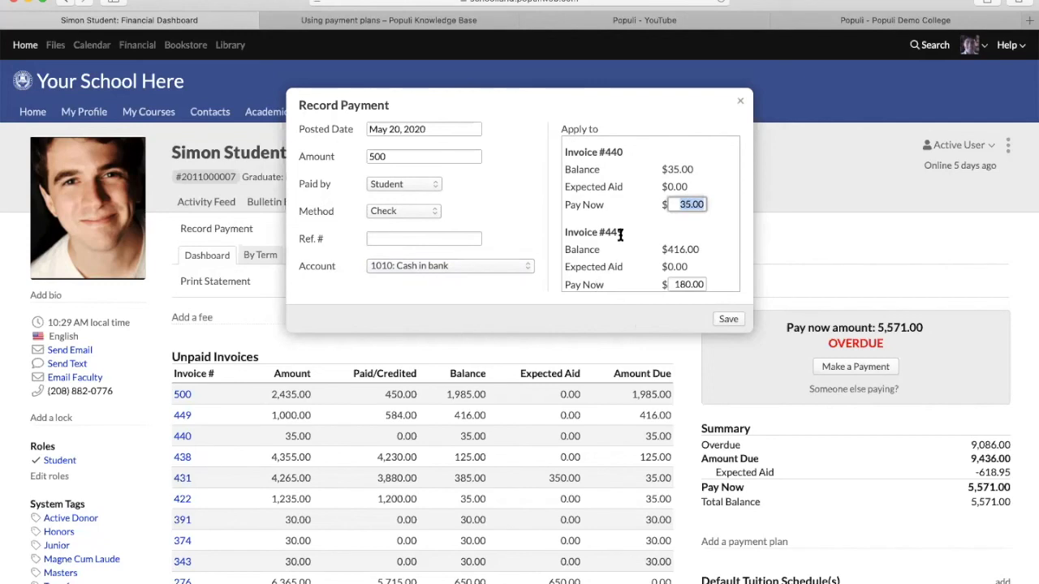
scroll(620, 234, down, 2)
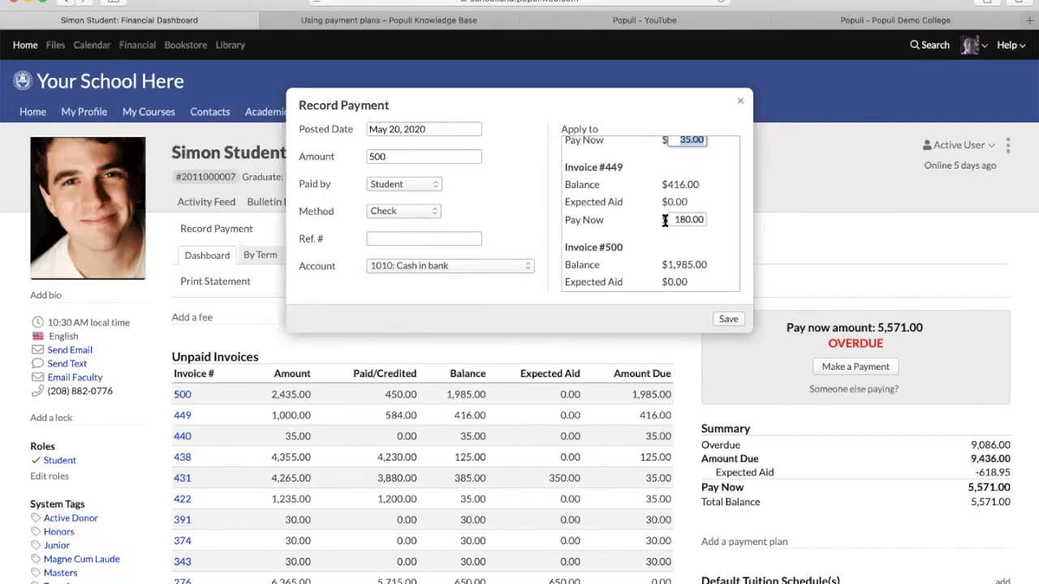
scroll(654, 213, down, 1)
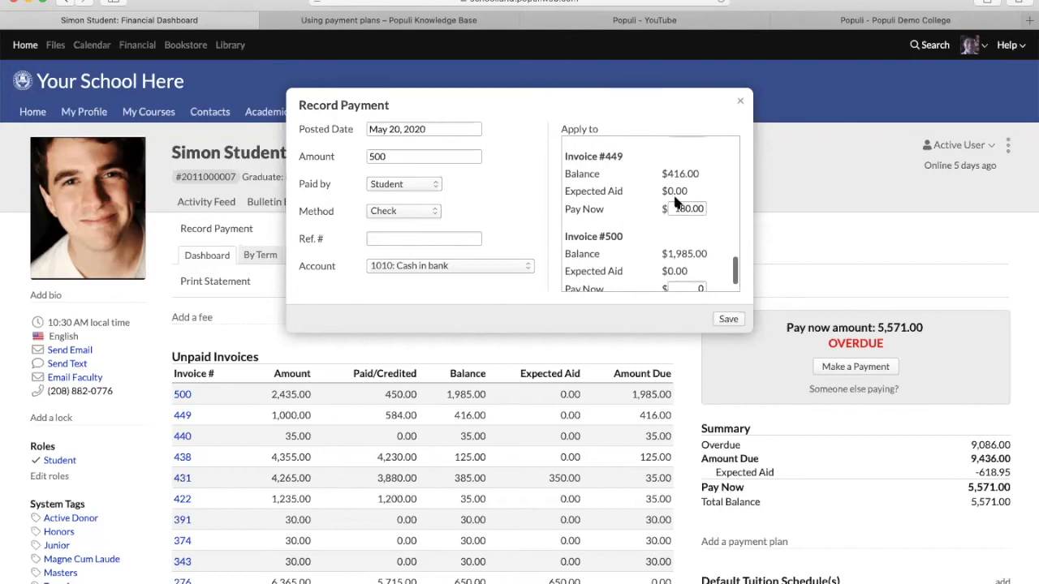
click(742, 104)
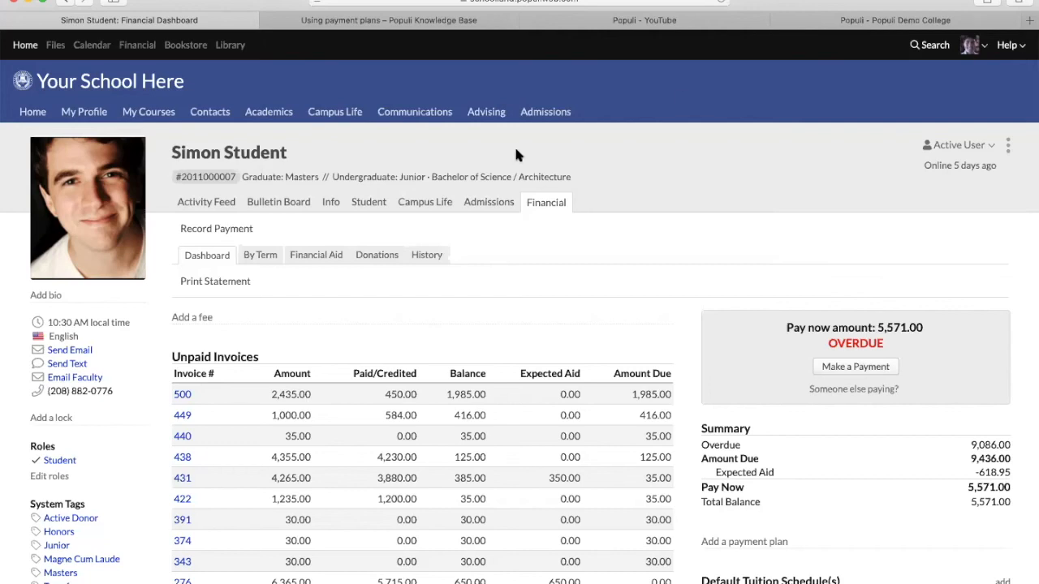
- Go to the Financial area's settings page
click(137, 46)
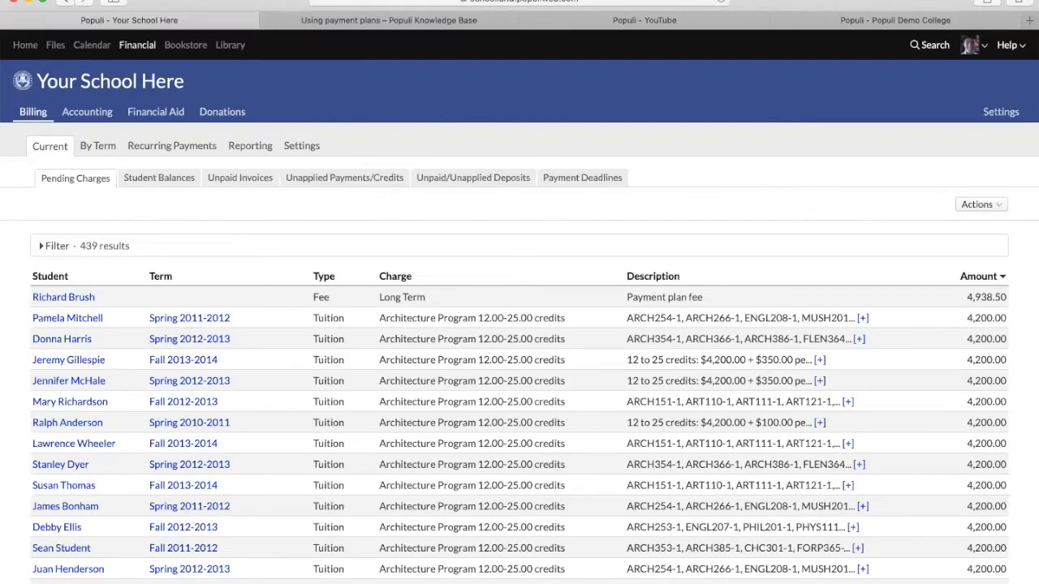
click(1001, 111)
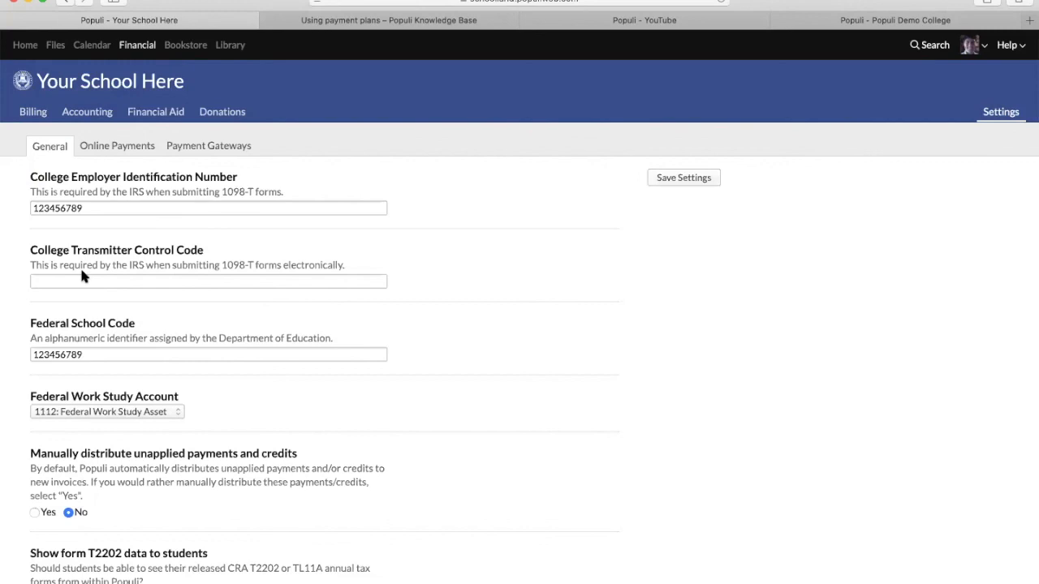
scroll(81, 272, down, 10)
scroll(81, 267, up, 10)
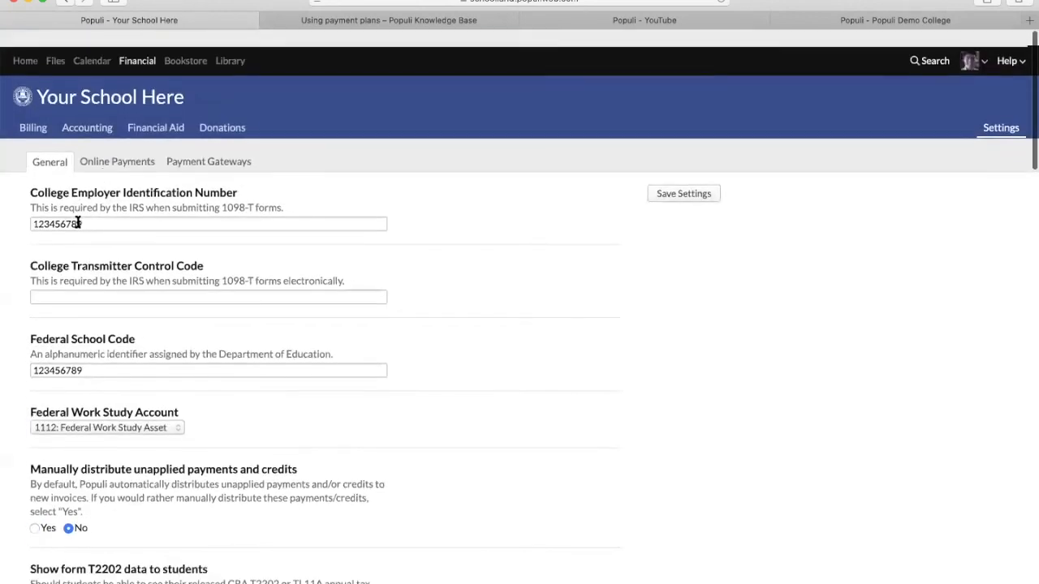
- Review Online Payments settings, including the 3% convenience fee and Both Simple and Plan recurring payments
click(121, 162)
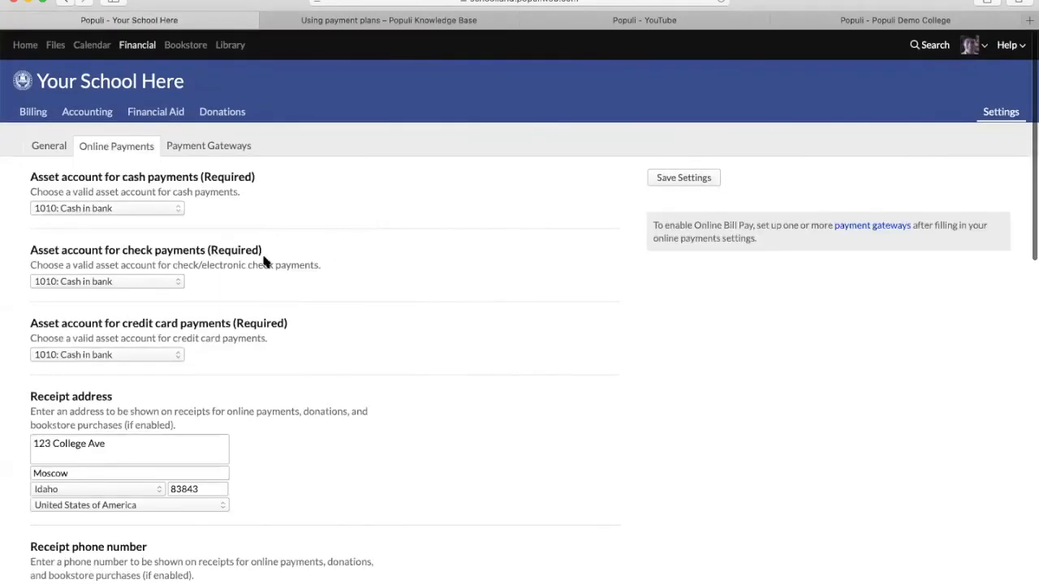
scroll(311, 347, down, 5)
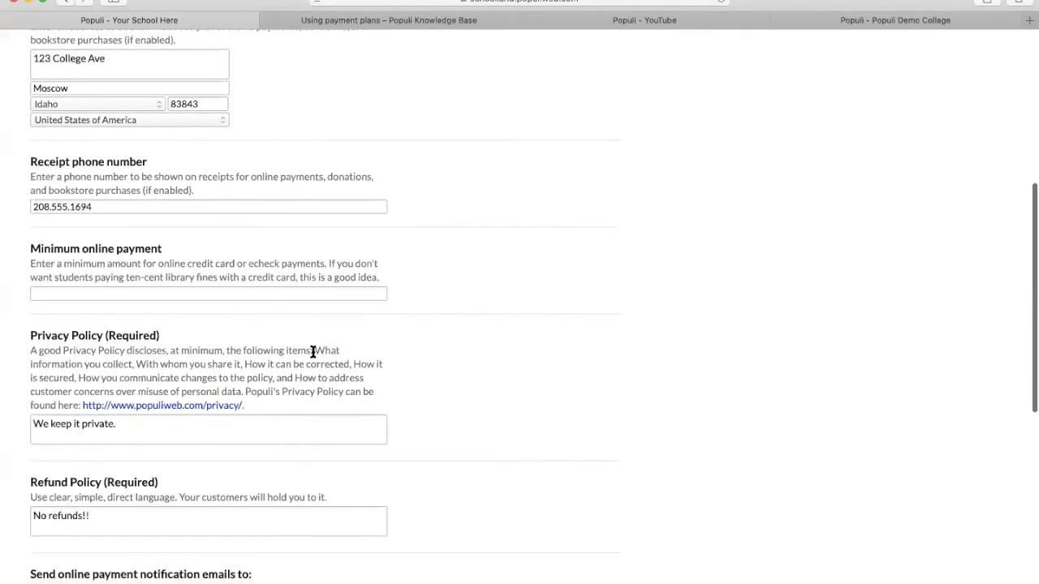
scroll(312, 349, down, 3)
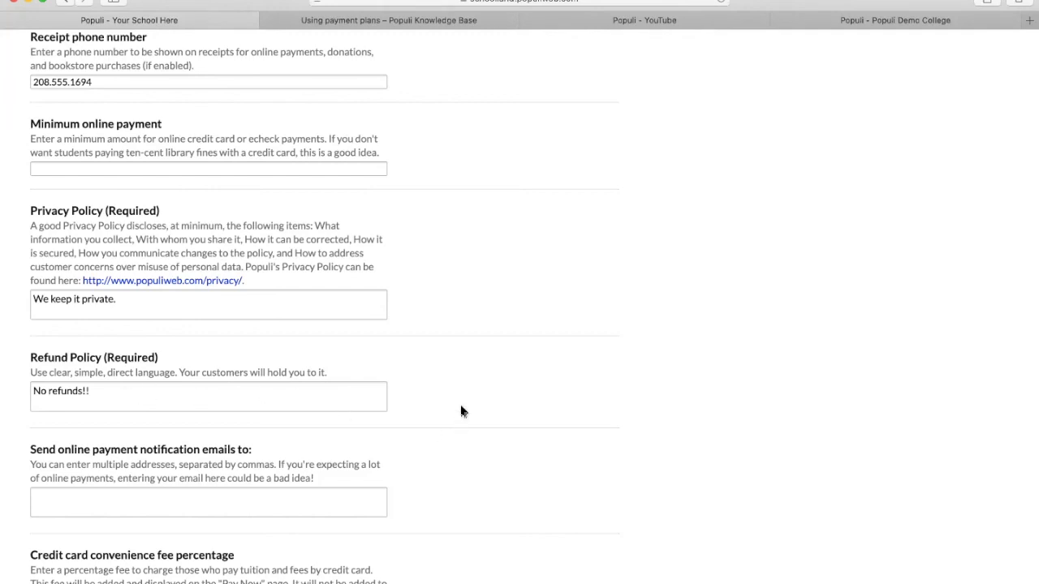
scroll(461, 410, down, 1)
scroll(460, 410, down, 5)
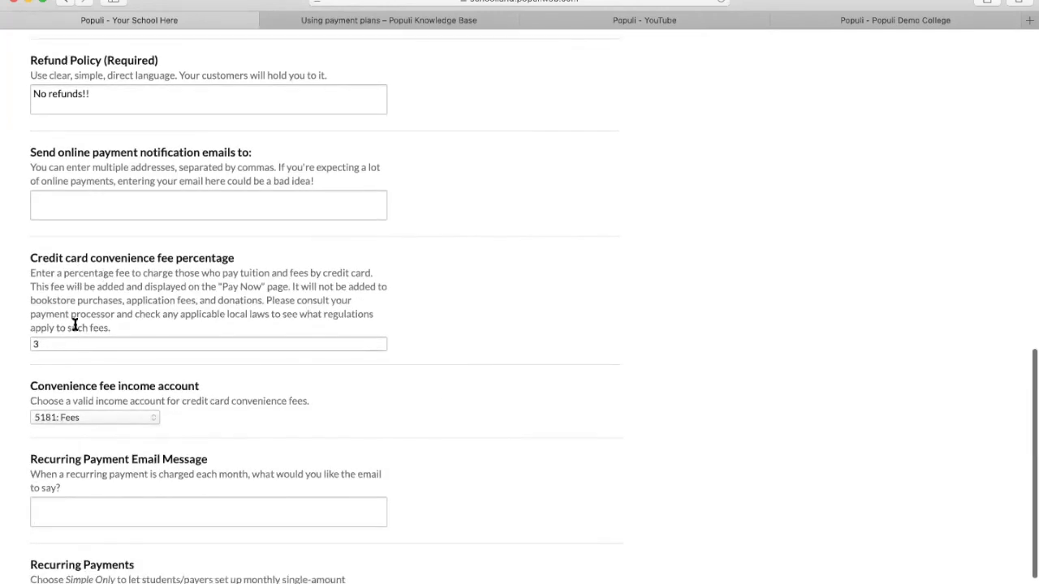
scroll(160, 427, down, 2)
scroll(559, 349, up, 9)
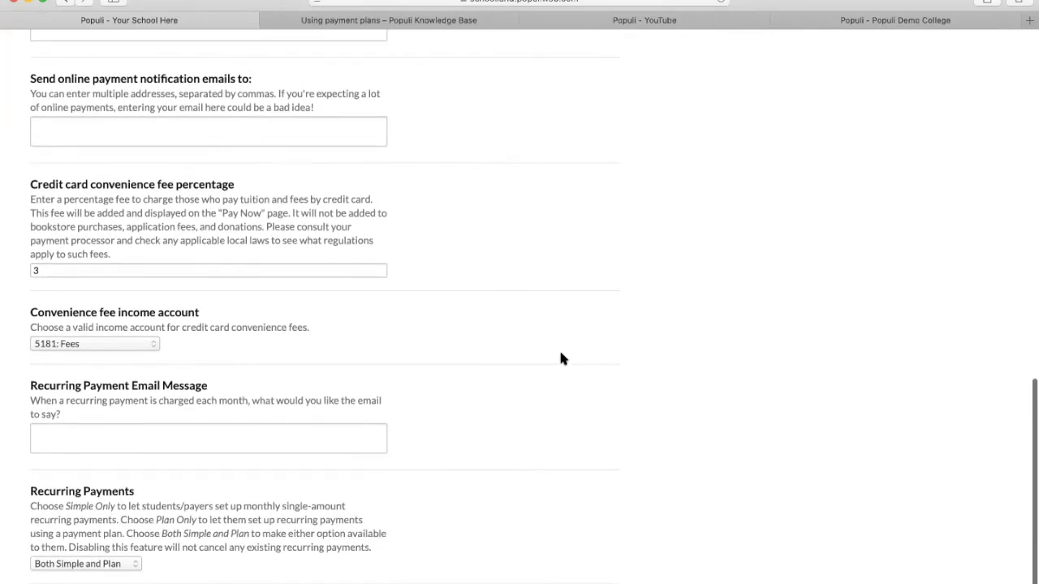
scroll(556, 357, up, 6)
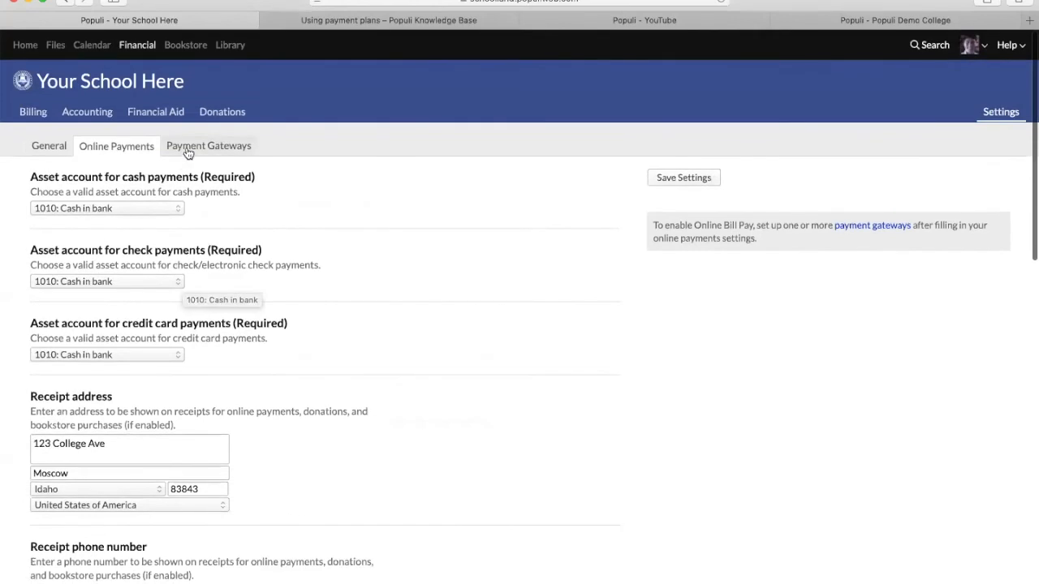
- Preview a new payment gateway with Authorize.Net as provider, then discard it without saving
click(191, 149)
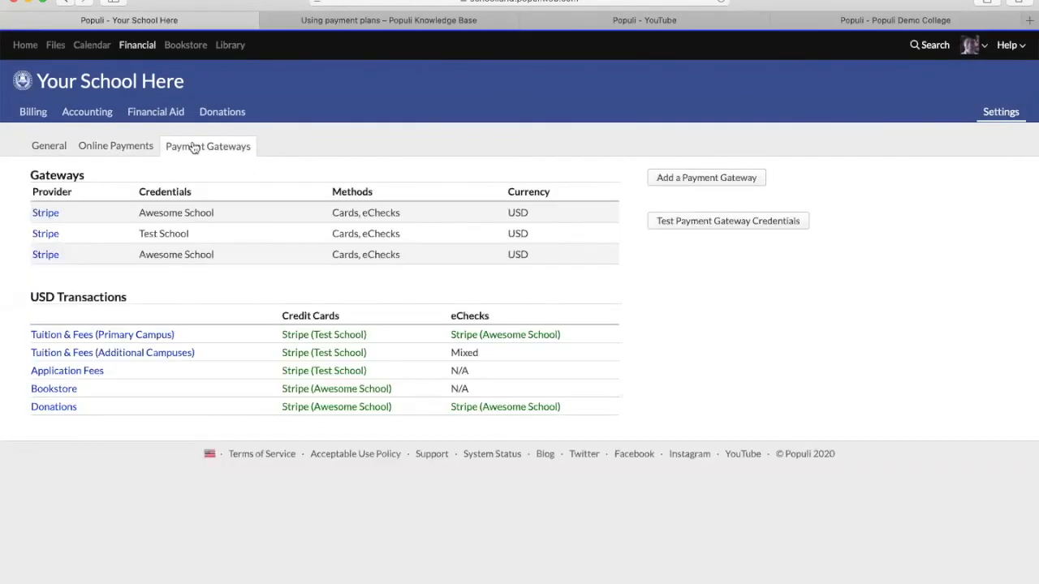
click(699, 179)
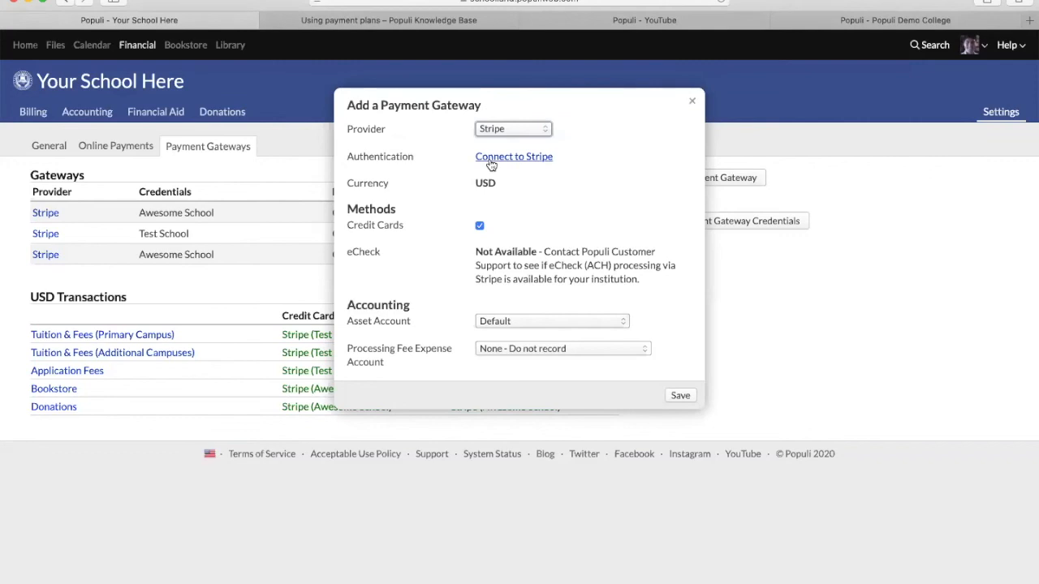
click(505, 132)
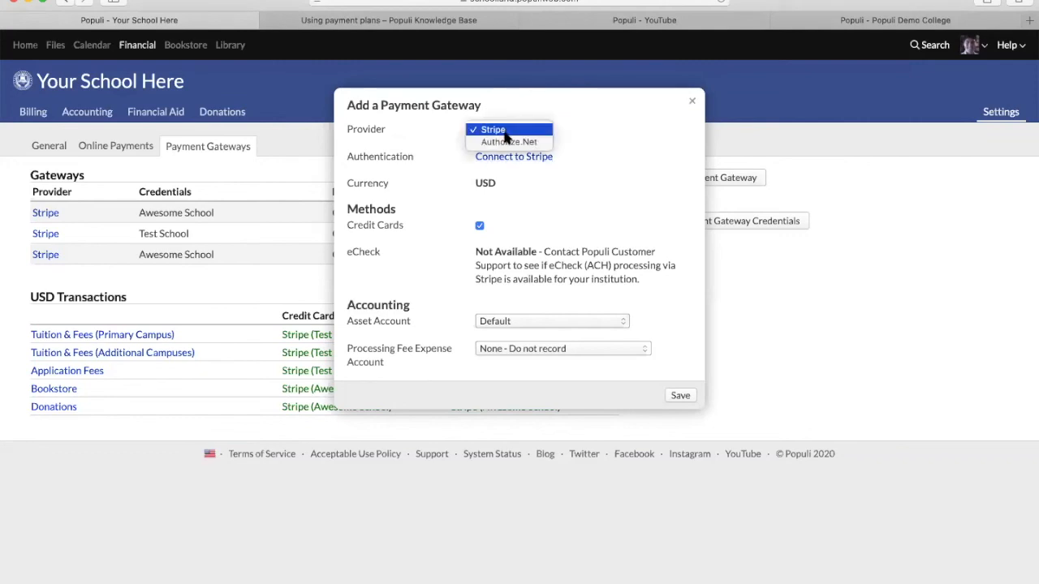
click(505, 142)
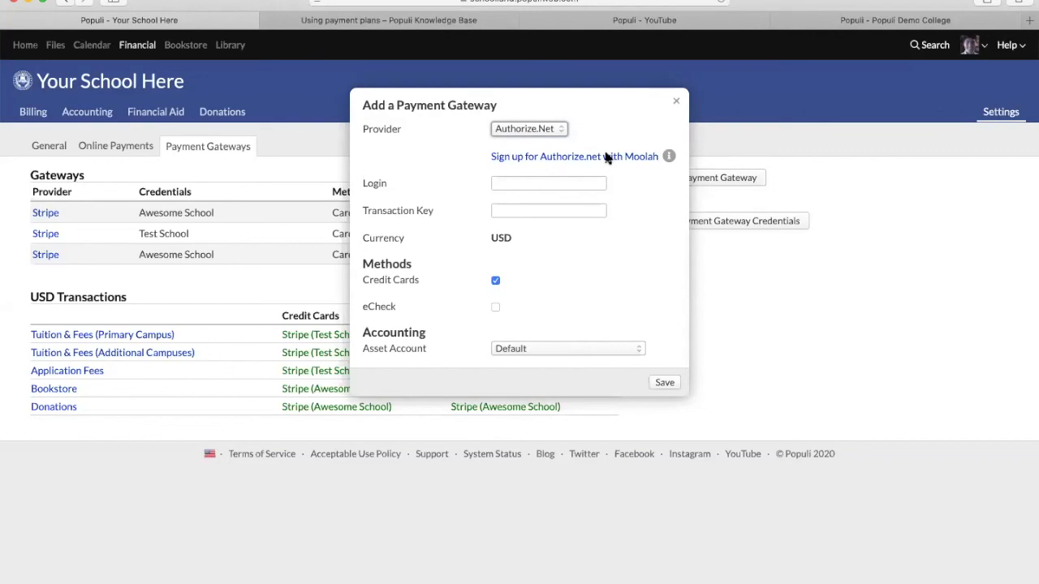
click(679, 105)
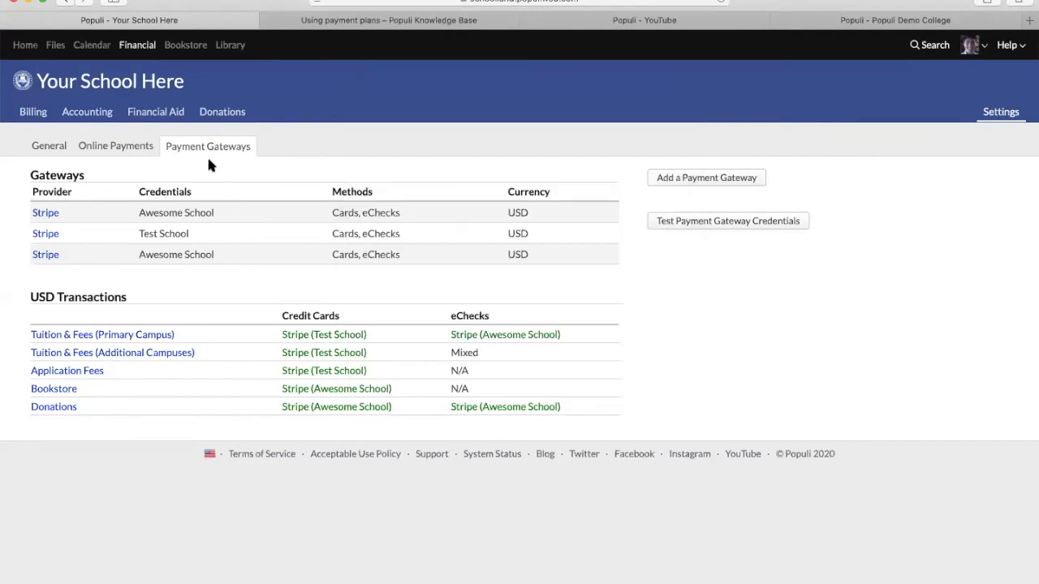
click(100, 153)
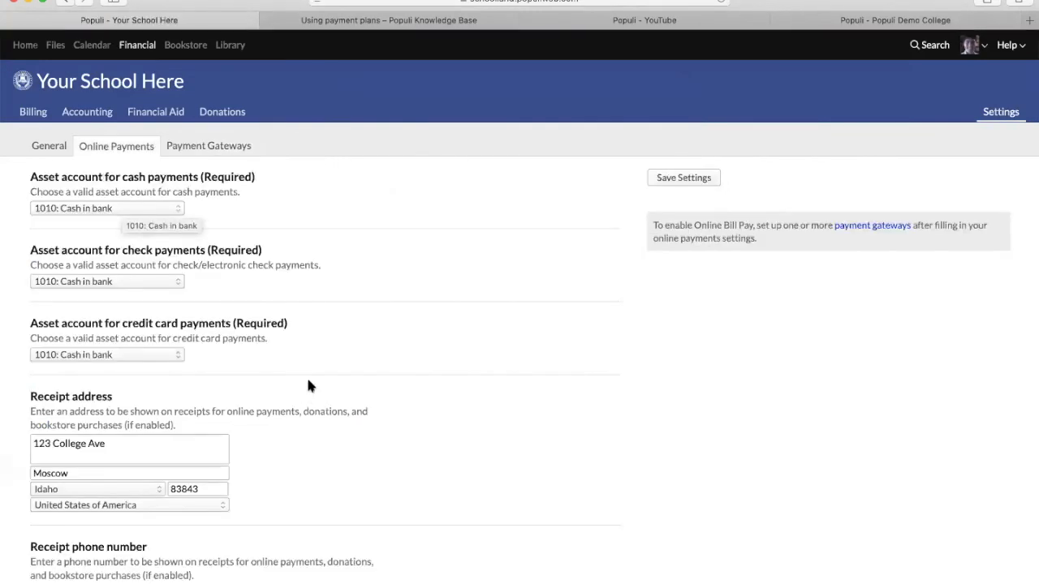
- Keep Recurring Payments at Both Simple and Plan, then go to Billing's Pending Charges list
scroll(307, 375, down, 5)
scroll(307, 380, down, 10)
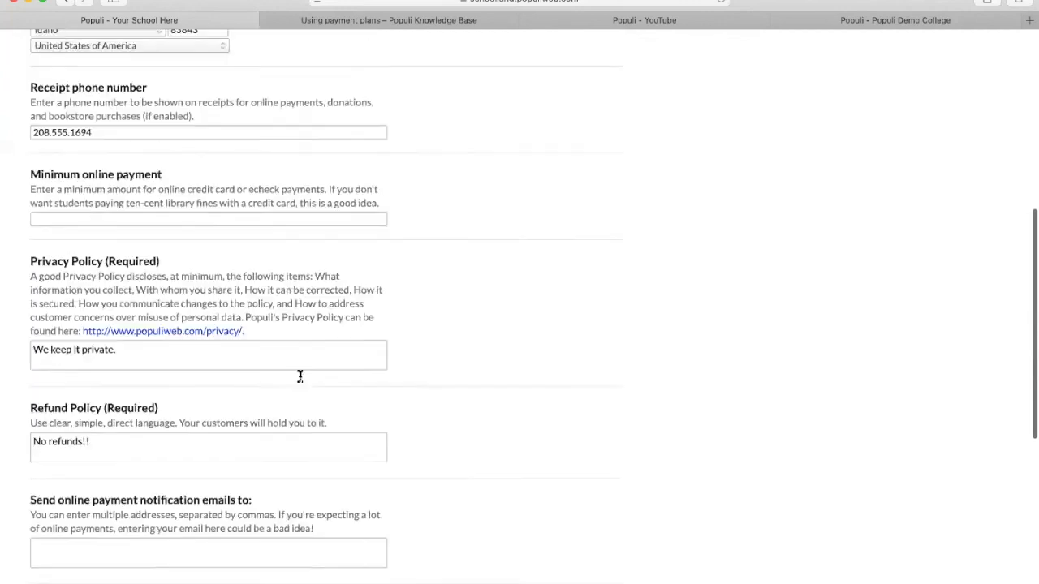
scroll(297, 380, down, 4)
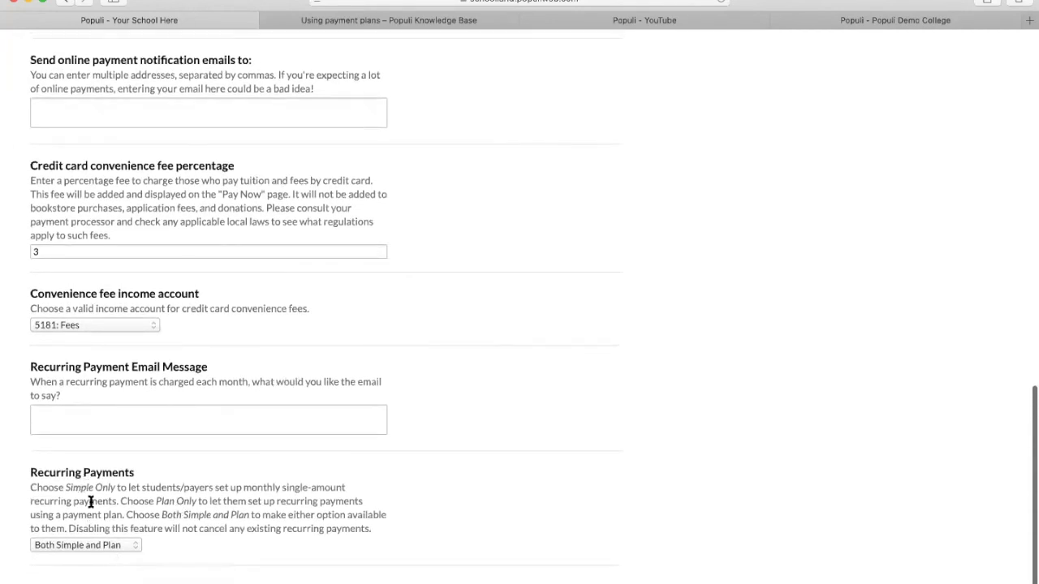
click(105, 548)
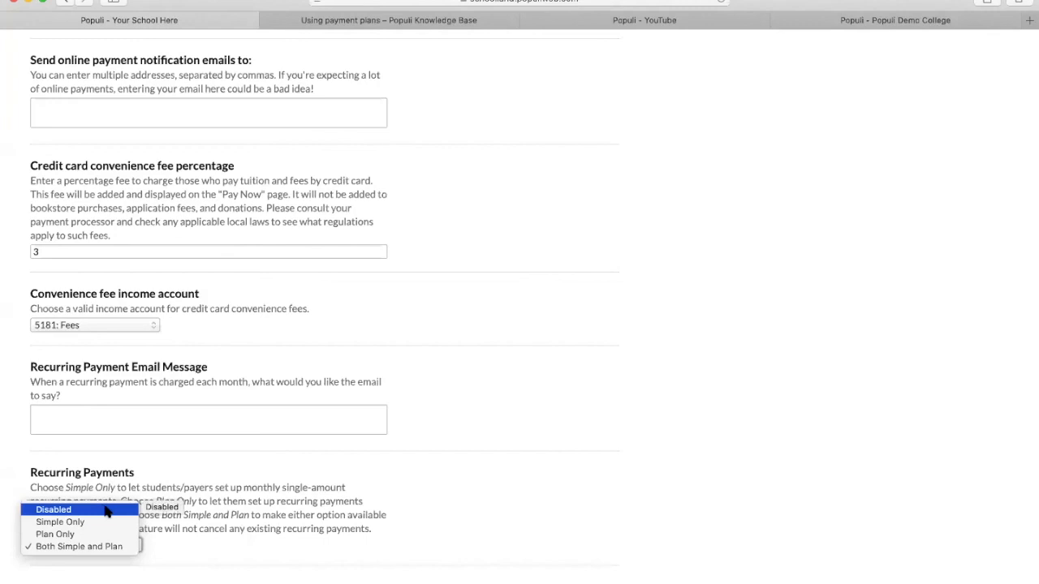
click(364, 491)
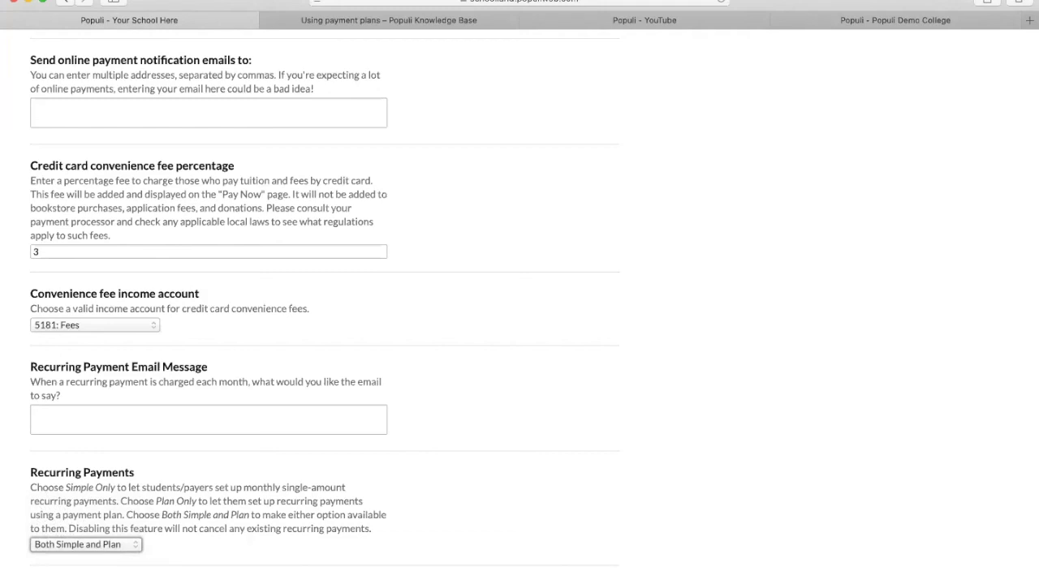
scroll(447, 348, up, 10)
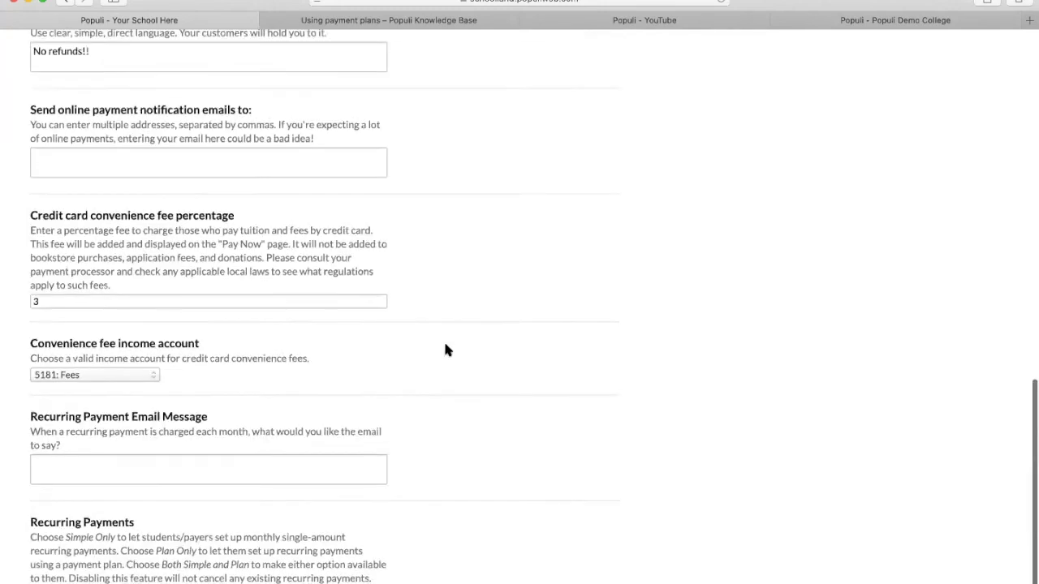
click(33, 116)
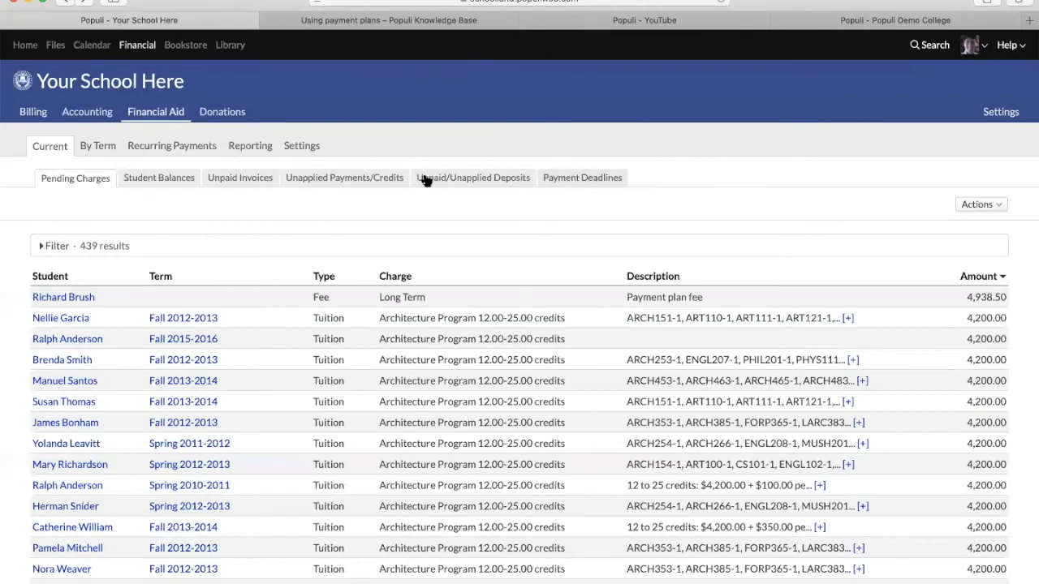
- Open the Test Payment Plan from the billing settings' Payment Plans list
click(302, 147)
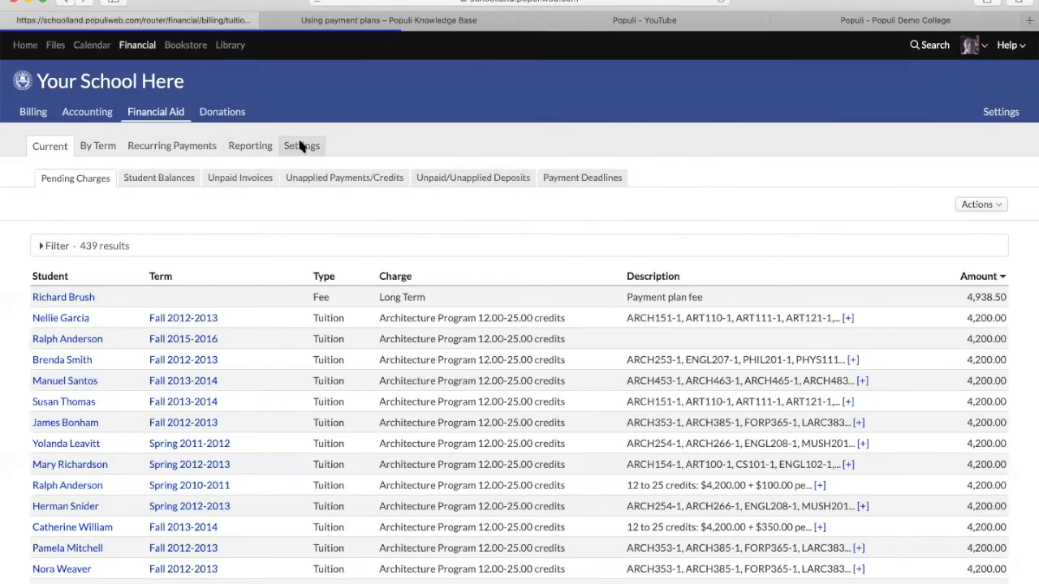
click(382, 178)
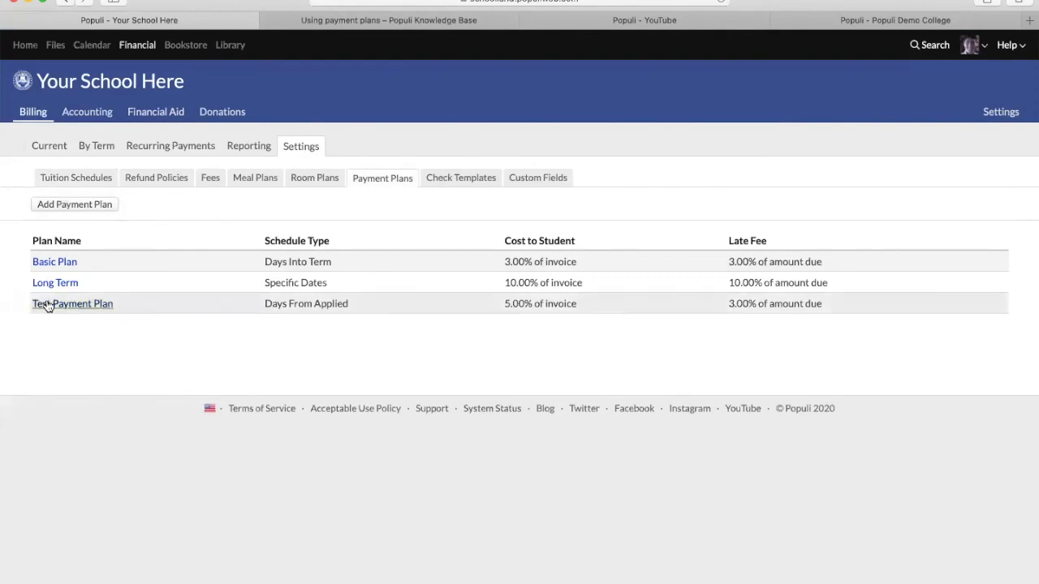
click(42, 302)
scroll(211, 330, down, 5)
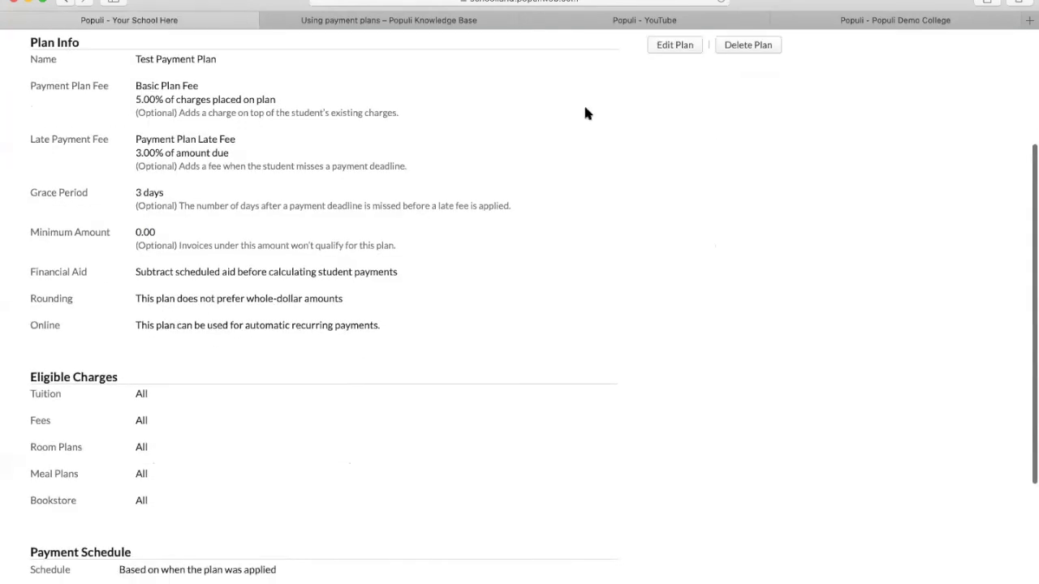
- Enter and cancel Edit Plan twice, leaving the 5.00% plan fee and 3.00% late fee unchanged
click(674, 45)
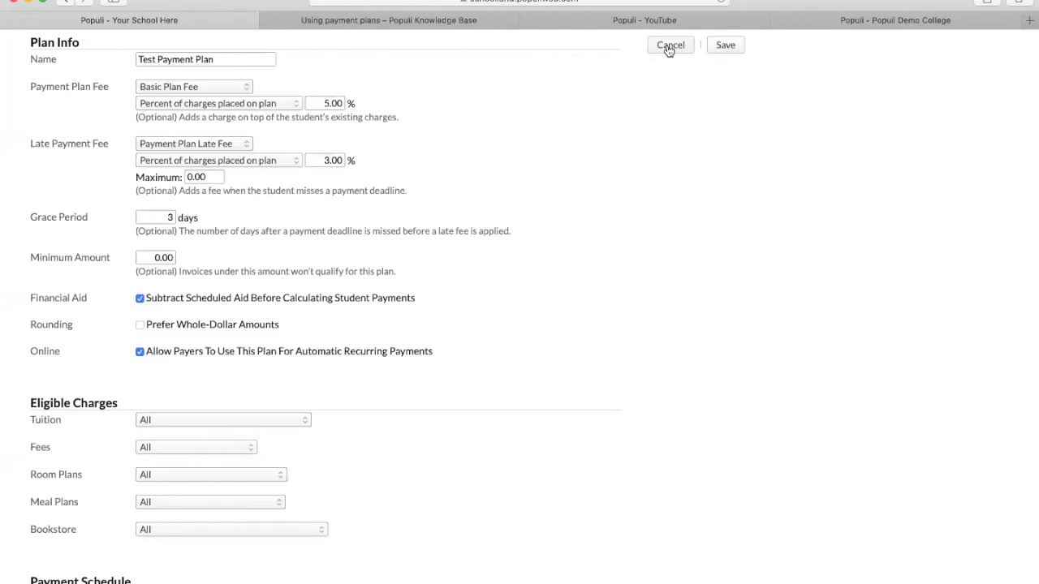
click(668, 49)
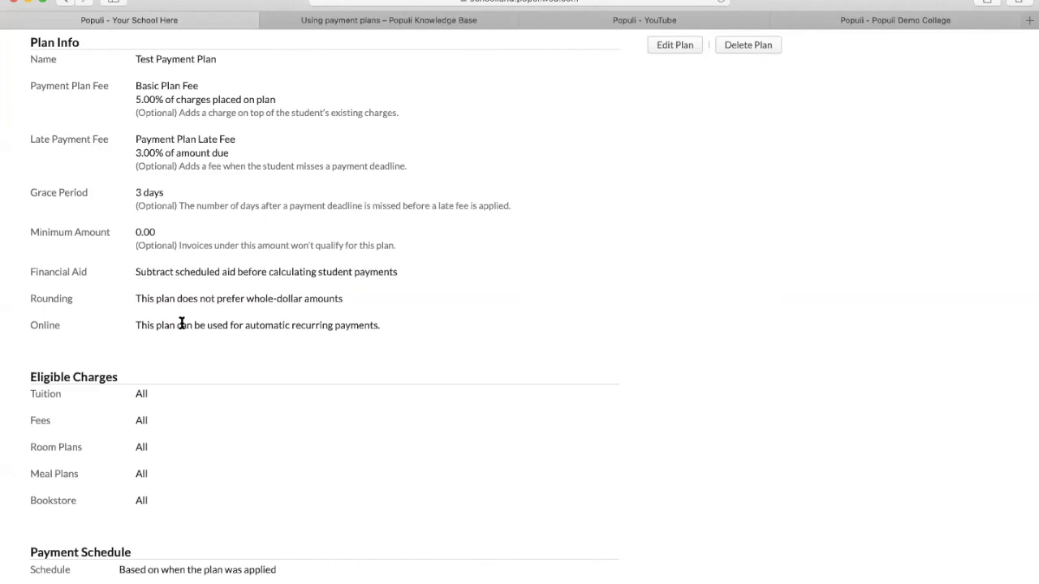
click(662, 46)
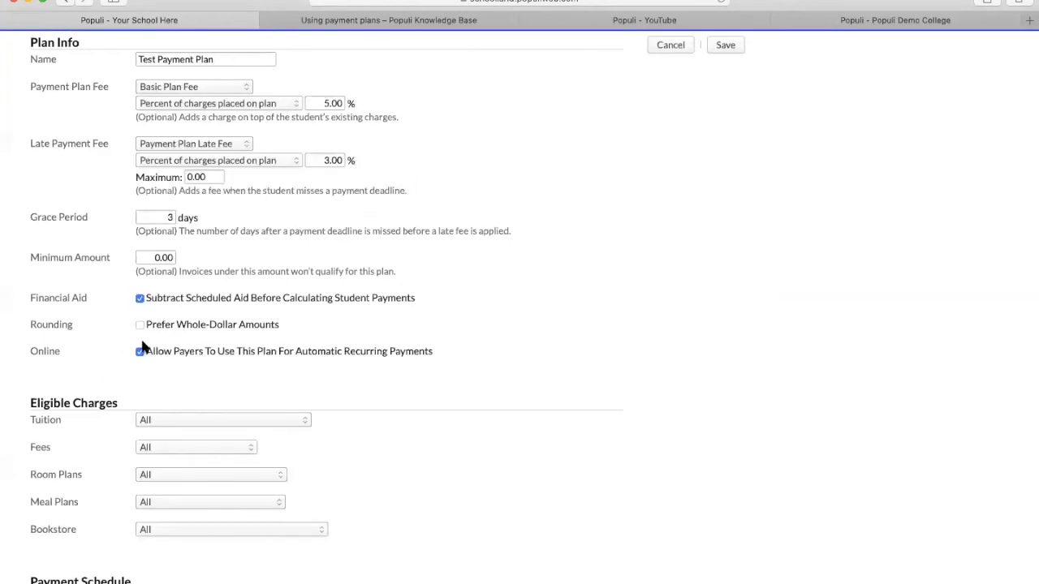
click(672, 45)
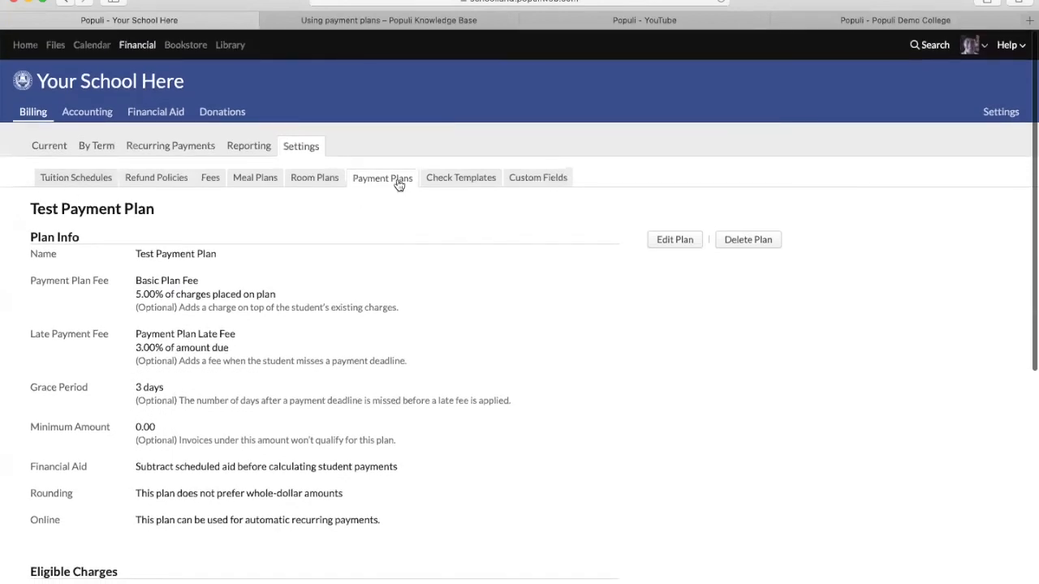
click(399, 180)
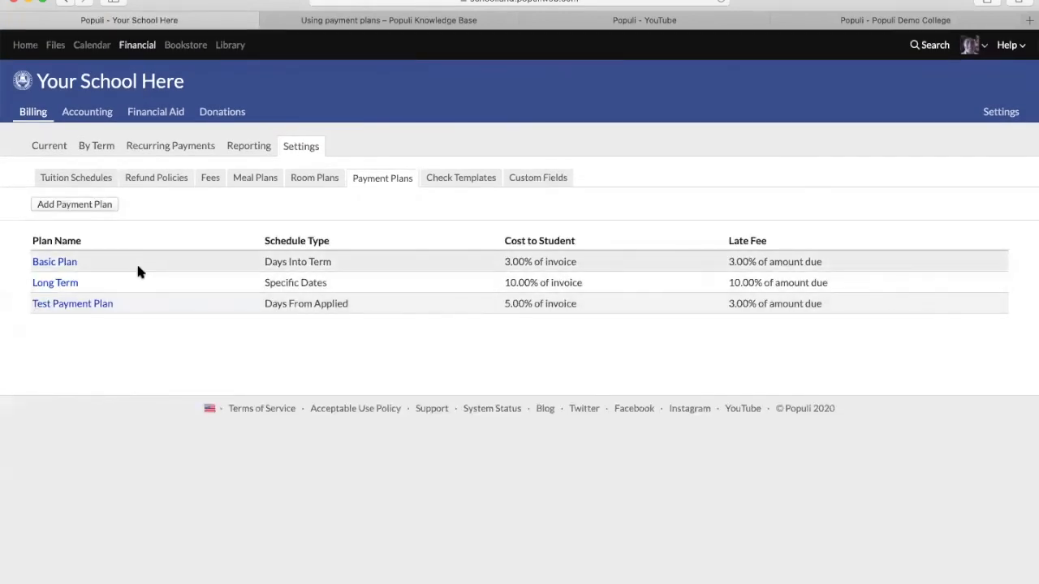
- View the Long Term payment plan's details, then go to the Home dashboard
click(58, 286)
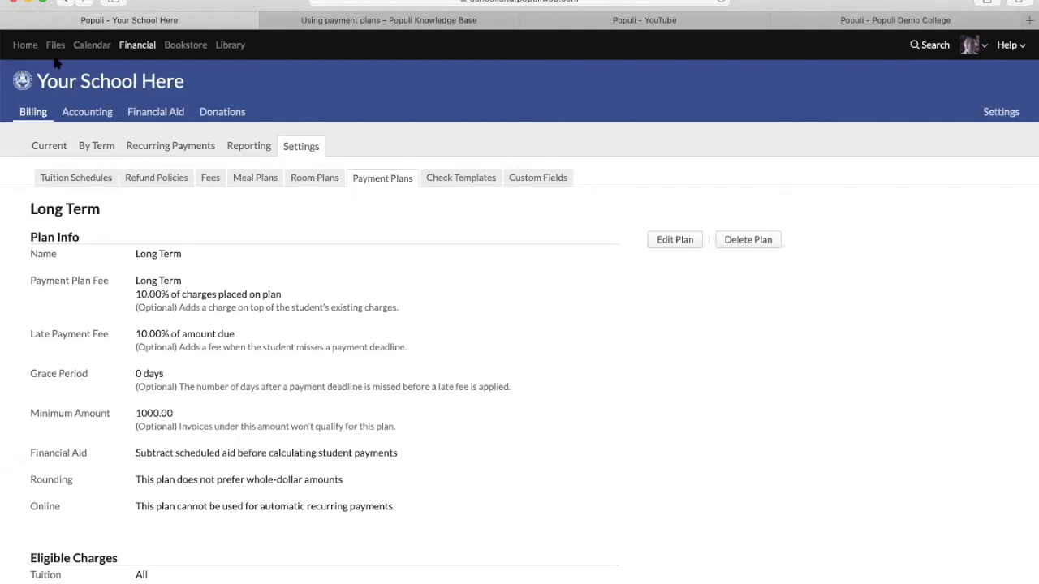
click(25, 45)
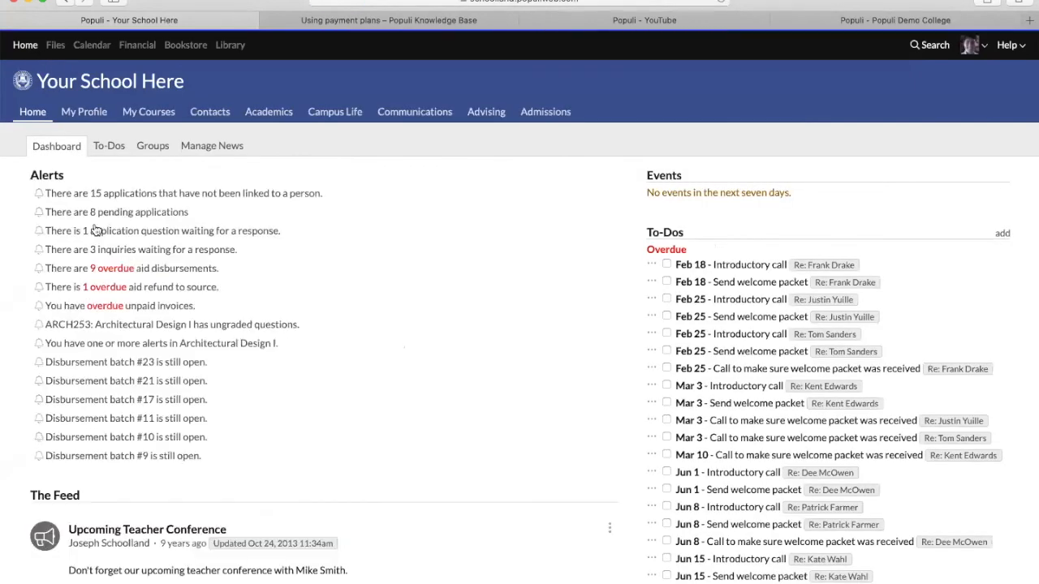
- Preview paying overdue invoices via payment plan, keeping Basic Plan (319.96, 319.96, 320.08 estimates)
click(120, 306)
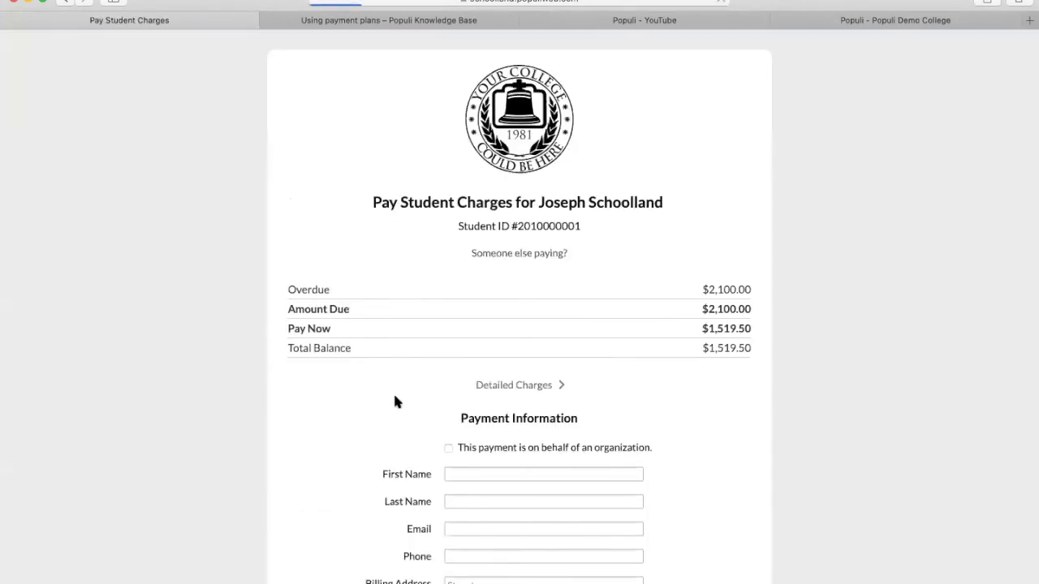
scroll(395, 402, down, 5)
click(528, 507)
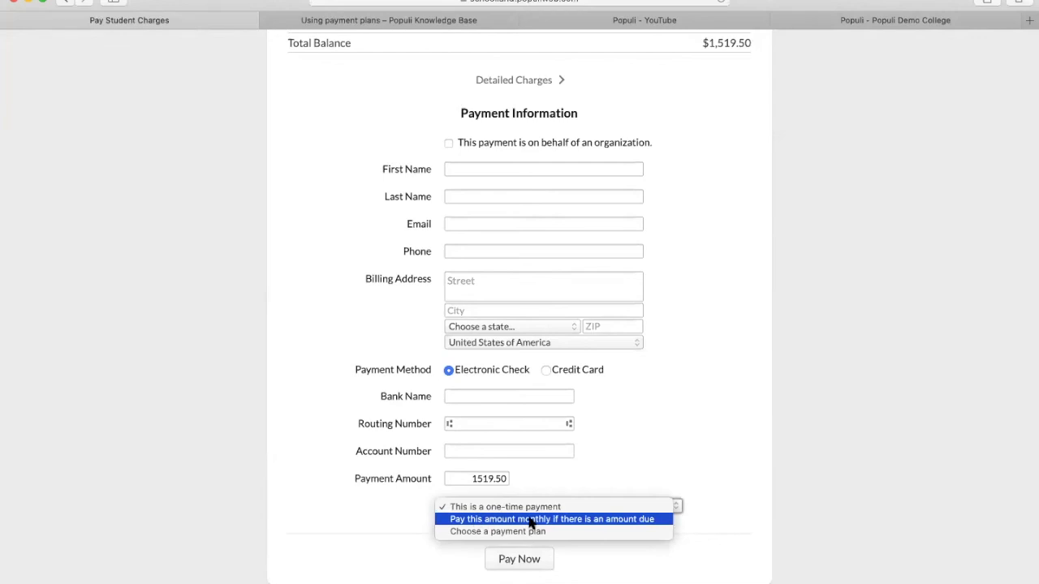
click(528, 532)
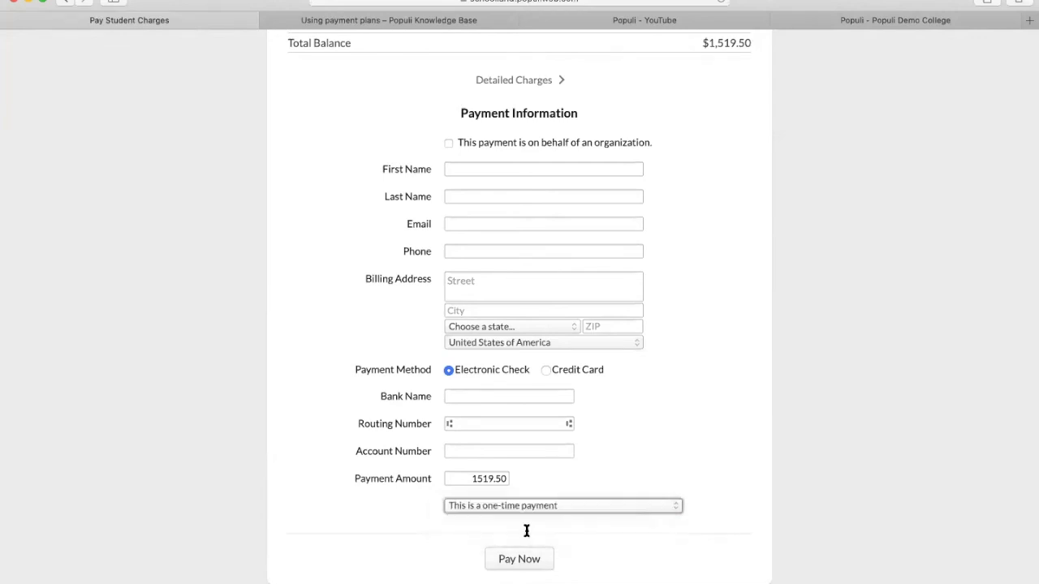
scroll(539, 512, down, 4)
click(576, 358)
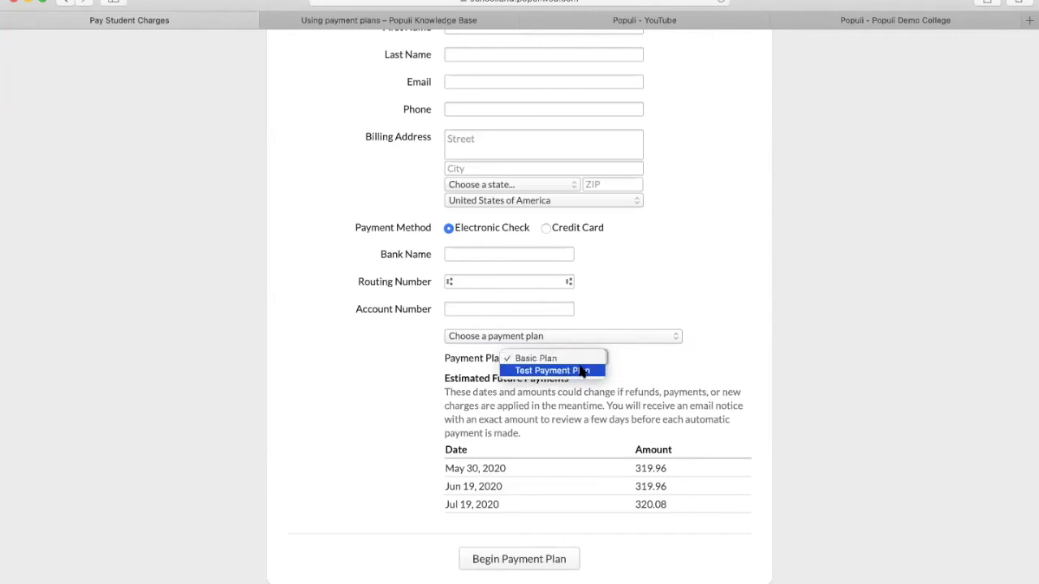
click(641, 369)
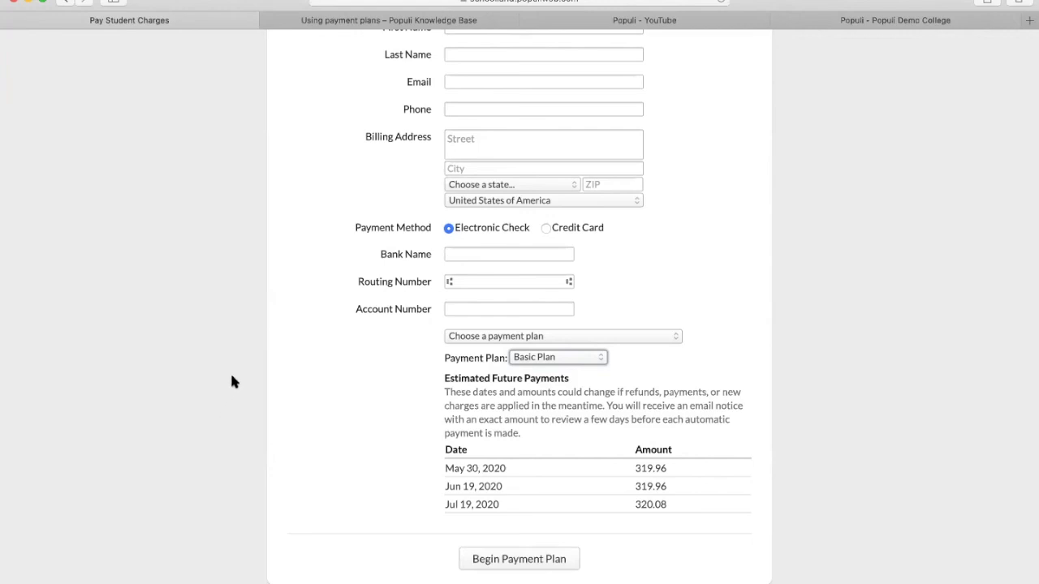
scroll(230, 382, up, 10)
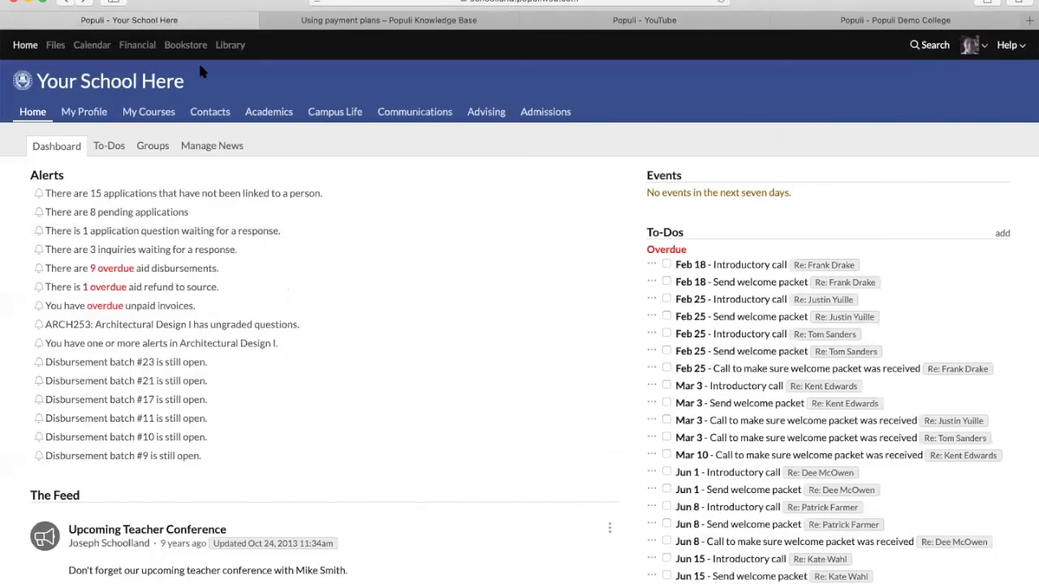
- Open a blank Flat Rate Add Fee form from billing Fees settings and view its Account choices
click(139, 47)
click(301, 146)
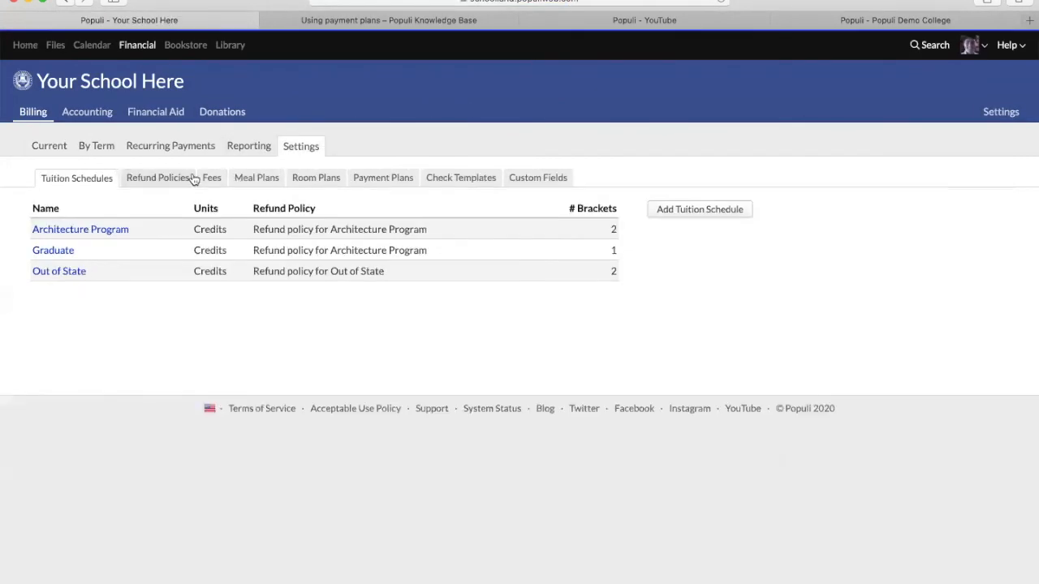
click(210, 177)
click(63, 204)
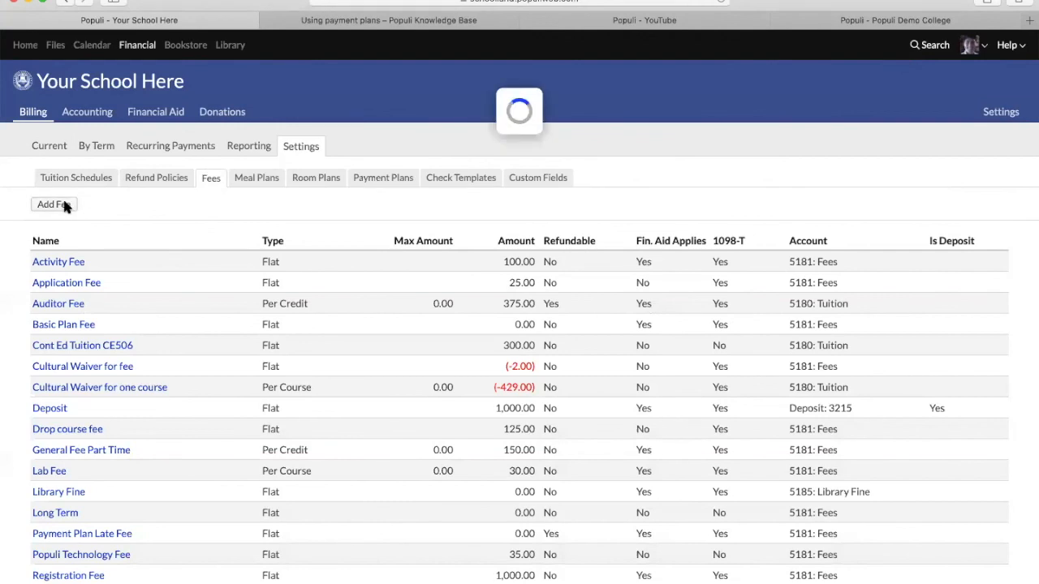
click(540, 318)
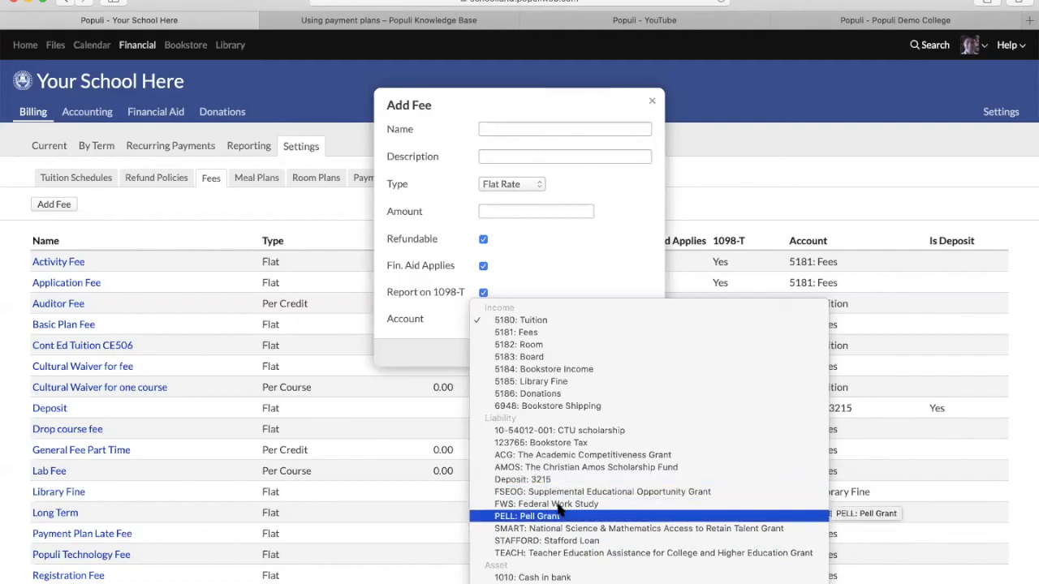
- Set the new fee's account to Deposit: 3215, tick Is Deposit, then discard the unsaved form
click(538, 479)
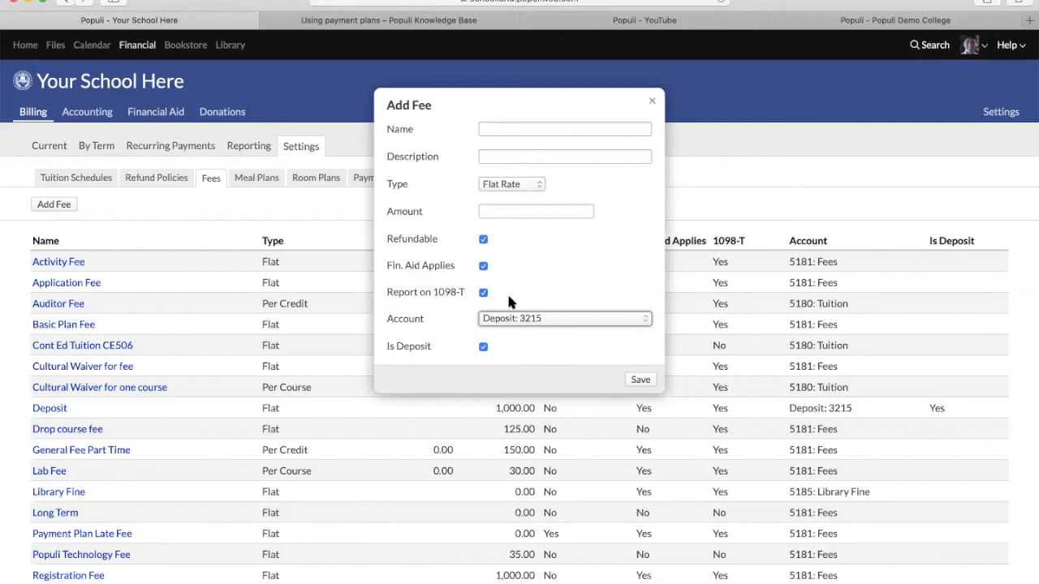
click(519, 321)
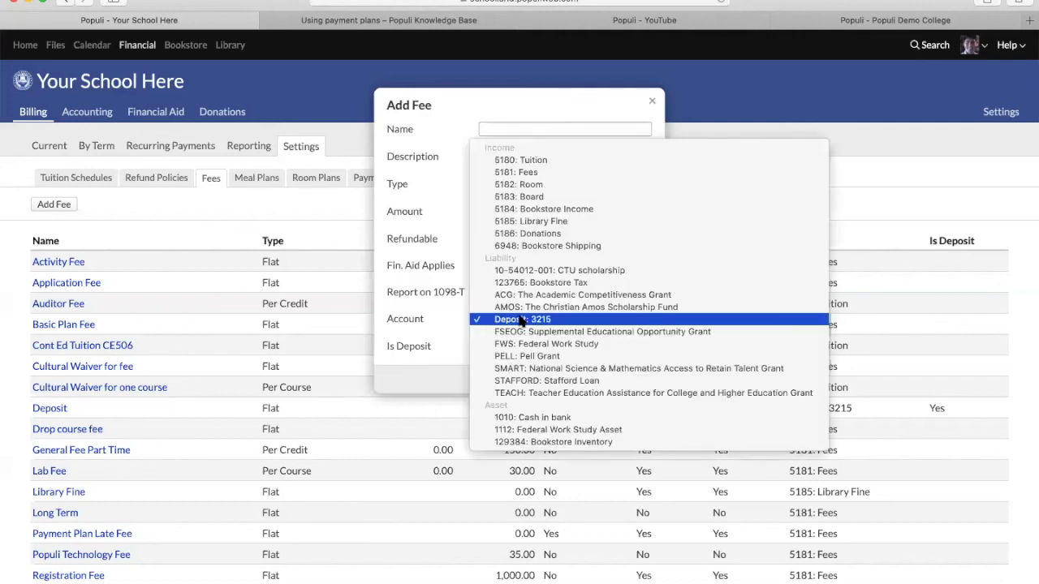
click(529, 172)
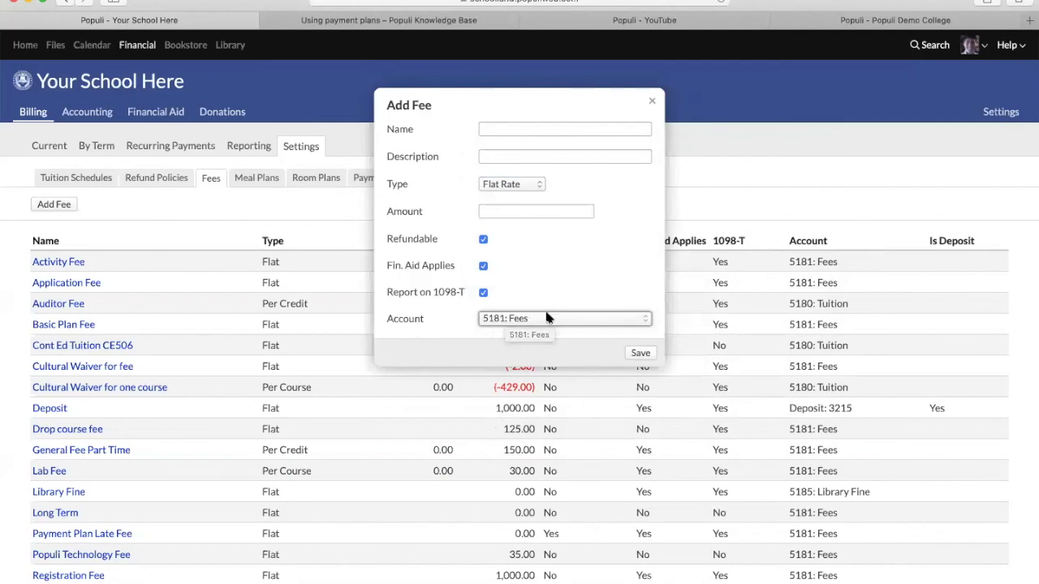
click(525, 320)
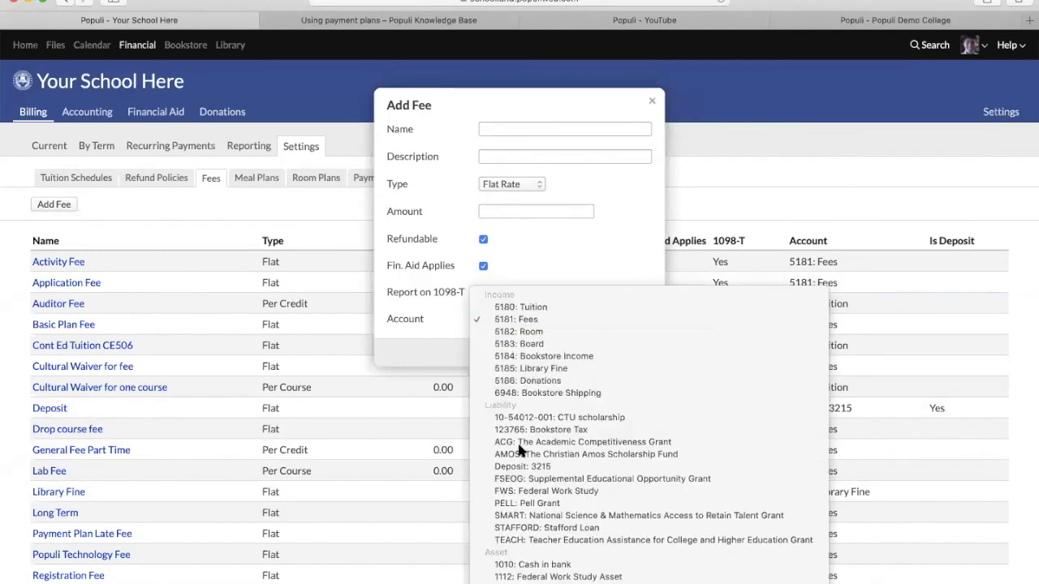
key(Return)
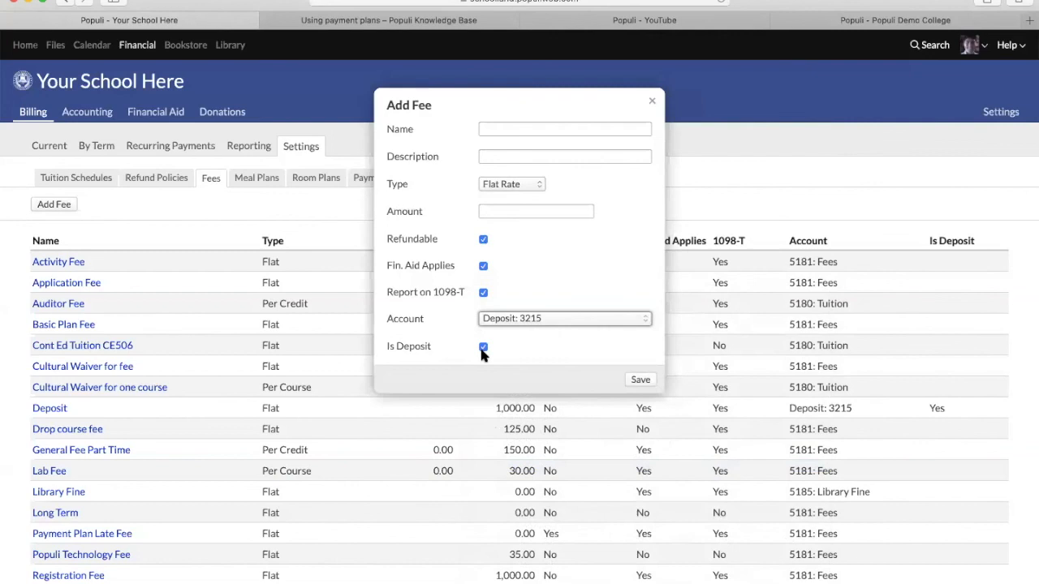
click(482, 347)
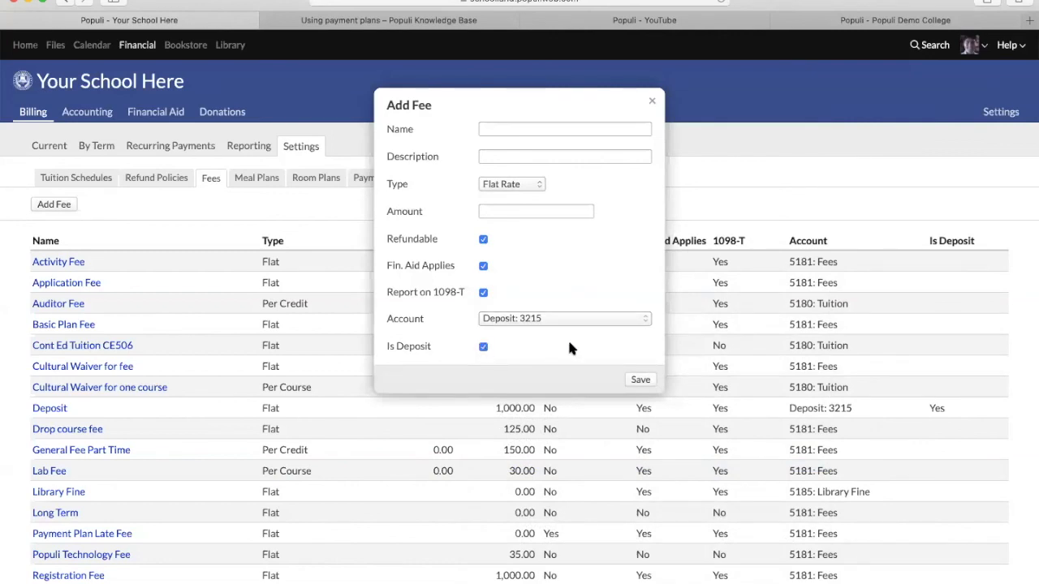
click(653, 106)
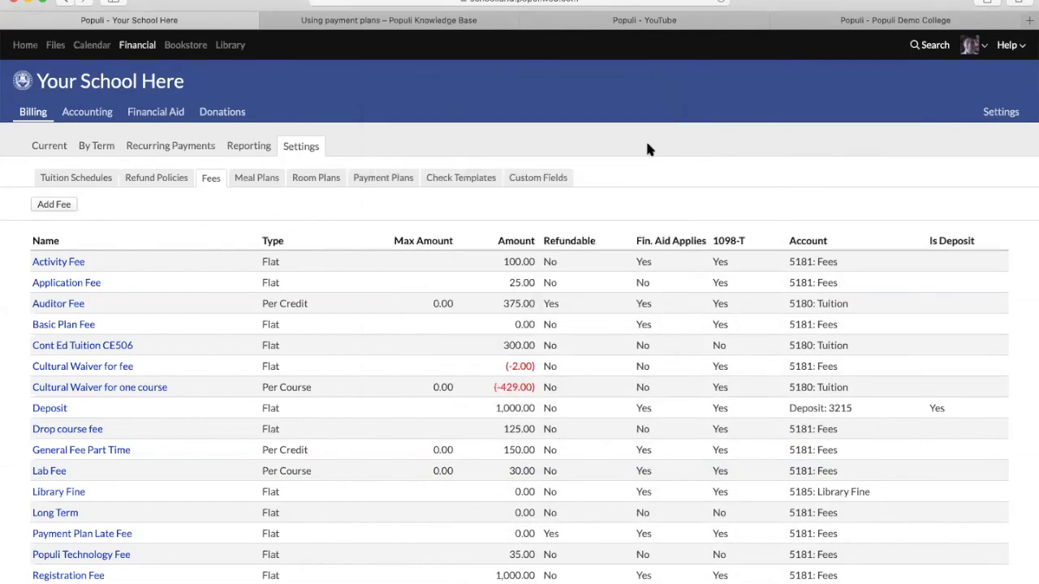
scroll(458, 456, down, 1)
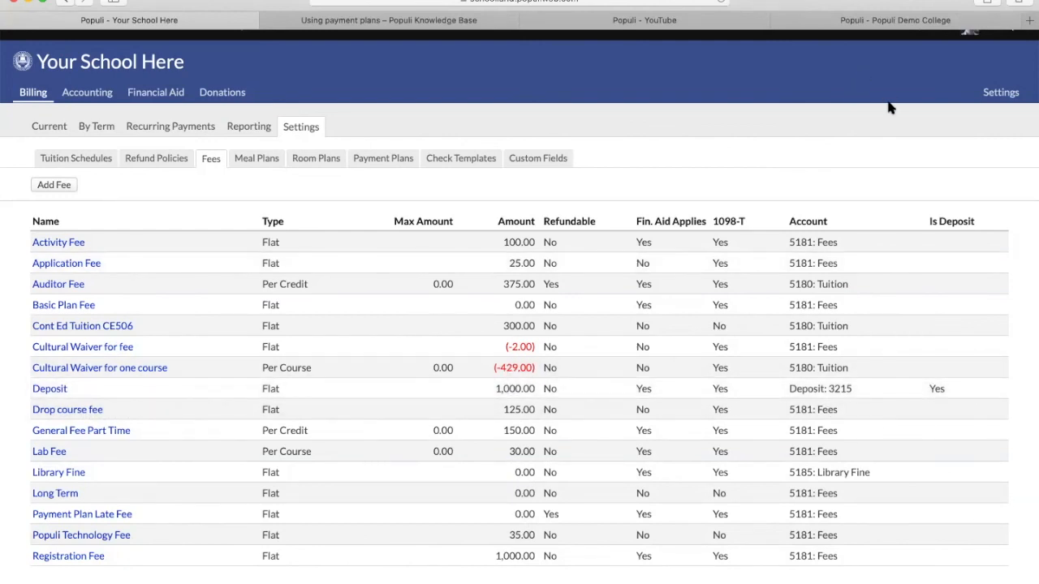
- Search for the student by name and view their Financial tab's Deposits Held section
scroll(889, 105, up, 2)
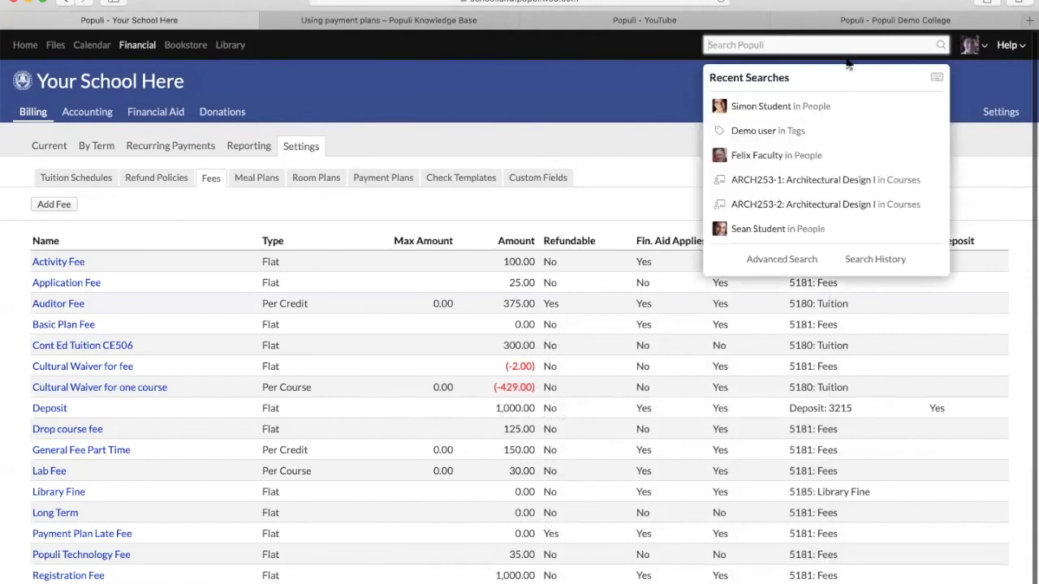
text(simon)
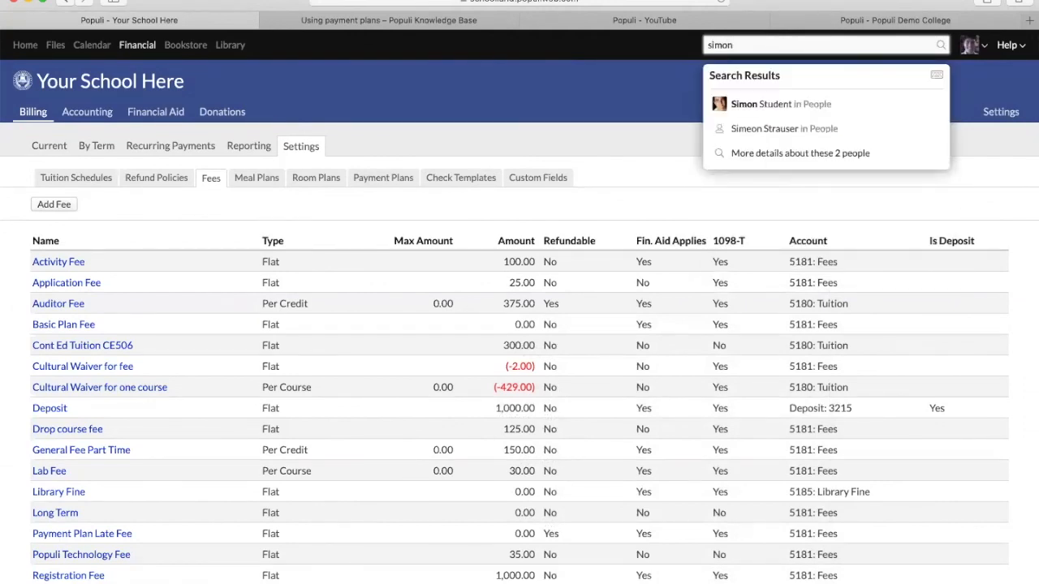
key(Return)
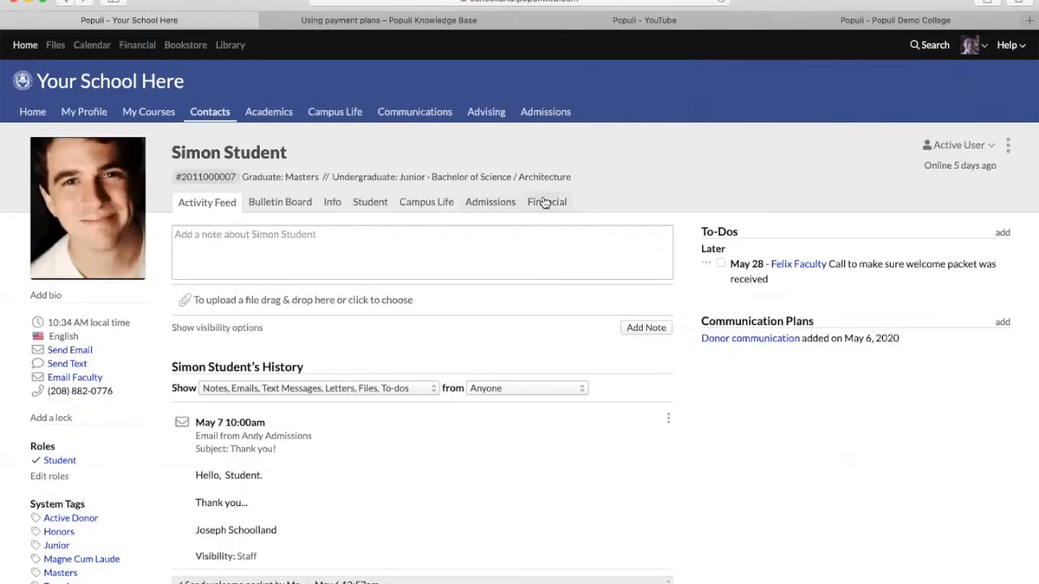
click(546, 203)
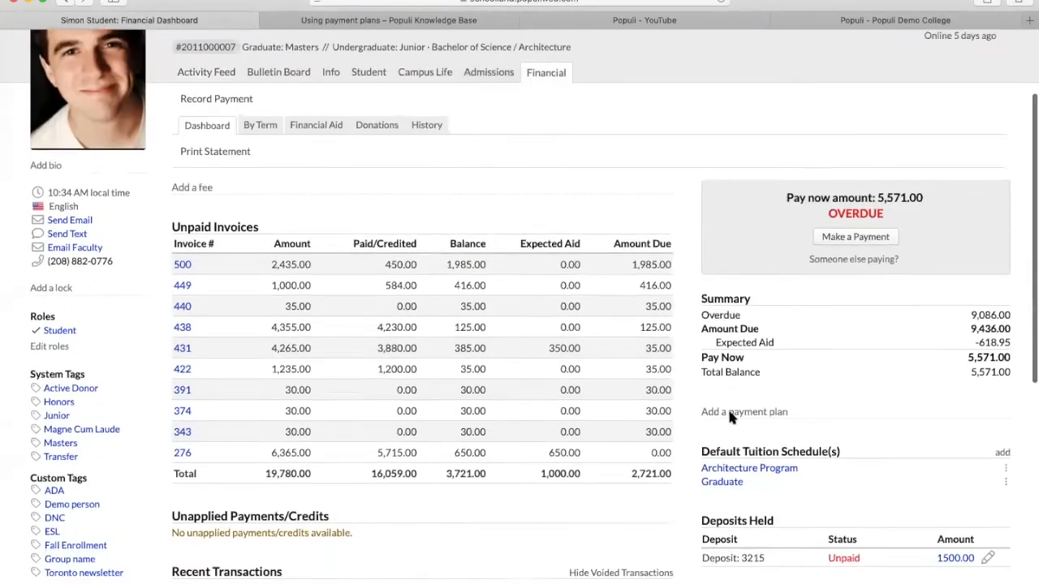
scroll(731, 398, down, 5)
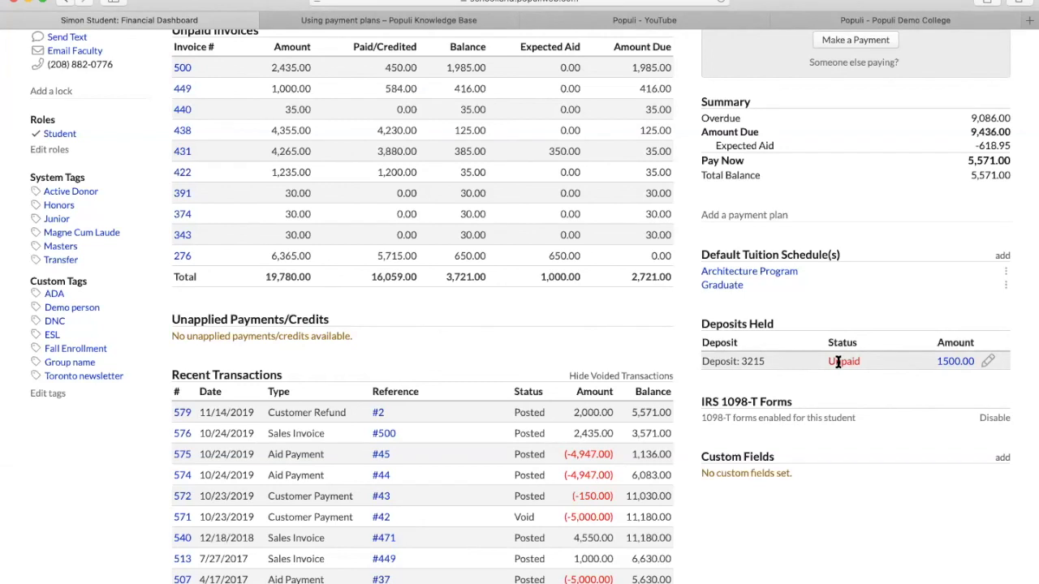
click(986, 362)
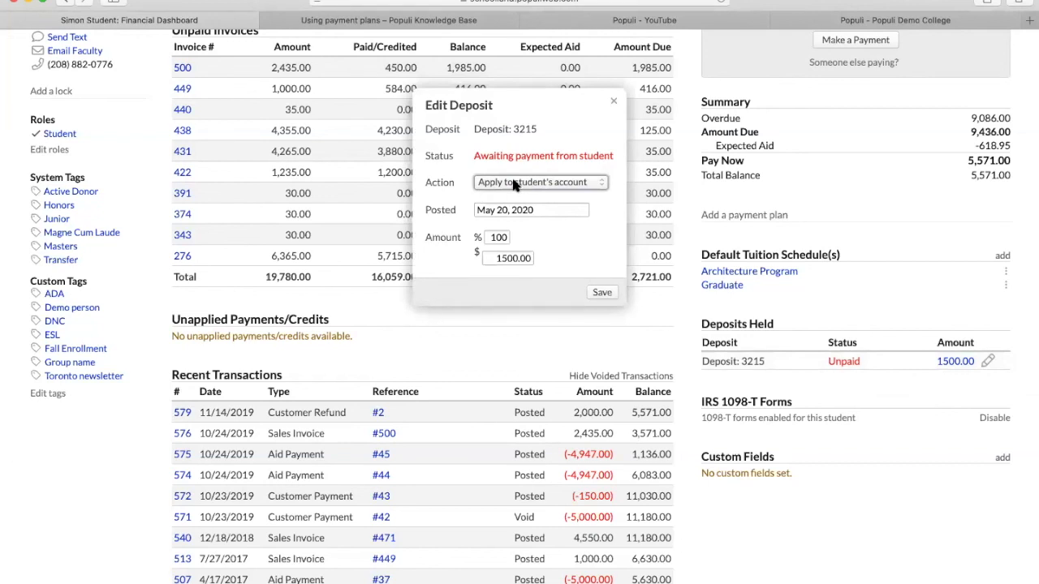
click(513, 184)
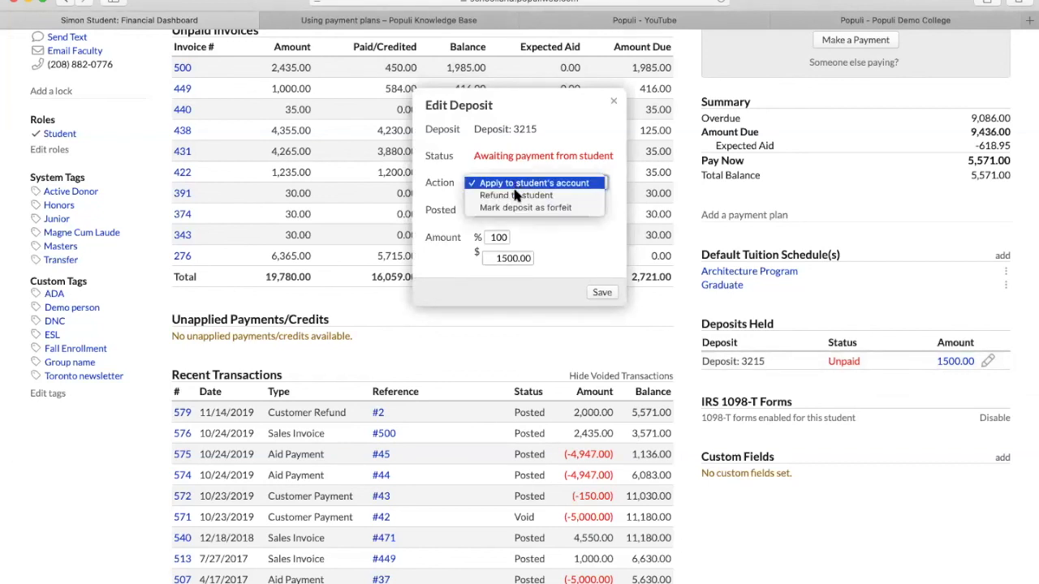
click(516, 195)
click(505, 176)
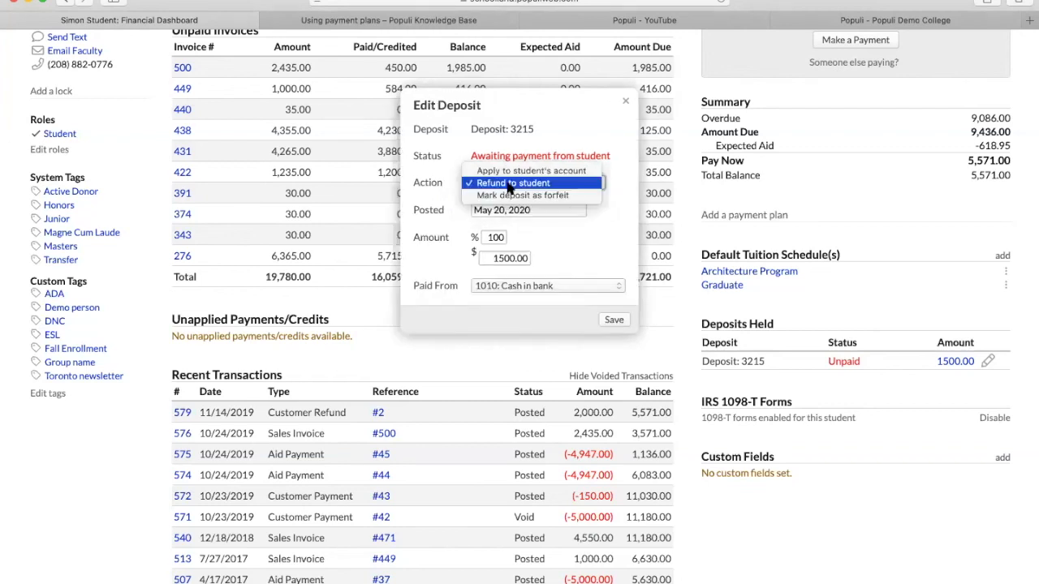
click(507, 196)
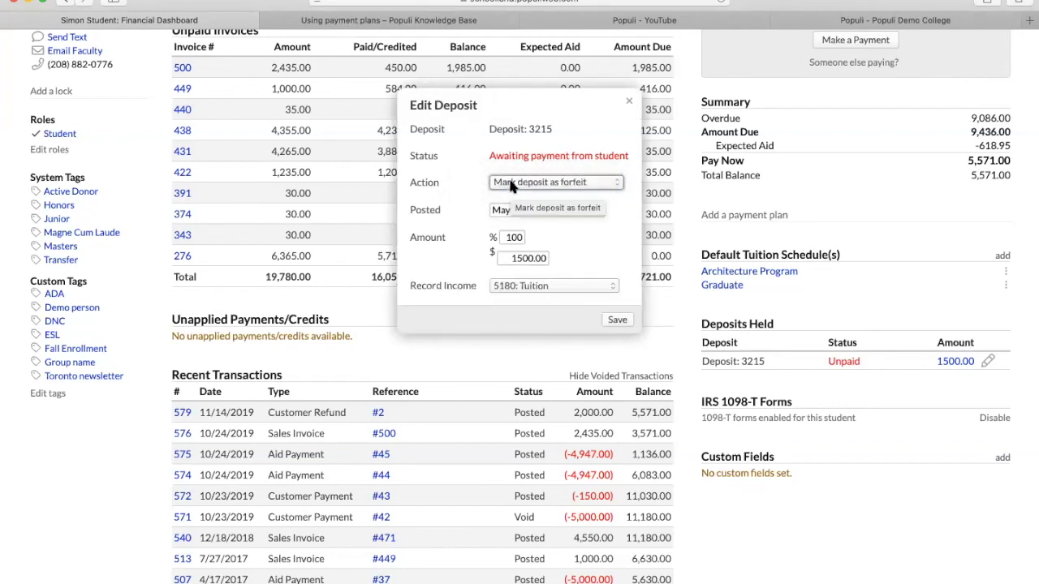
click(503, 183)
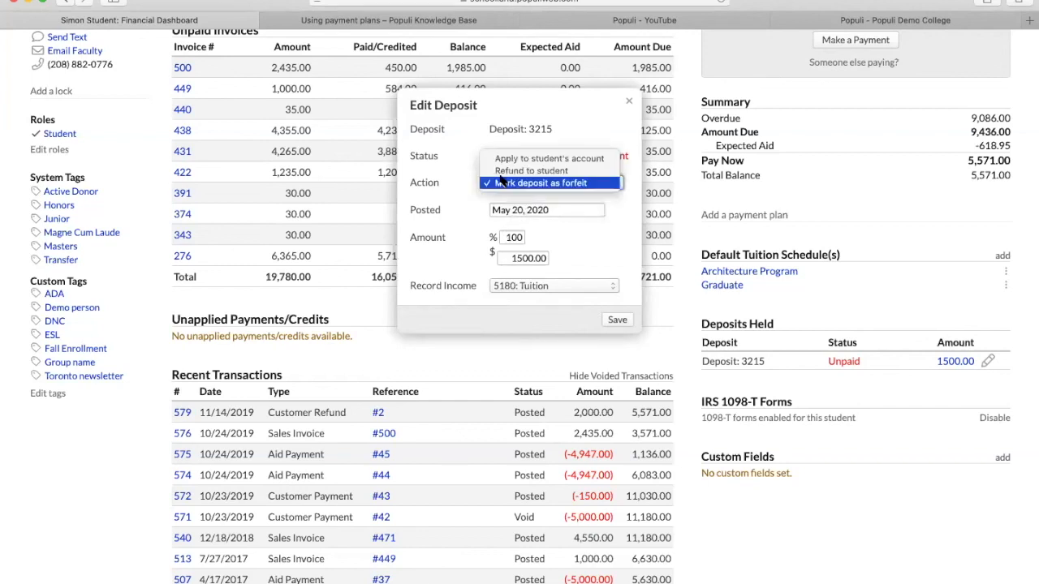
click(503, 160)
double_click(496, 237)
text(50)
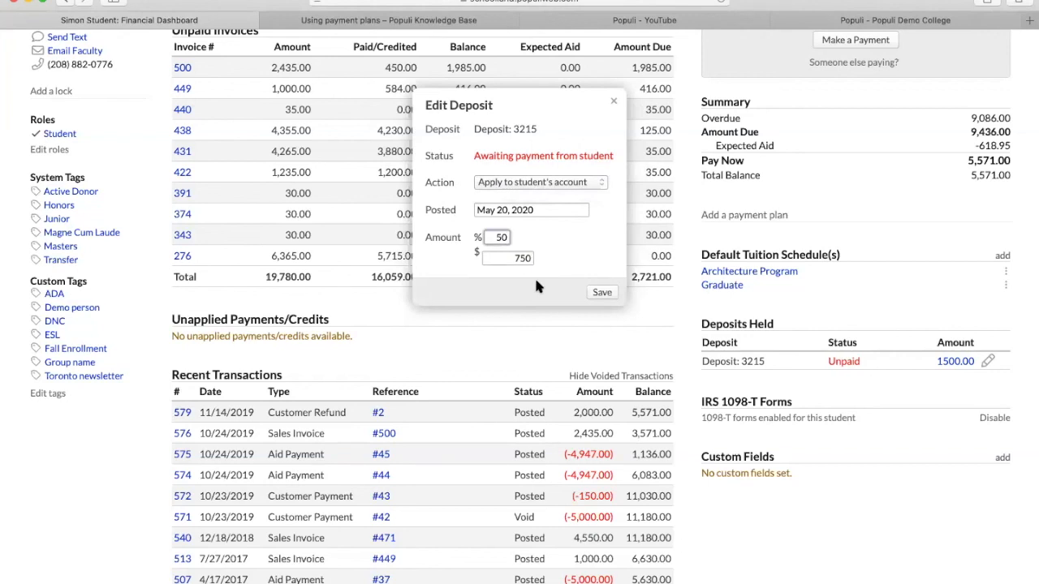
click(487, 183)
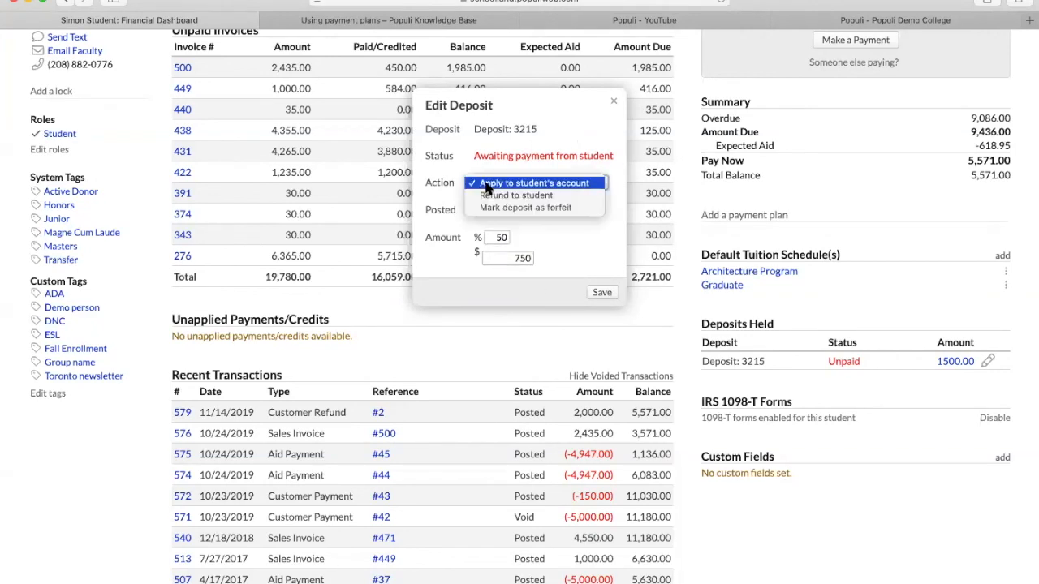
click(495, 196)
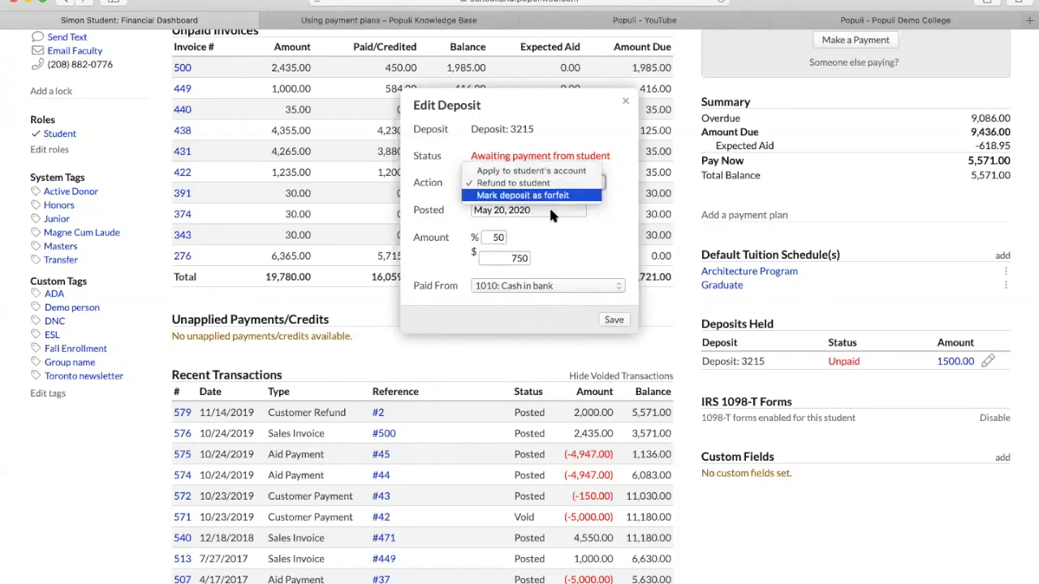
click(617, 101)
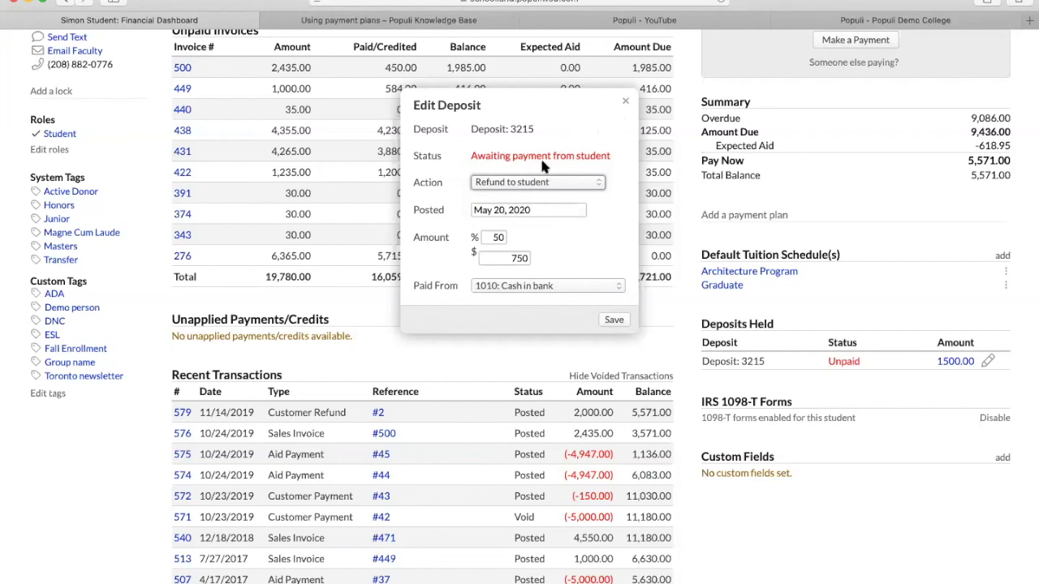
click(516, 182)
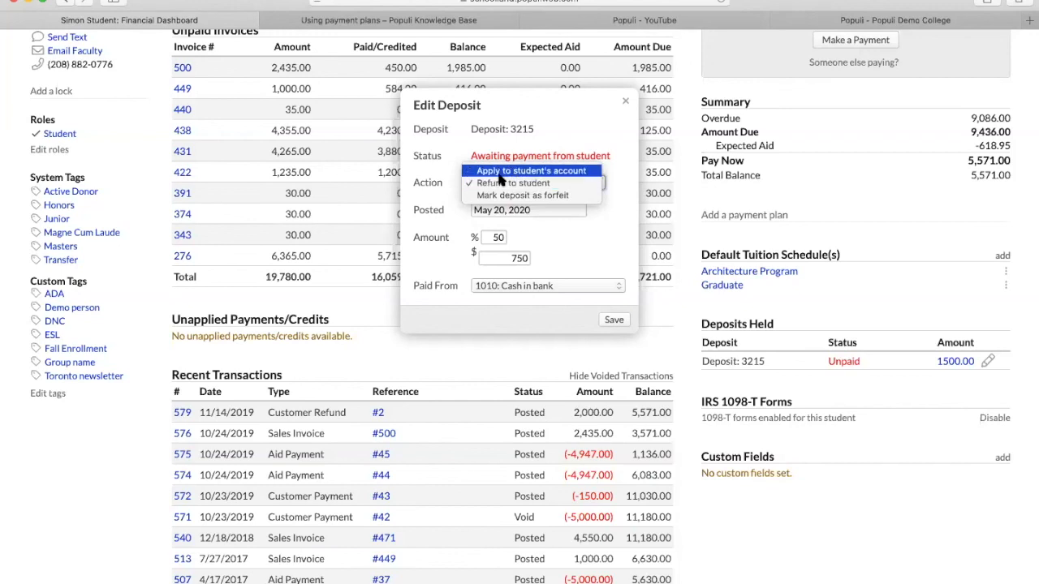
click(573, 240)
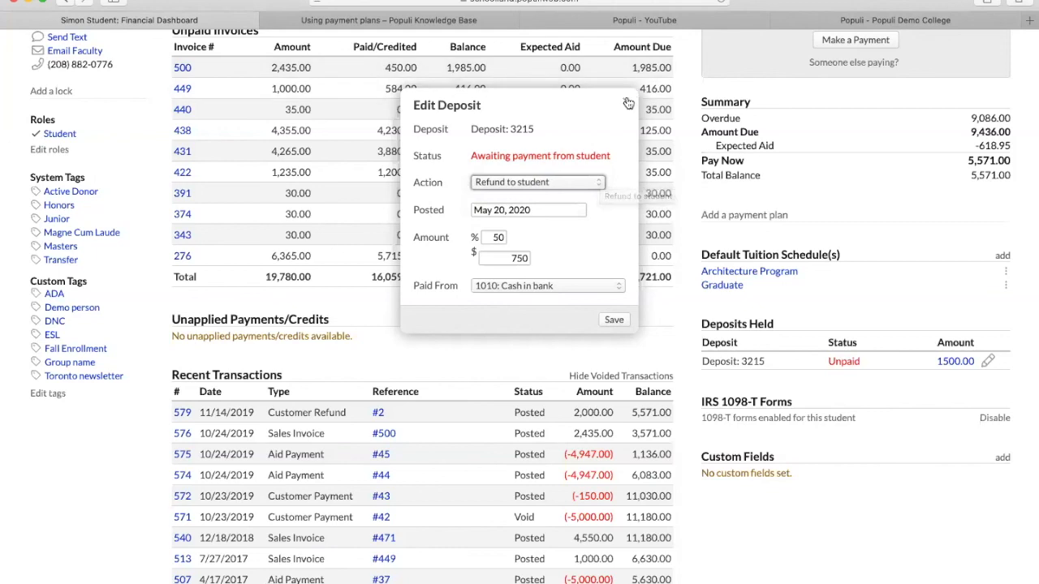
click(625, 100)
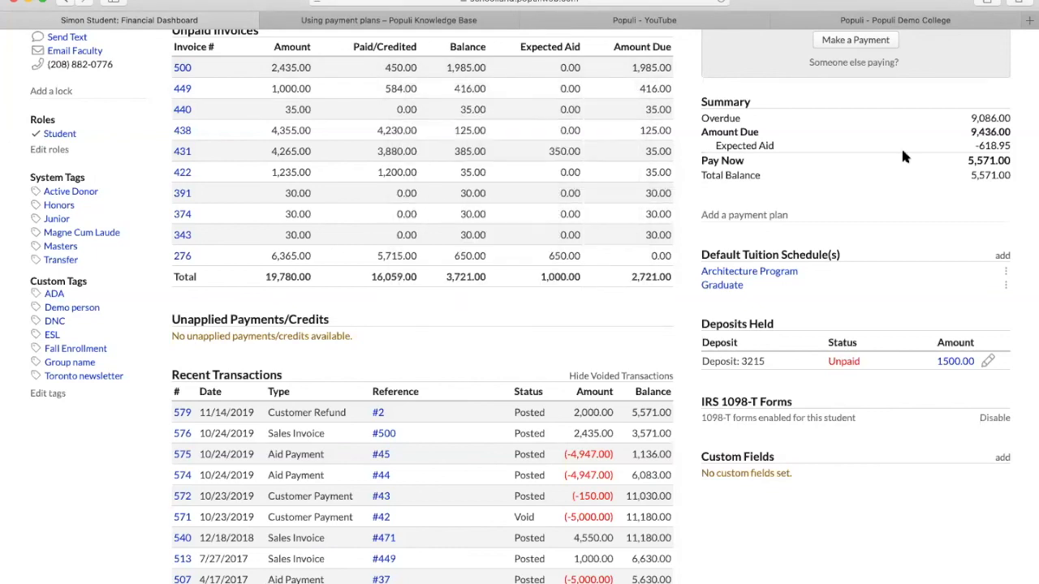